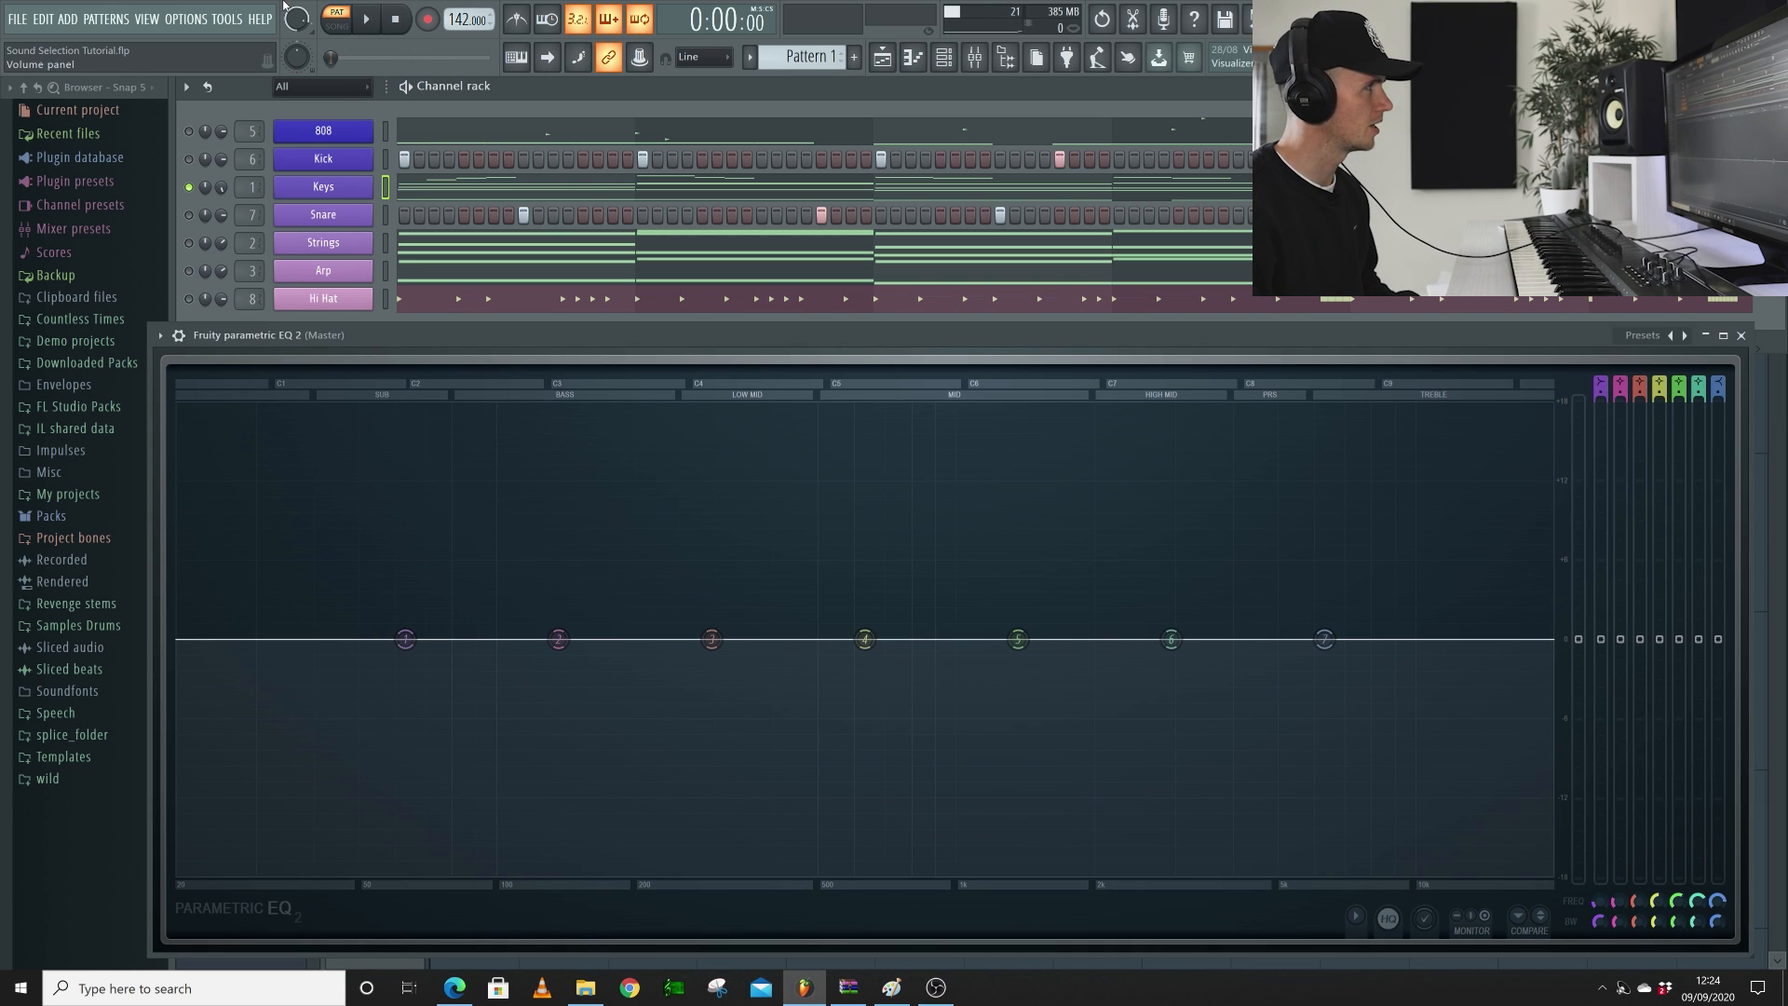
Play the soloed Keys, the soloed 808 and both channels together to compare their frequency ranges on the master EQ
{"action": "left_click", "coordinate": [368, 23]}
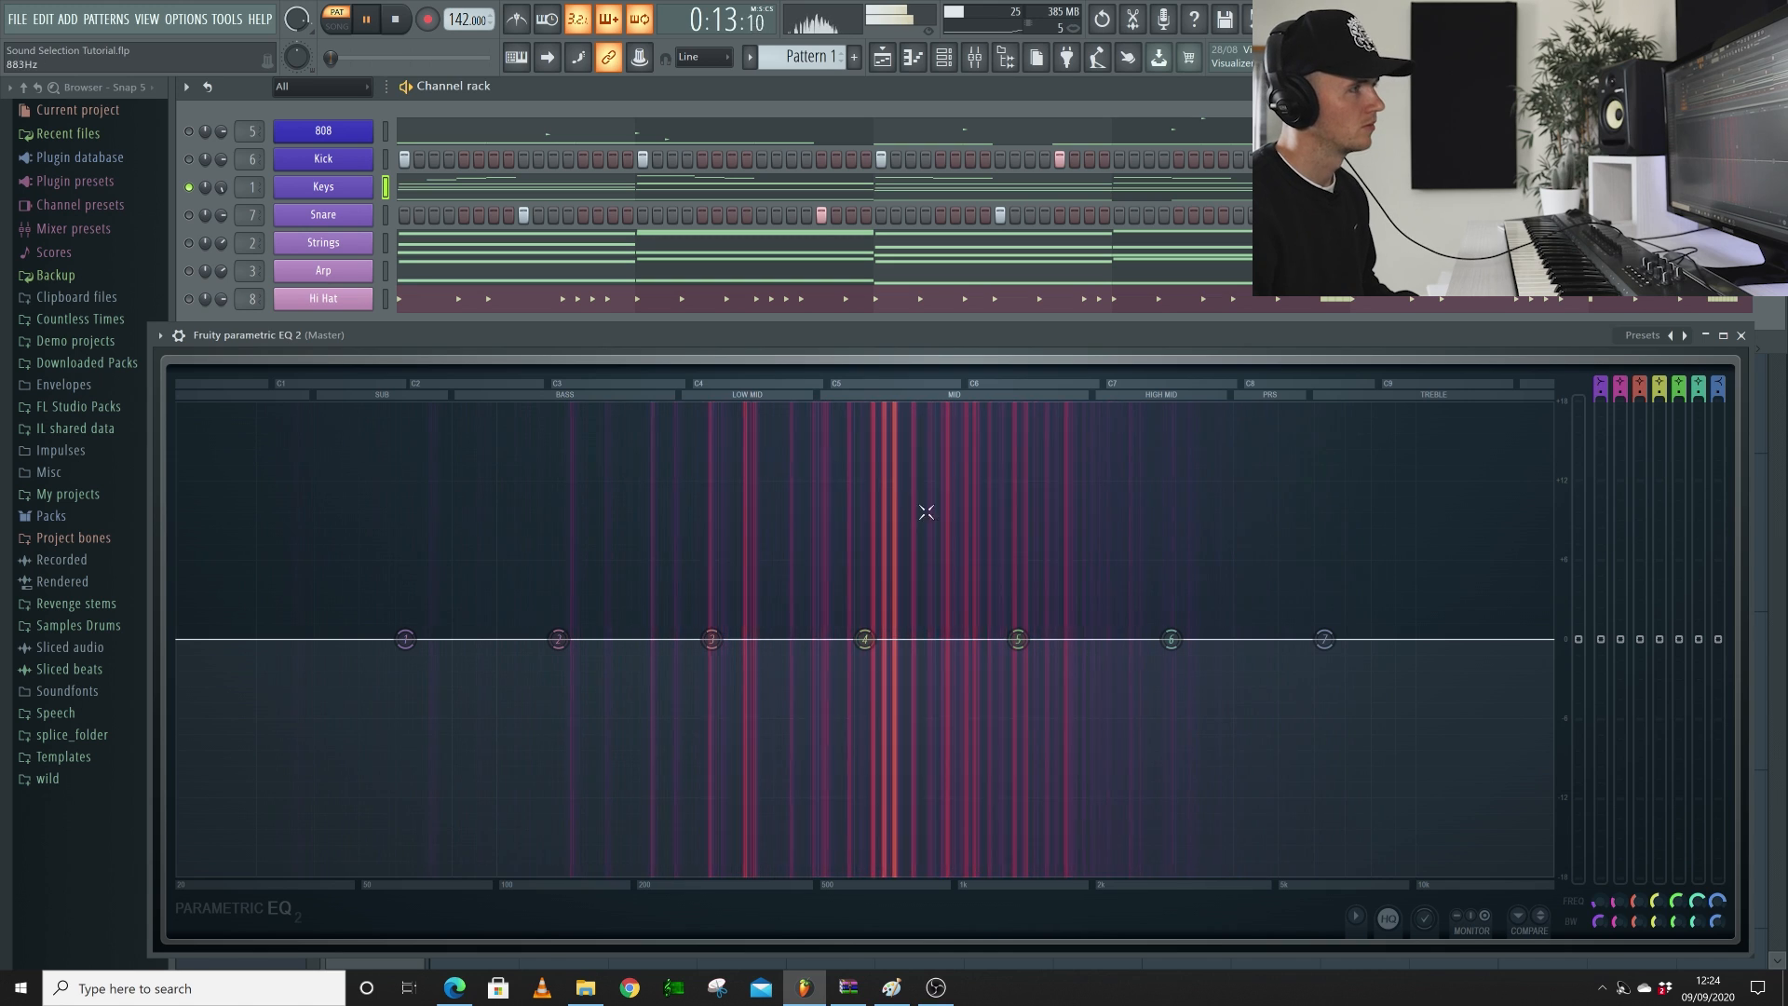
{"action": "key", "text": "space"}
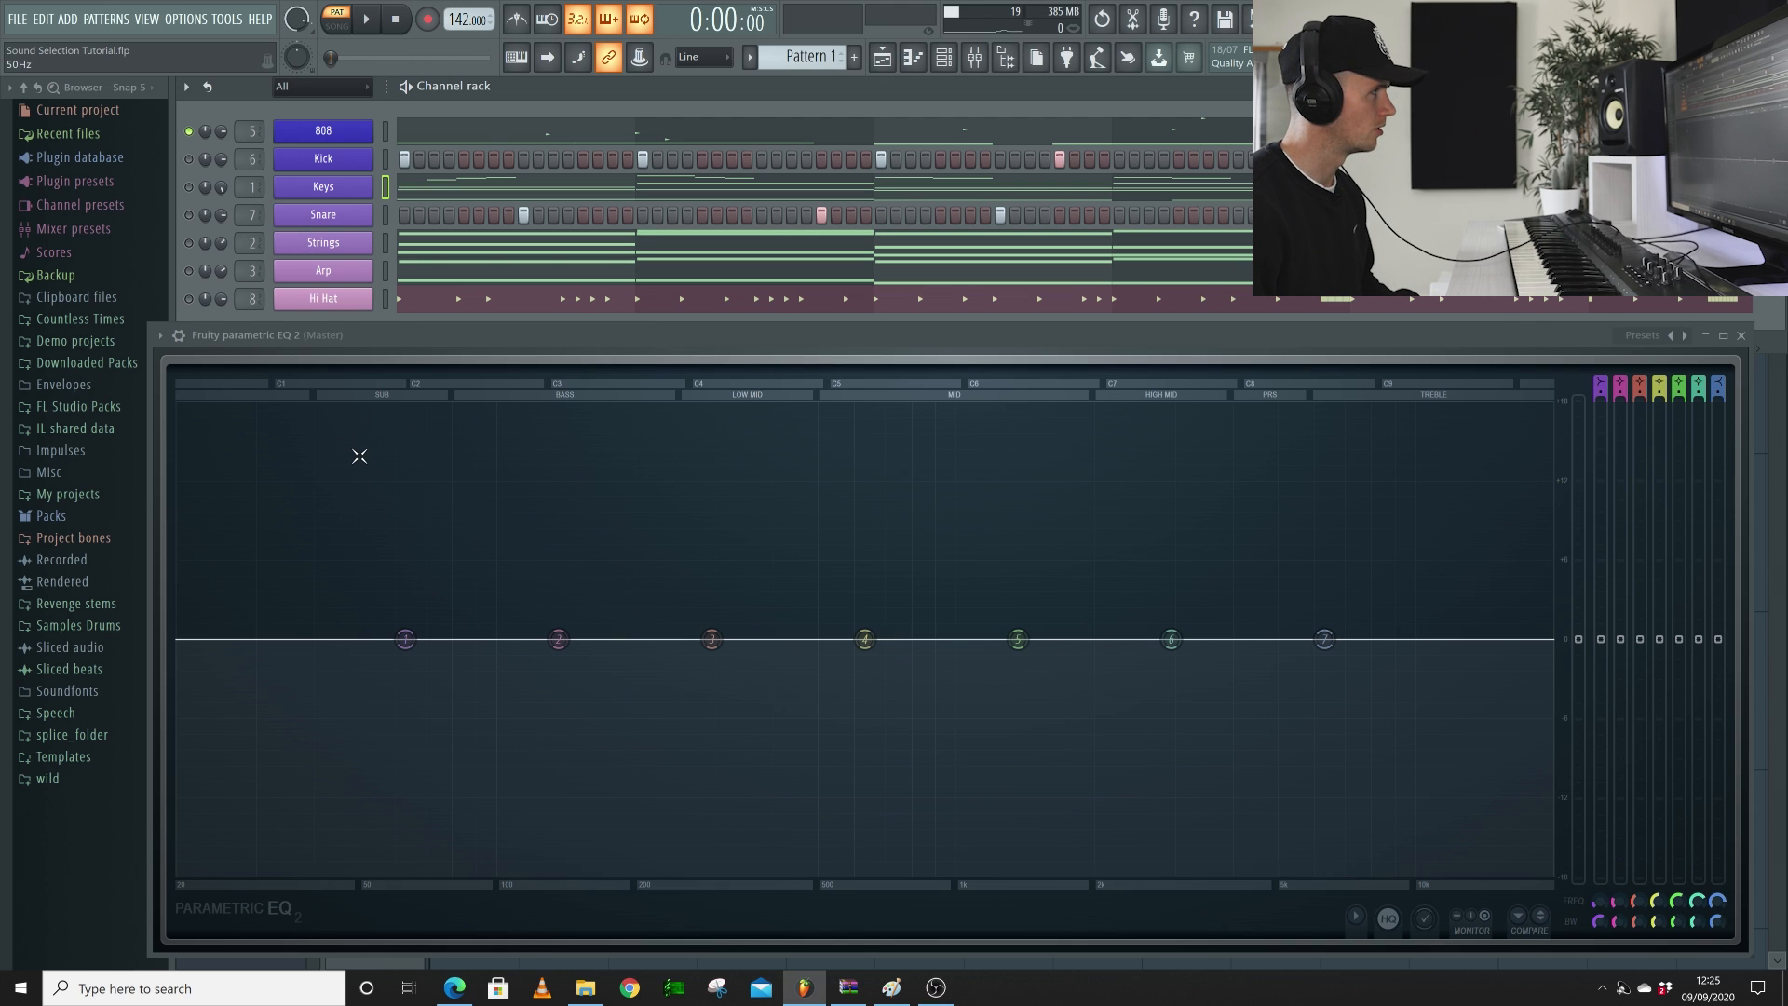
{"action": "key", "text": "space"}
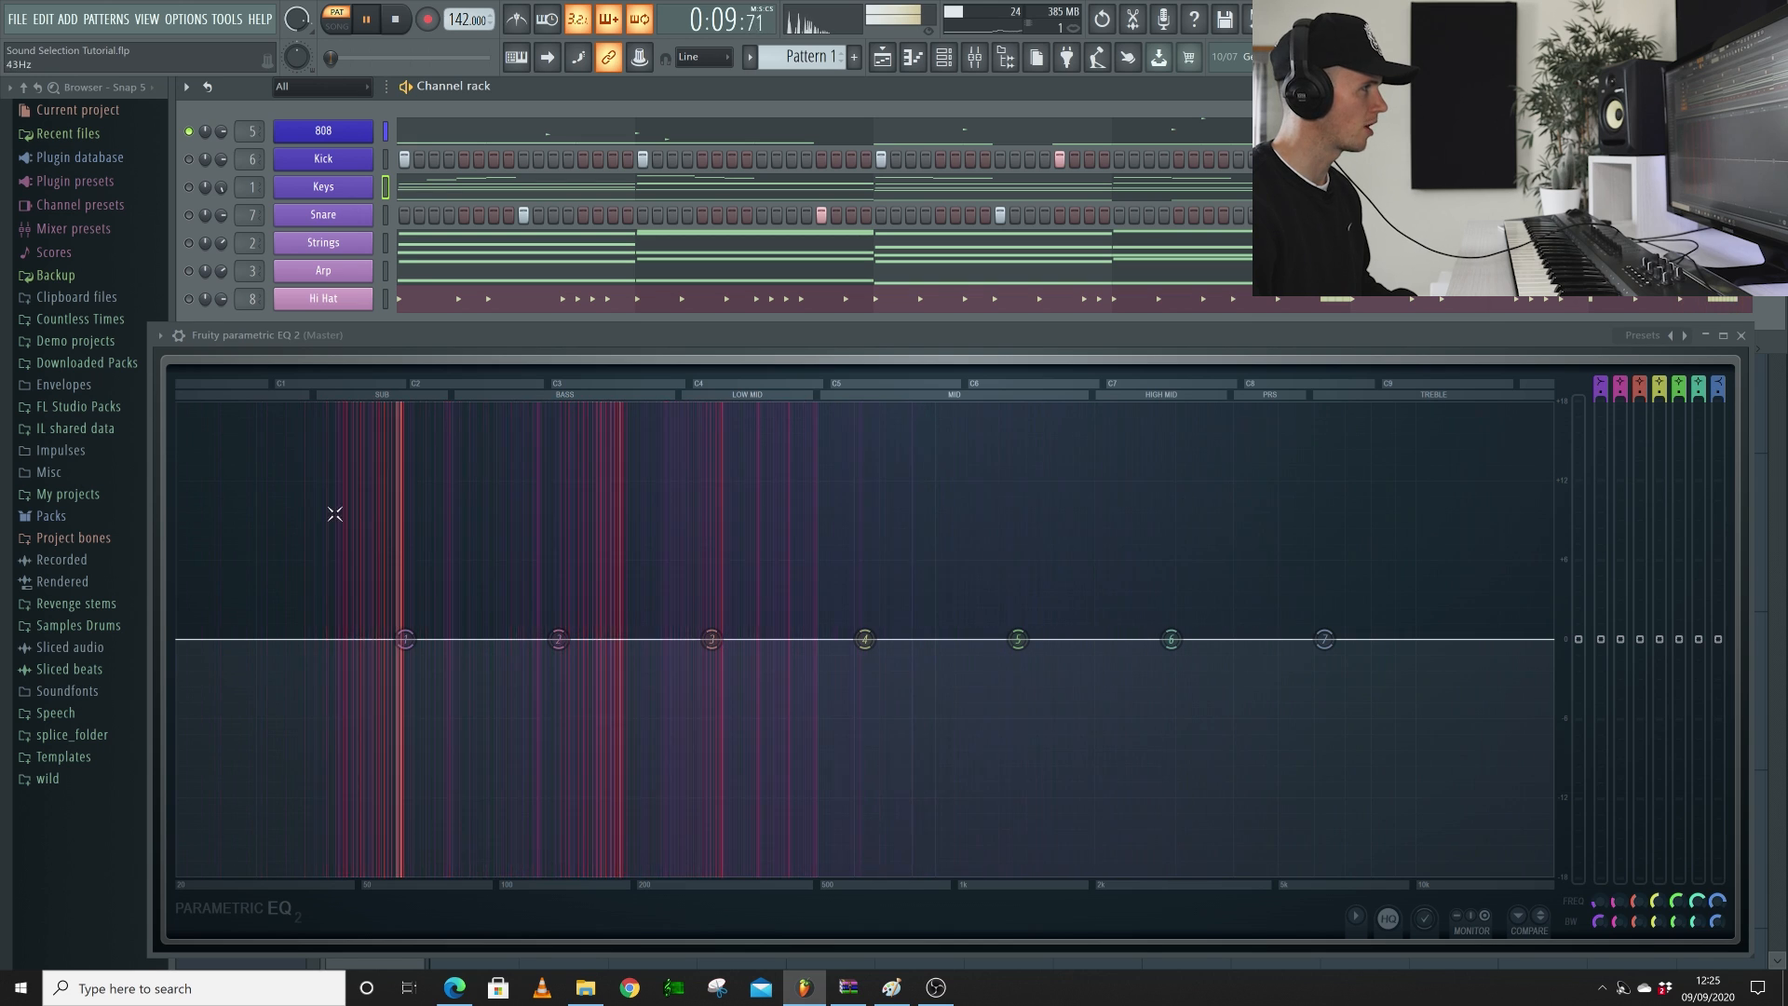
{"action": "key", "text": "space"}
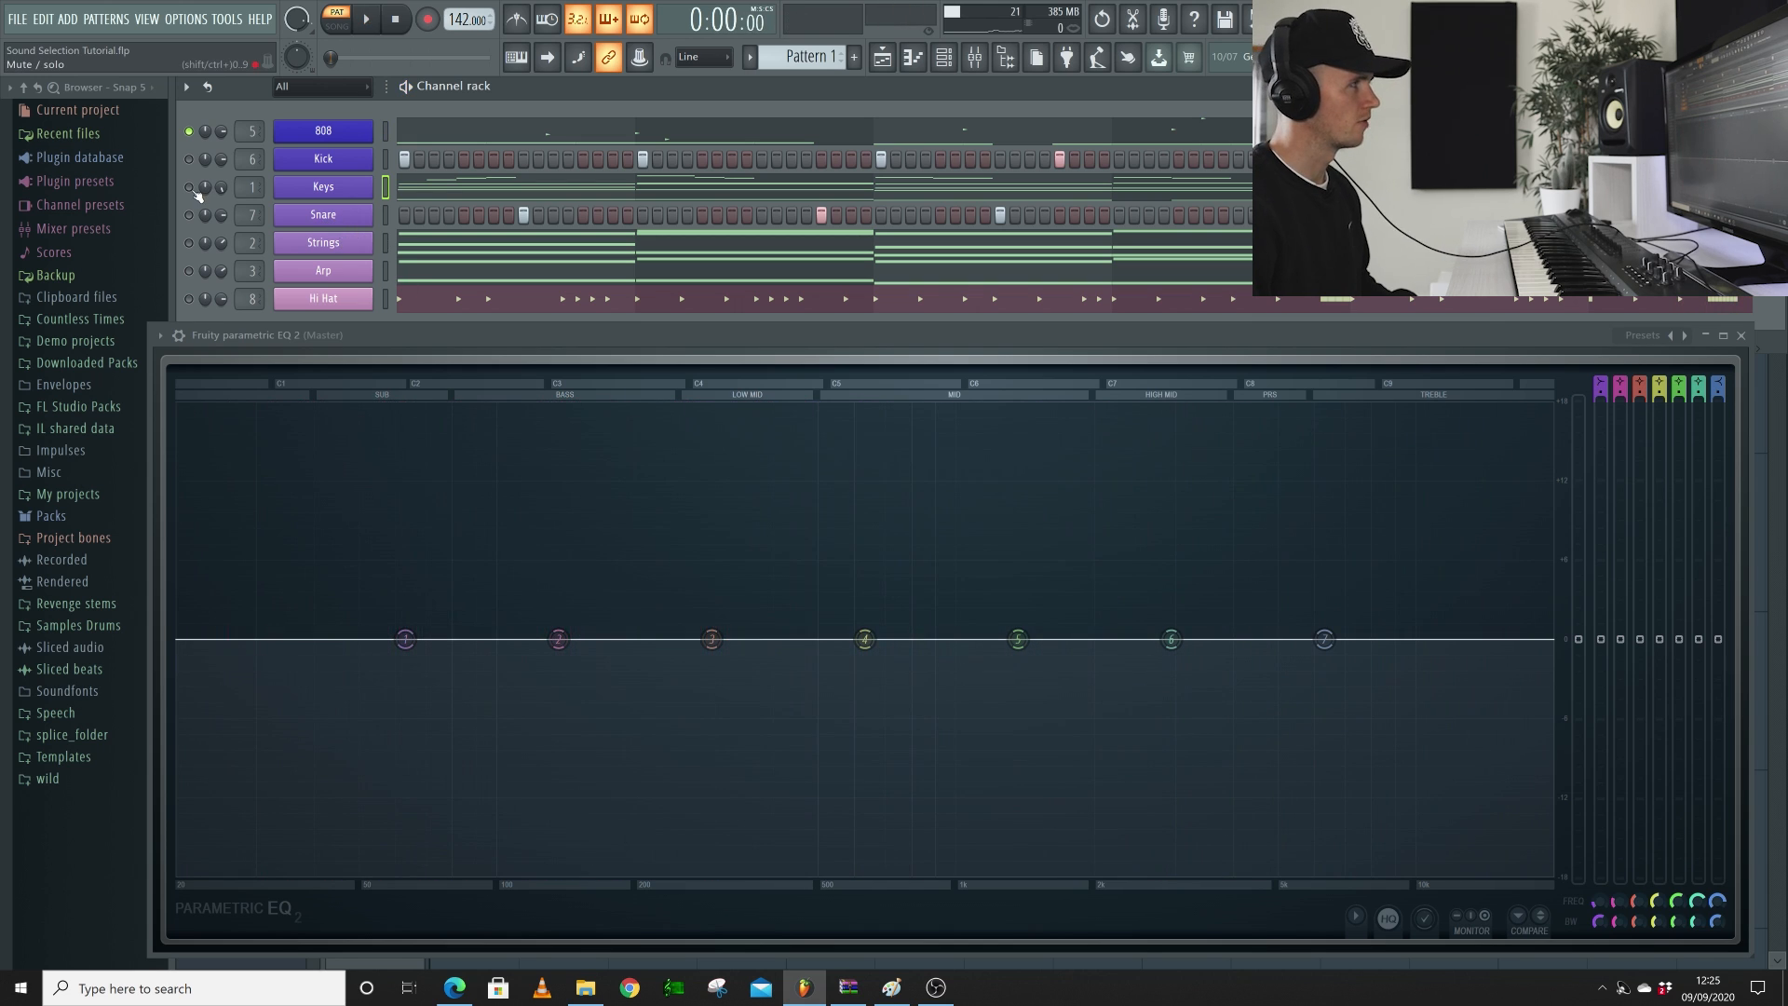
{"action": "key", "text": "space"}
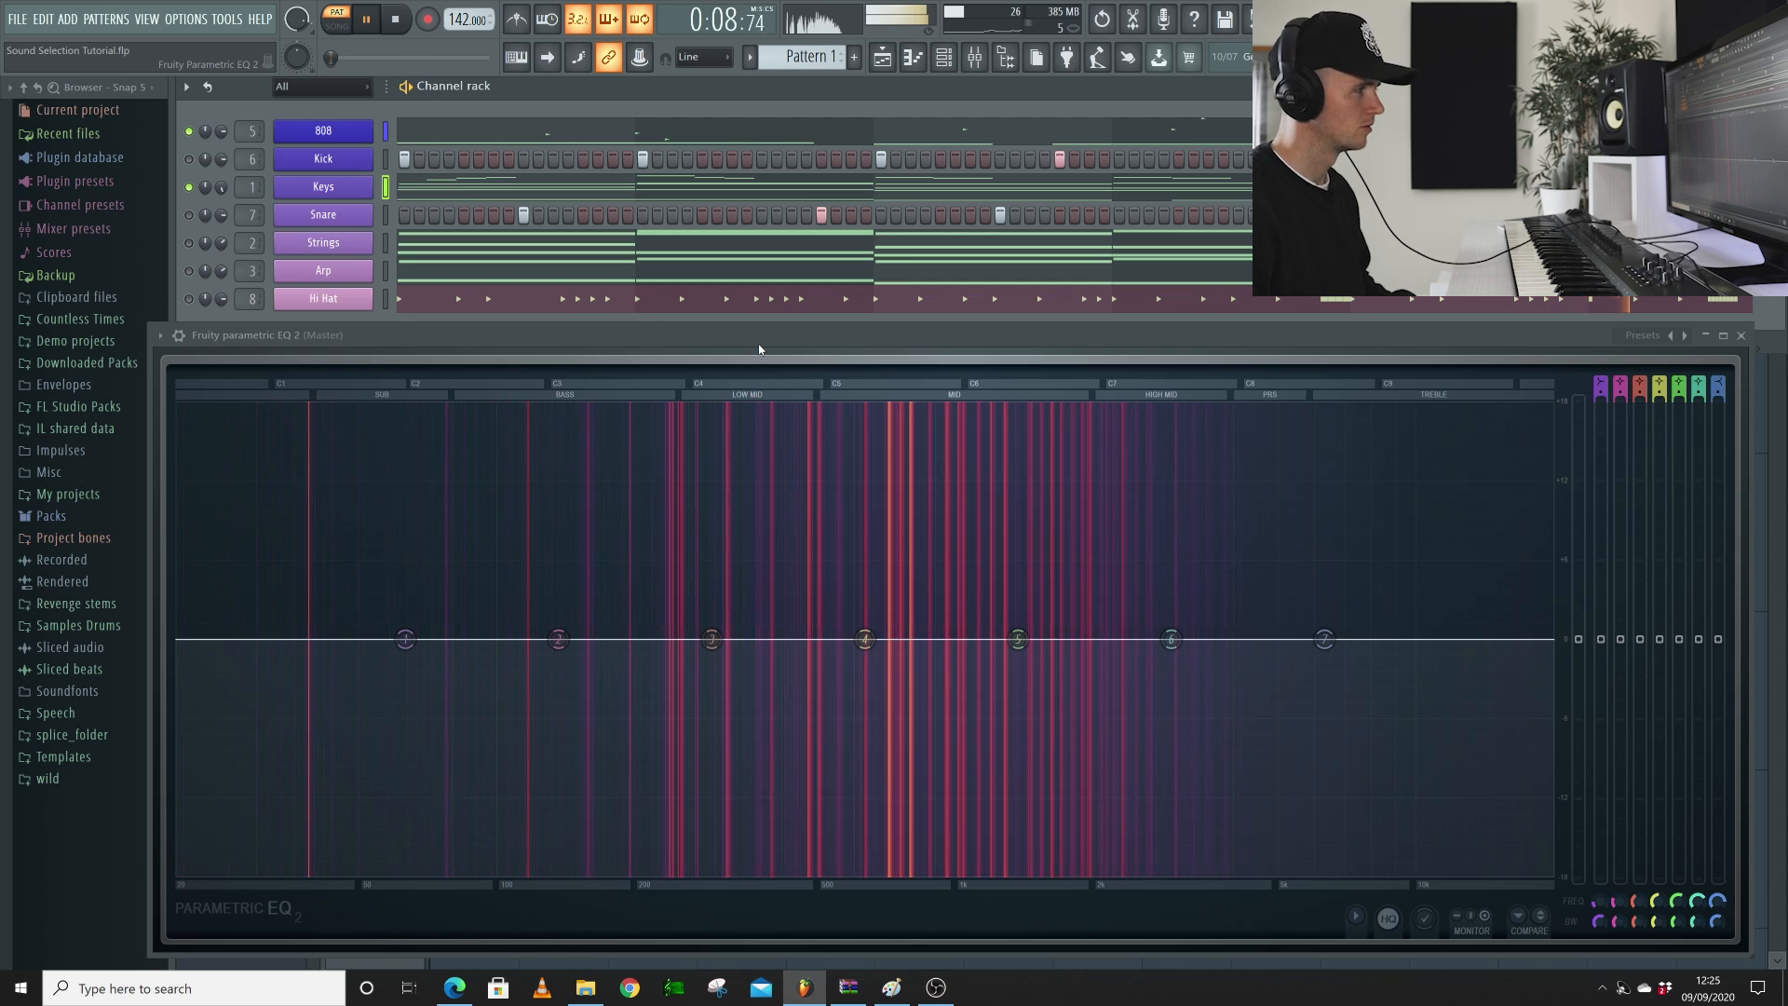
{"action": "key", "text": "space"}
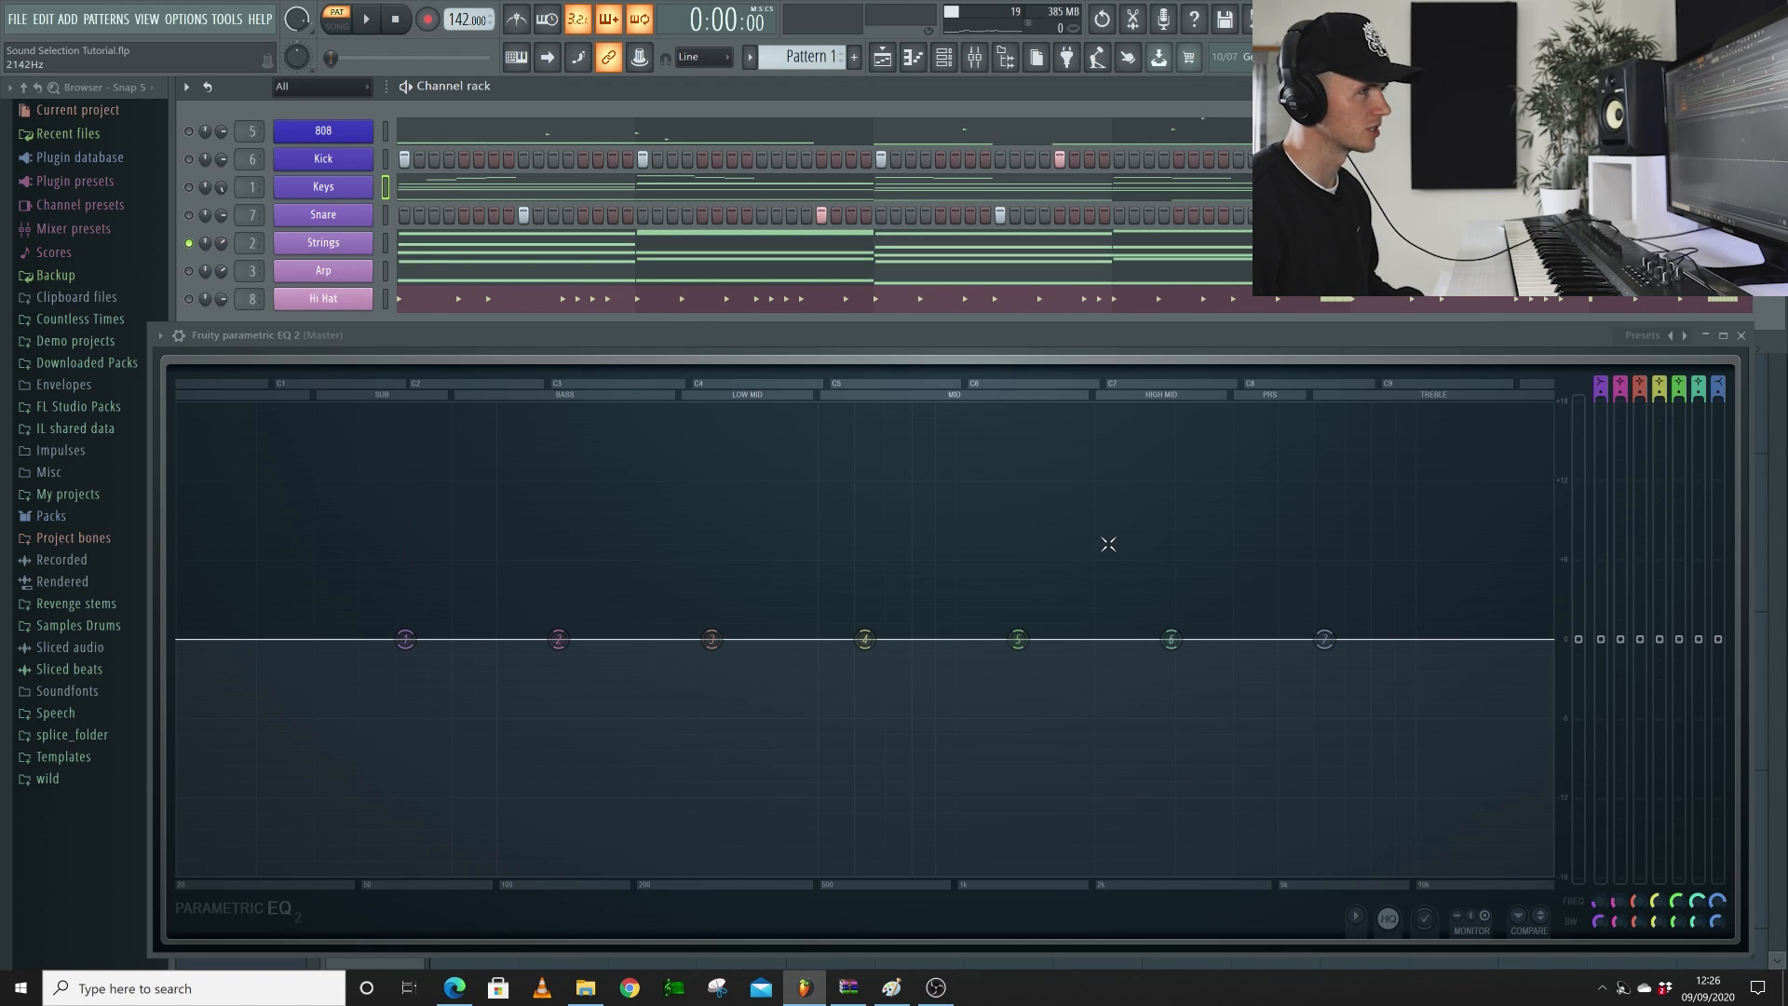
Play the Strings alone and together with the Keys to compare their frequency ranges on the master EQ
{"action": "key", "text": "space"}
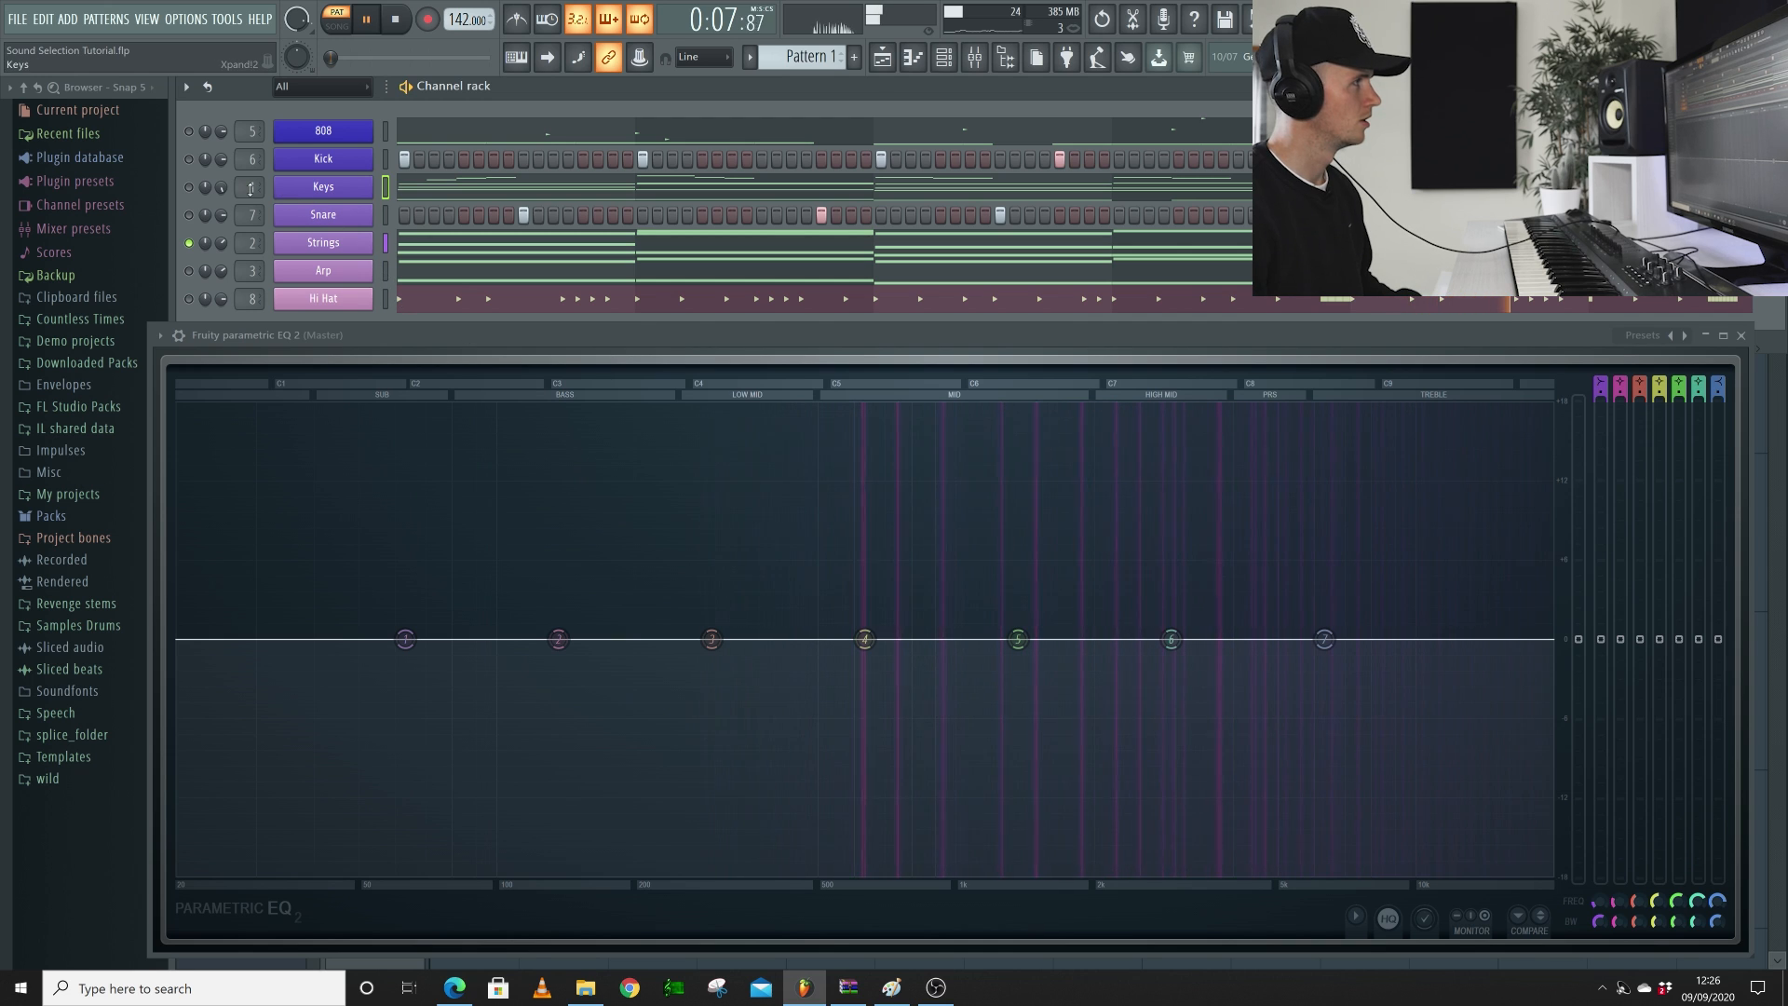
{"action": "key", "text": "space"}
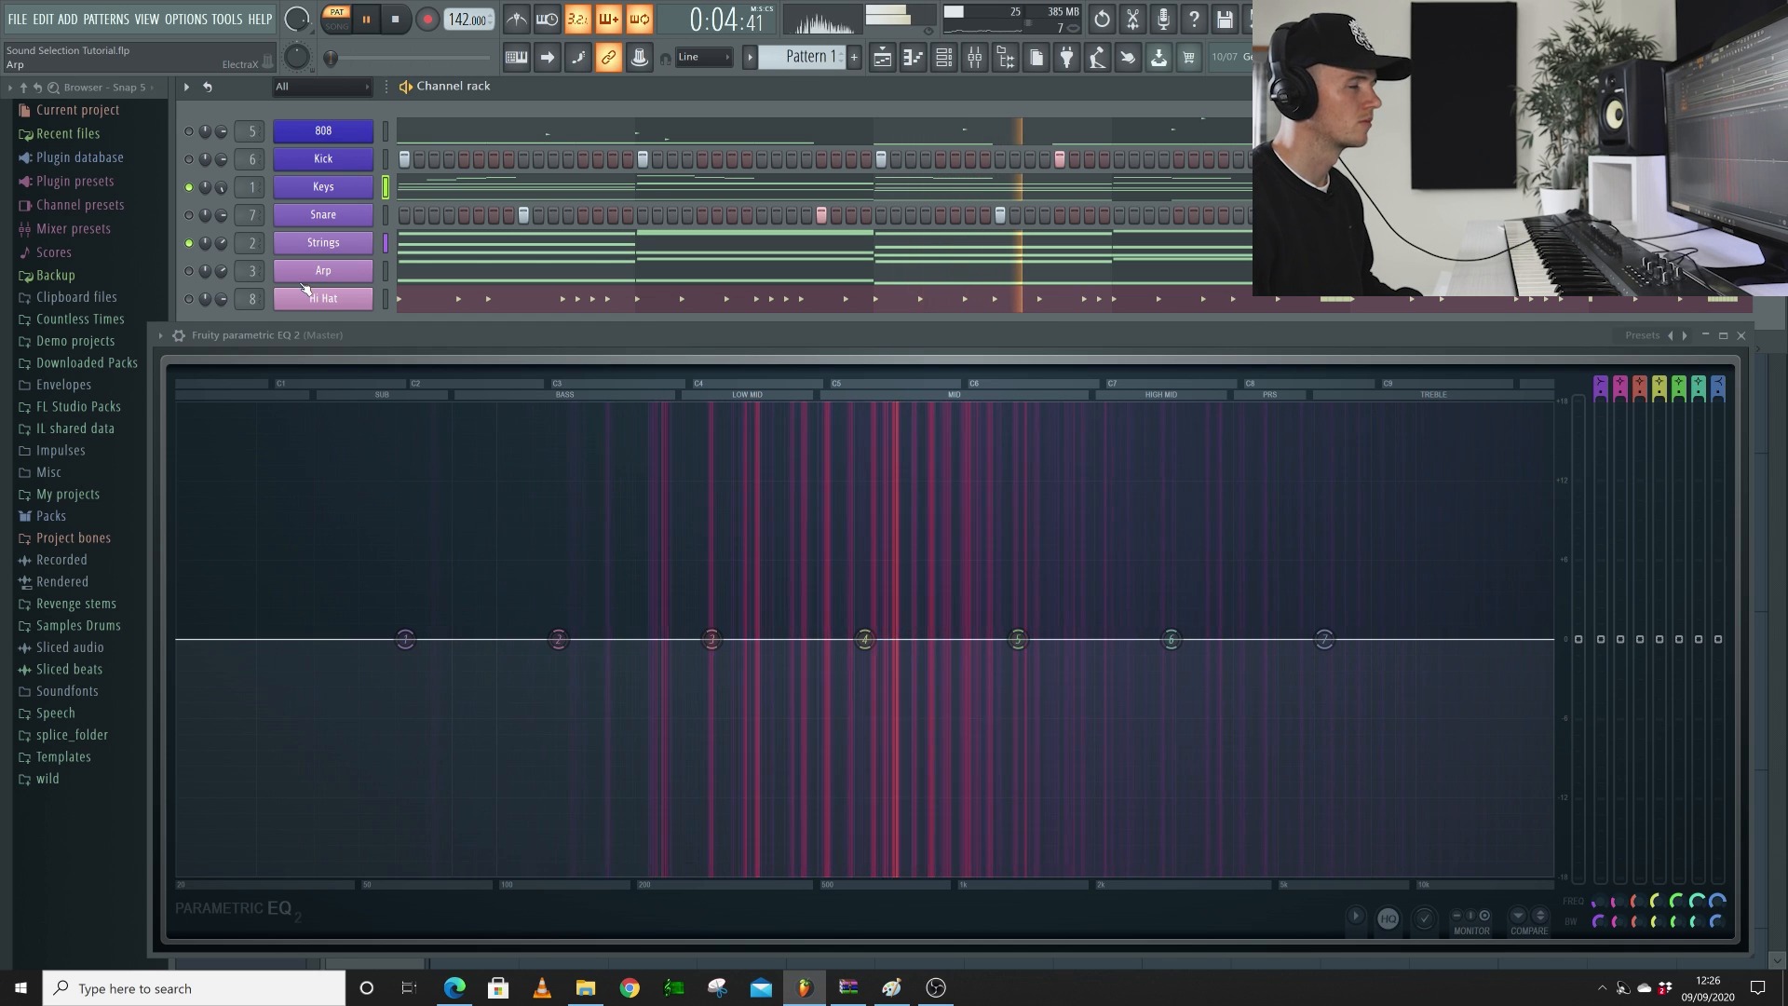
{"action": "key", "text": "space"}
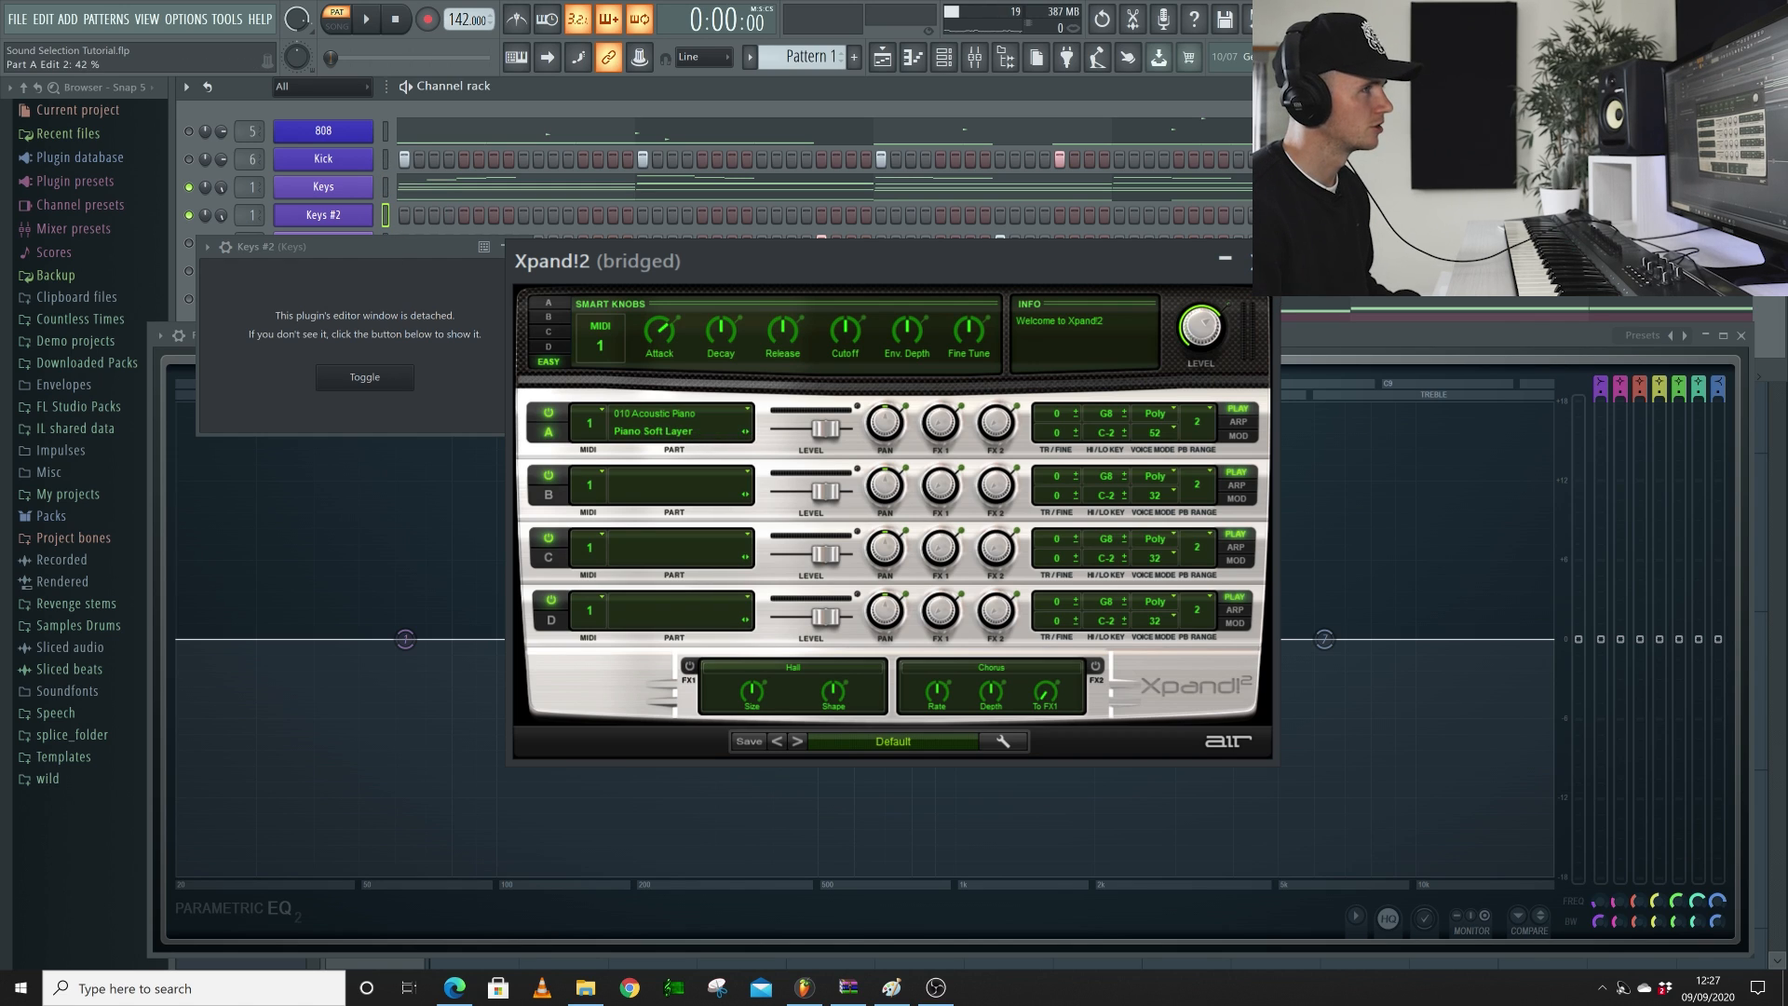
Close the duplicated instrument's Xpand!2 editor and paste the Strings notes into the Keys #2 channel
{"action": "left_click", "coordinate": [1252, 260]}
{"action": "left_click", "coordinate": [522, 247]}
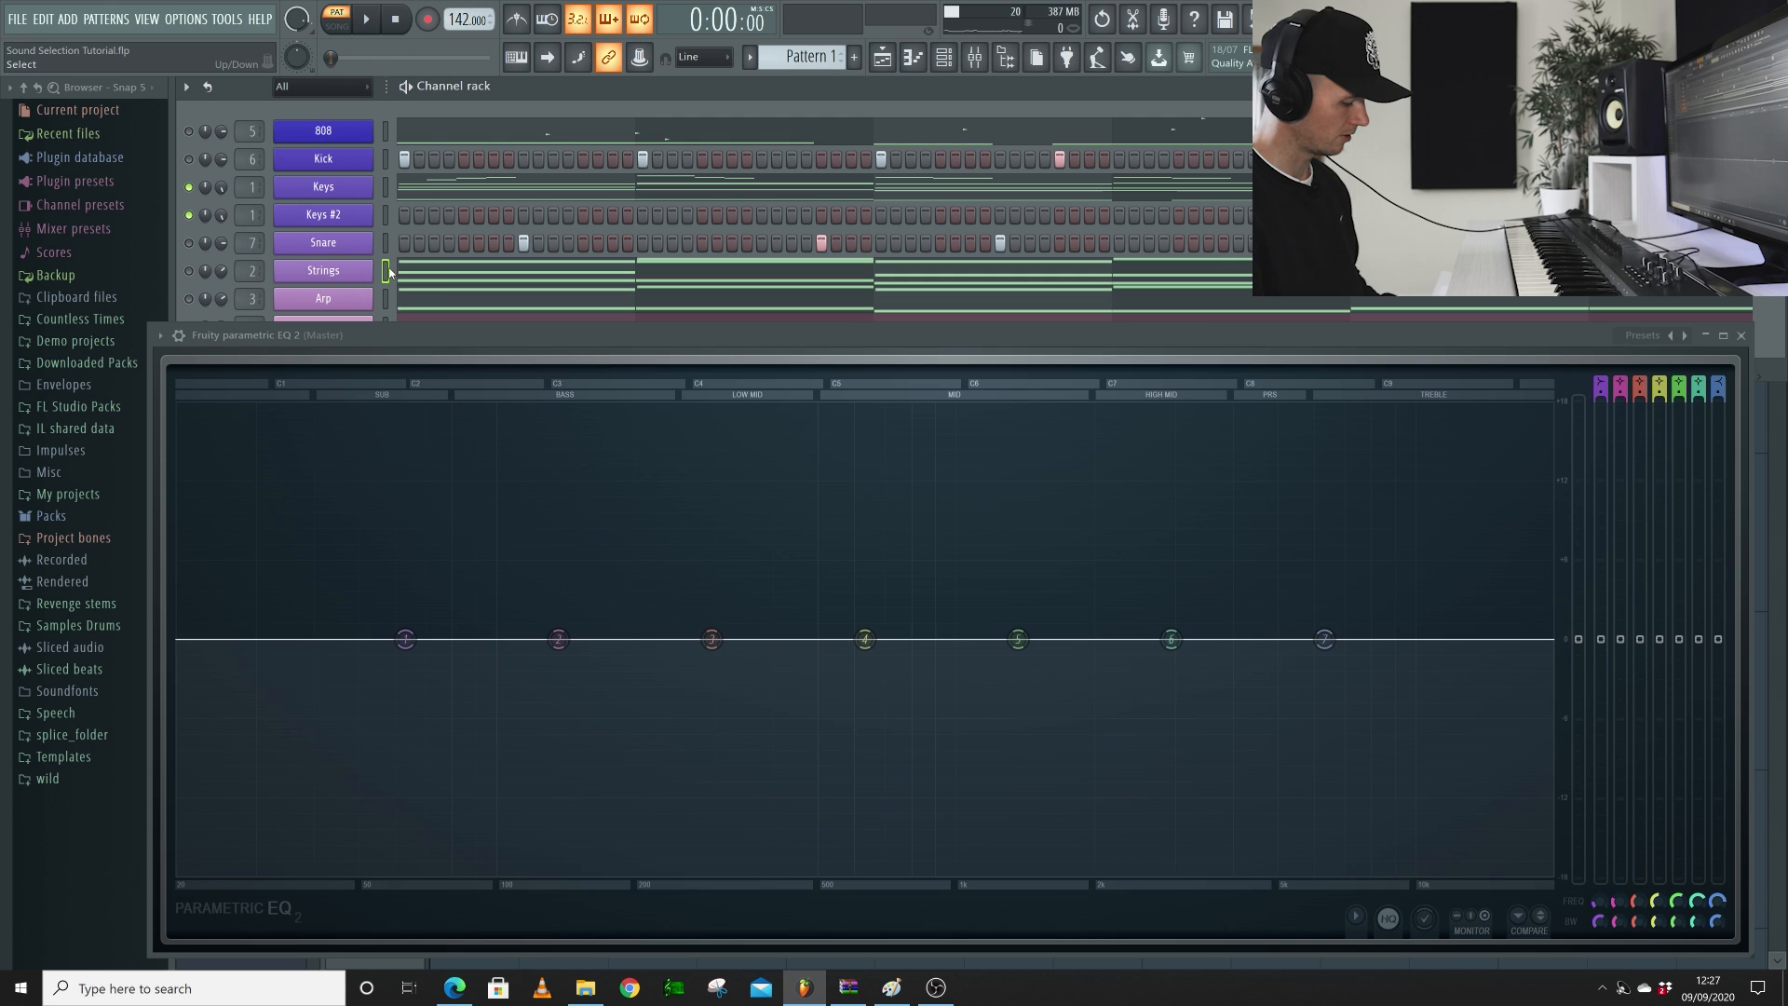
{"action": "left_click", "coordinate": [385, 215]}
{"action": "key", "text": "ctrl+v"}
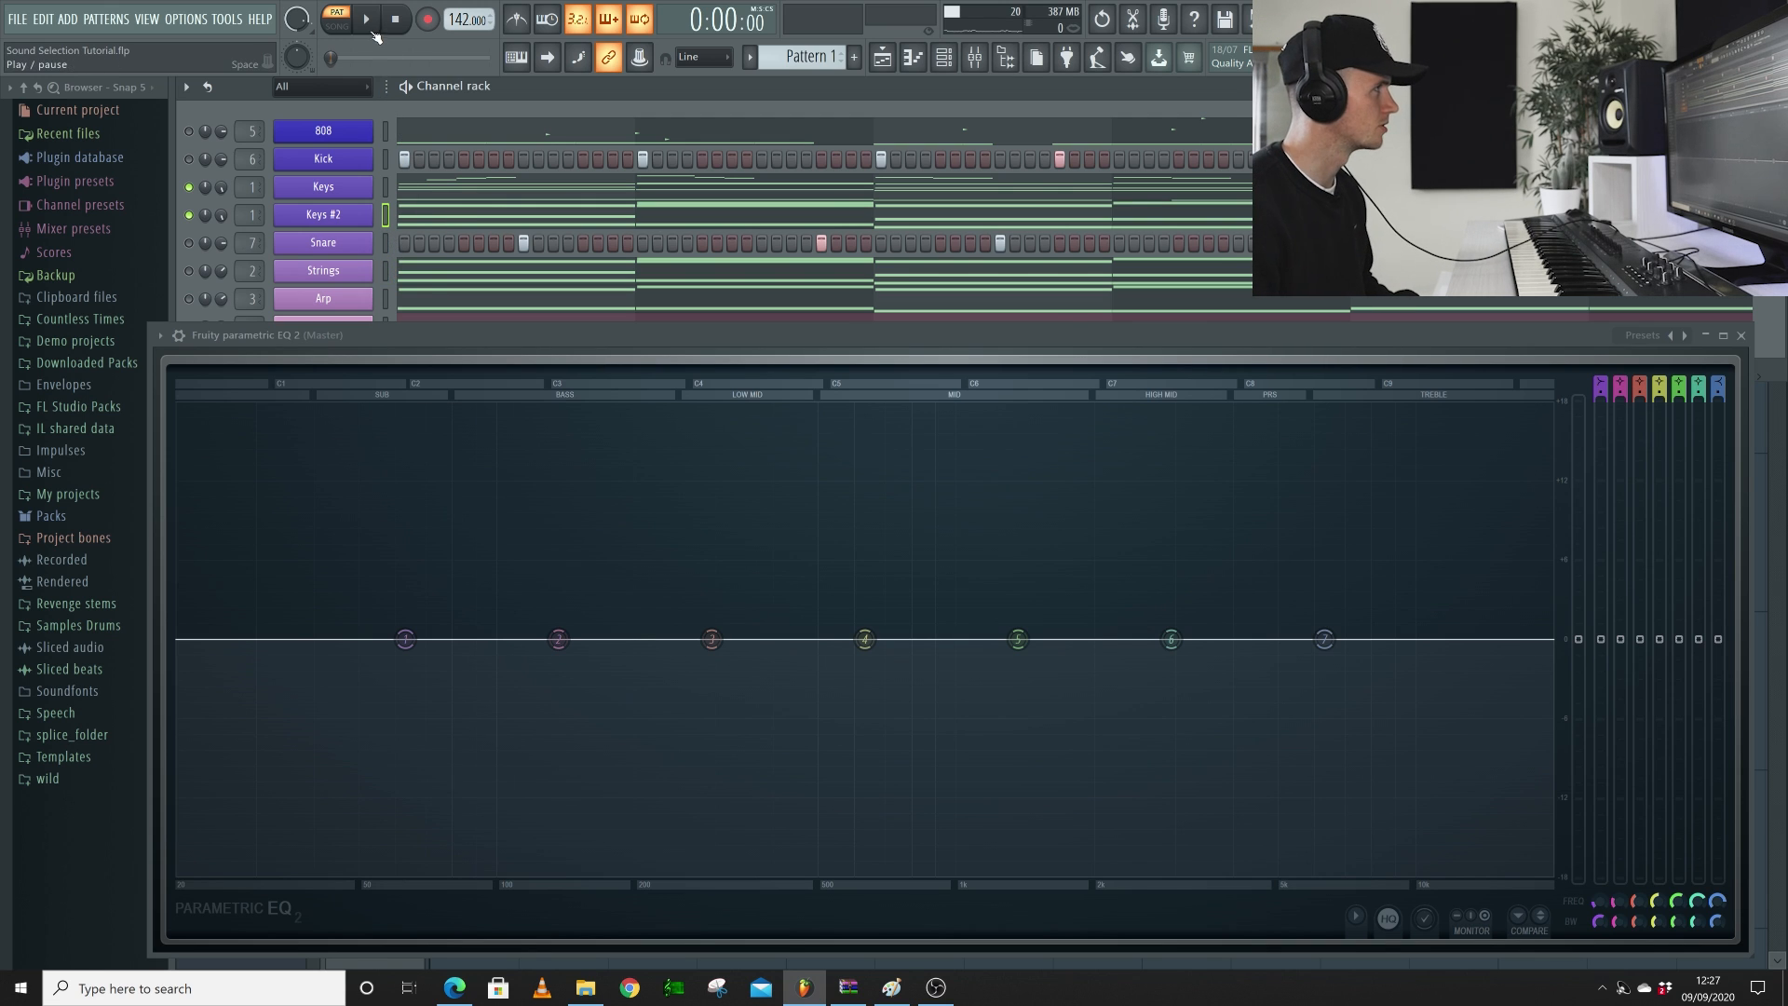
Play Keys and Keys #2 together, listen to Keys #2 alone, and turn the Keys channel back on
{"action": "left_click", "coordinate": [373, 32]}
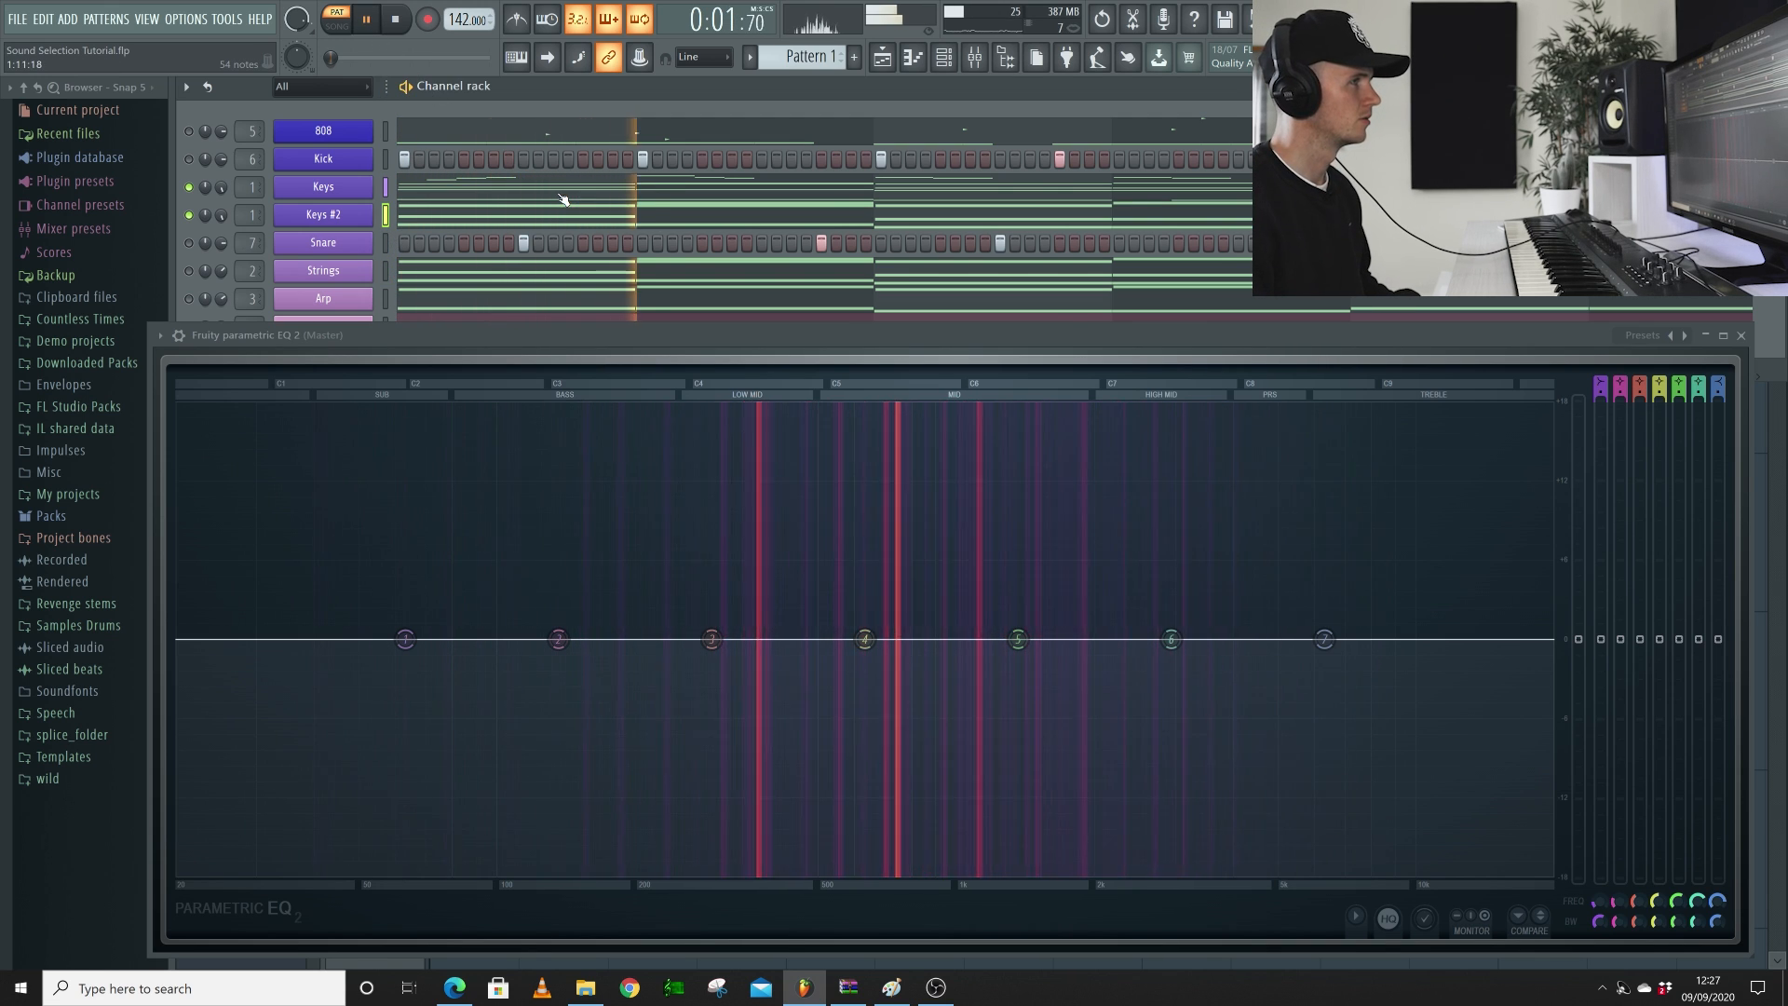
{"action": "key", "text": "space"}
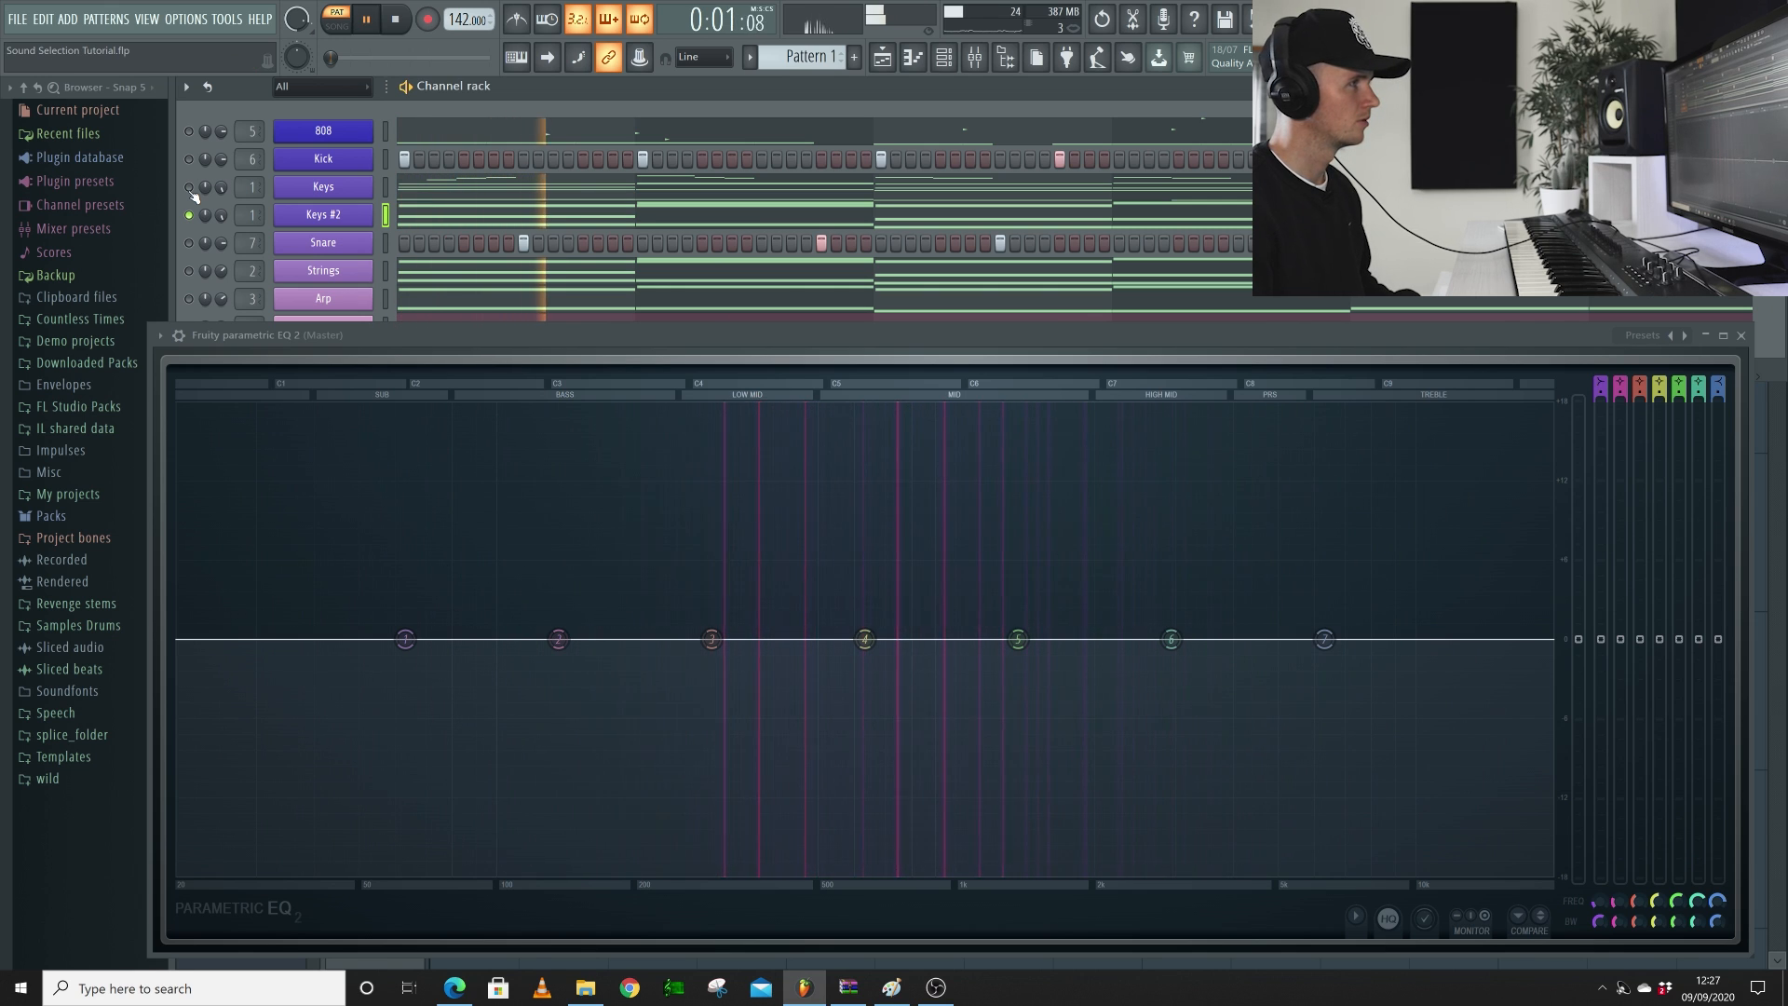
{"action": "left_click", "coordinate": [189, 188]}
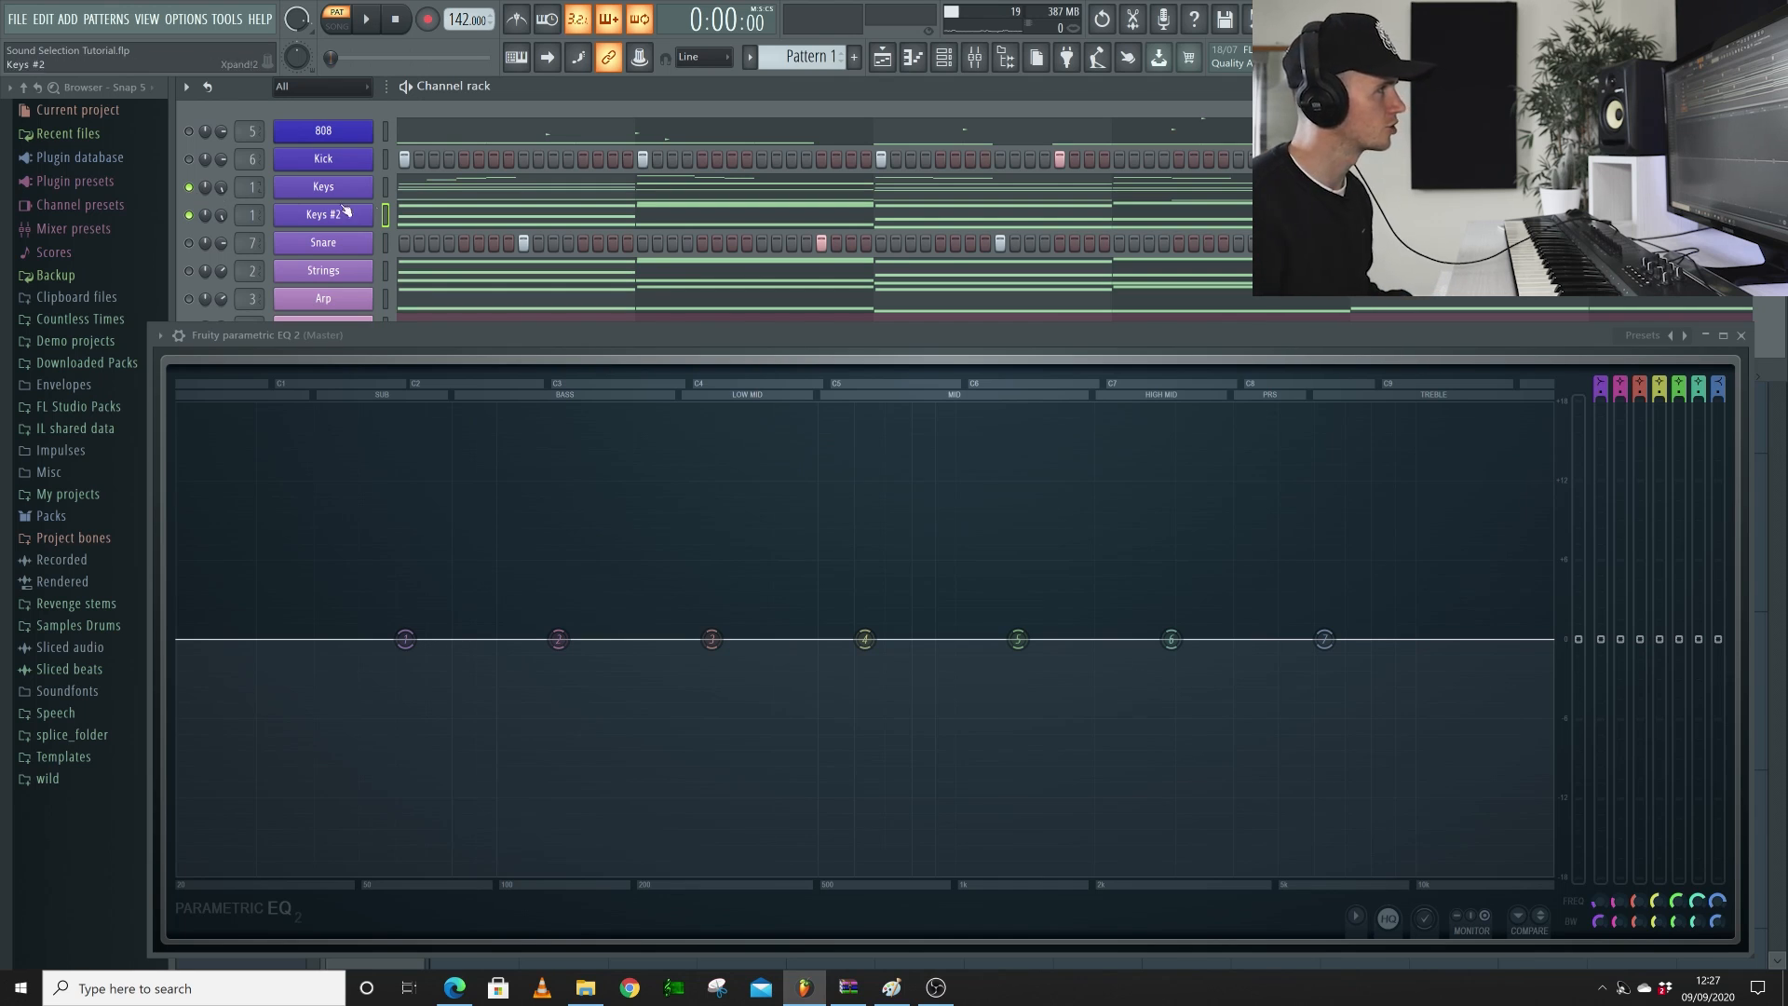
Transpose all the Keys #2 notes up two octaves in the piano roll and replay the pattern
{"action": "left_click", "coordinate": [491, 216]}
{"action": "key", "text": "ctrl+a"}
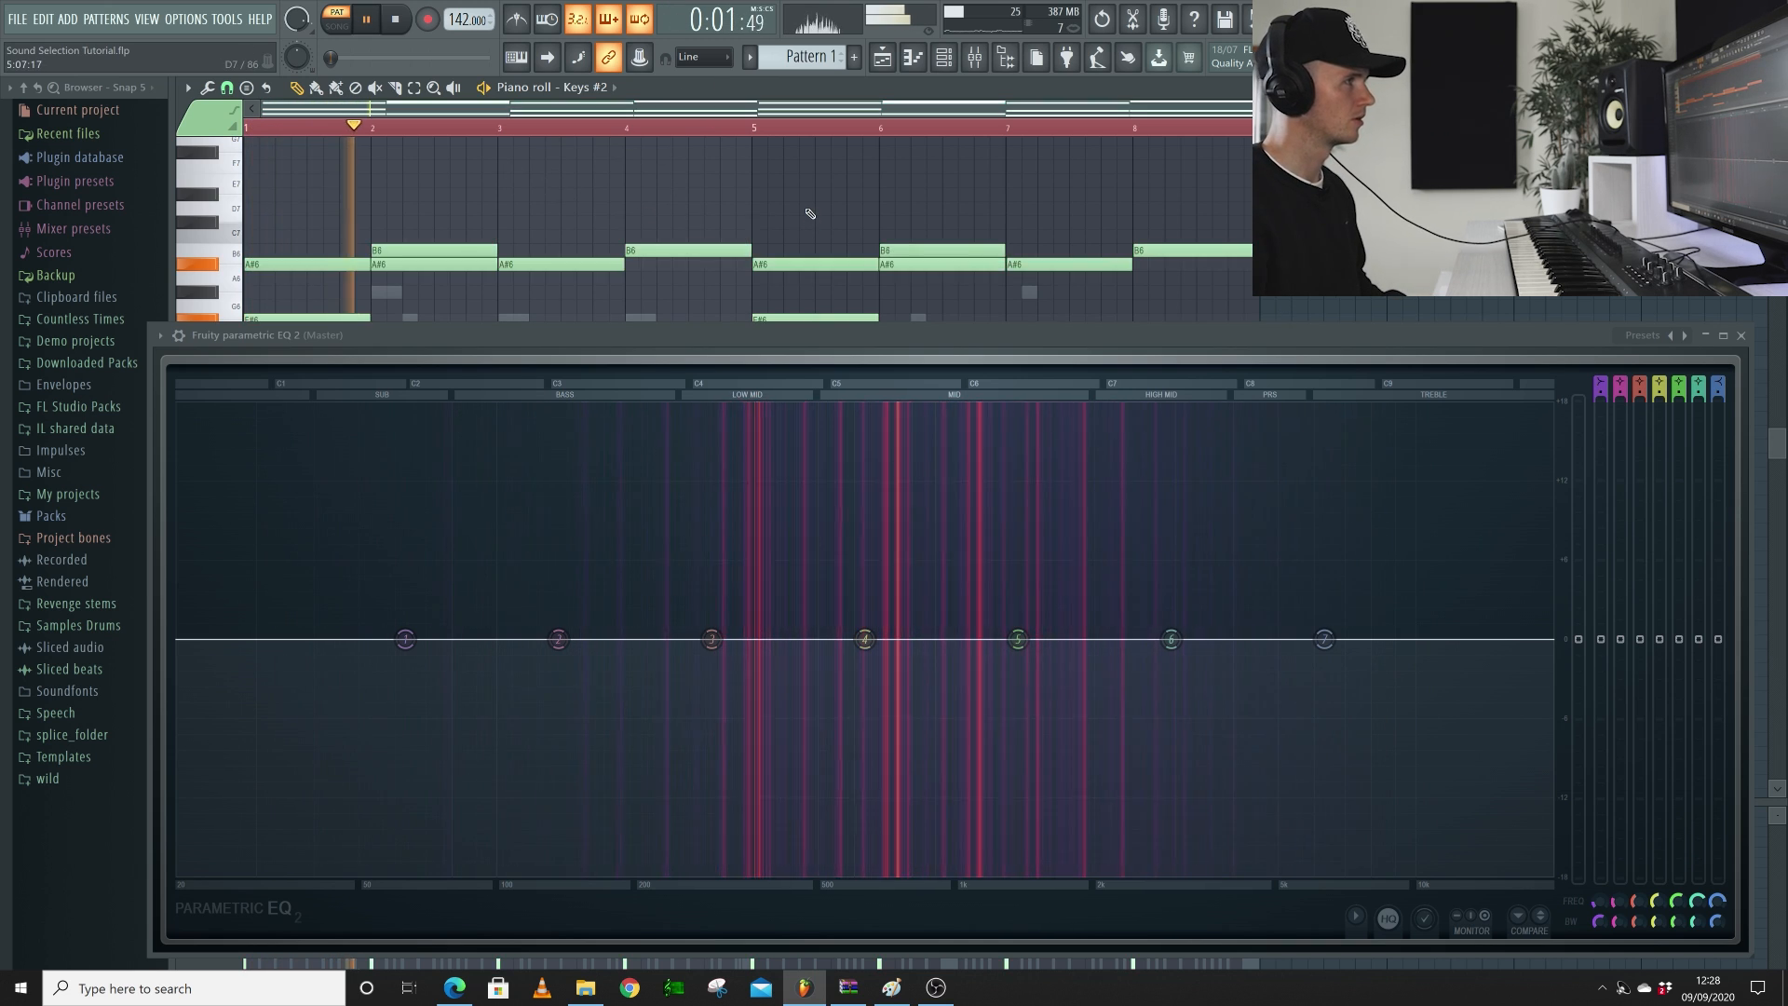
{"action": "key", "text": "ctrl+Up"}
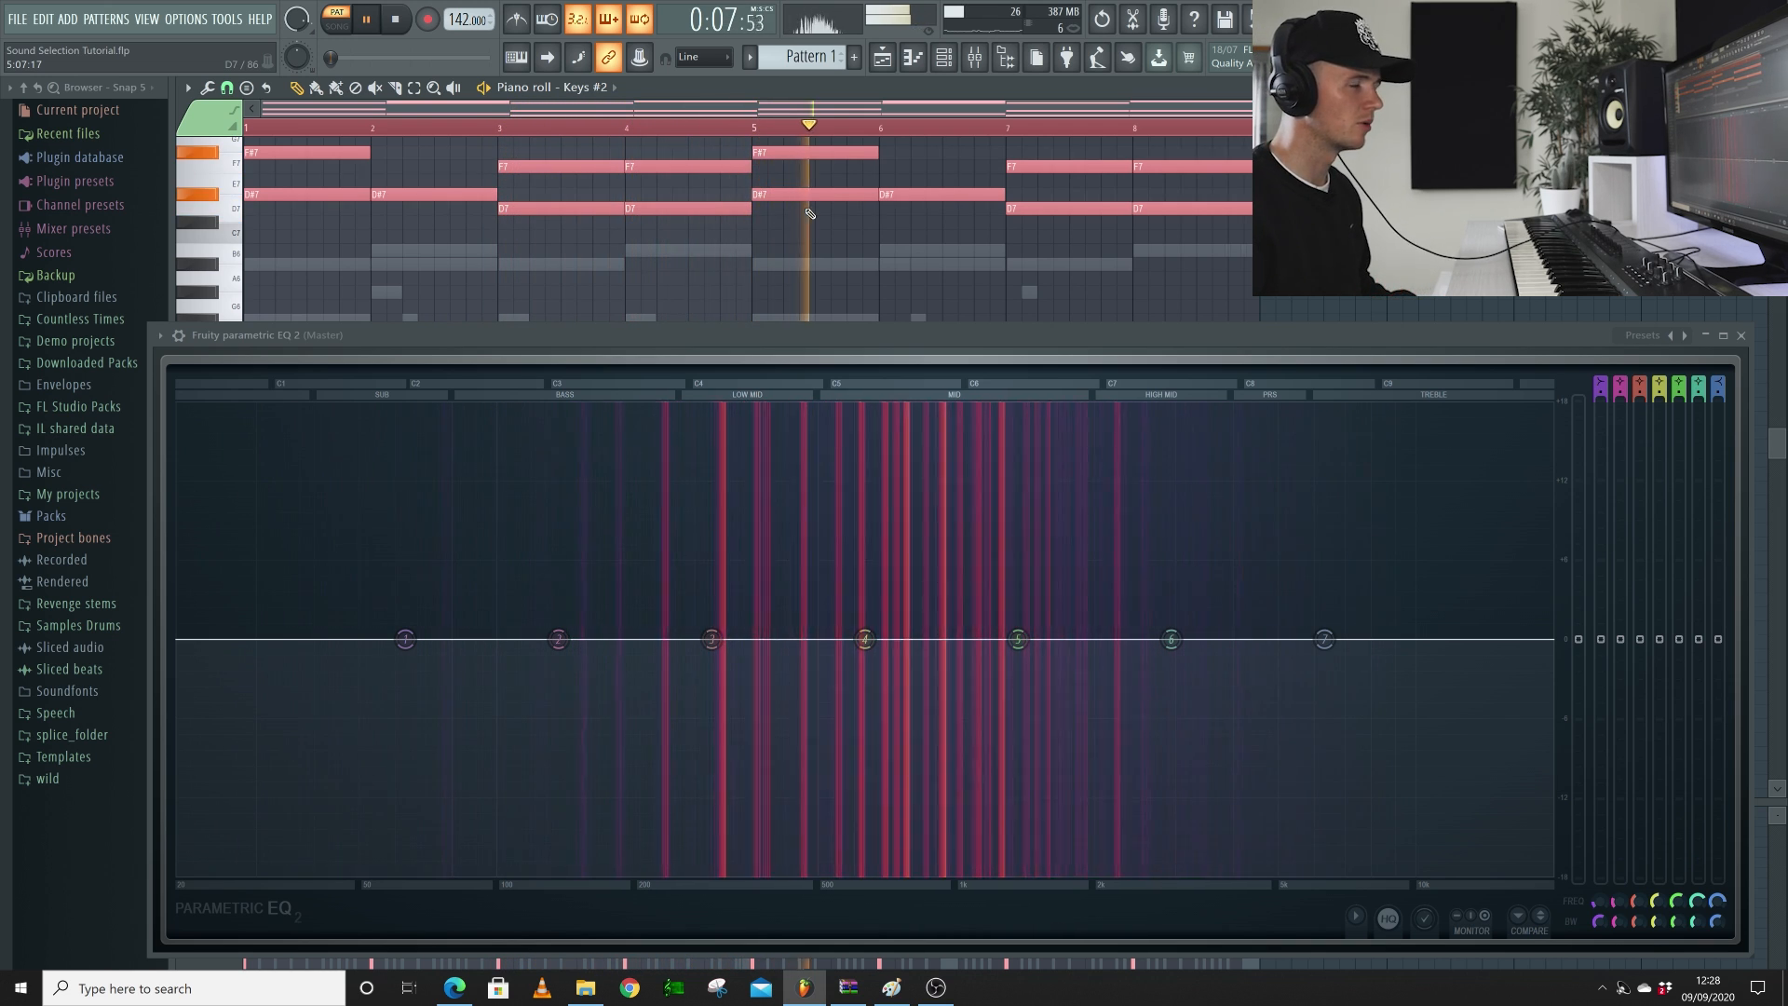
{"action": "key", "text": "ctrl+Up"}
{"action": "key", "text": "space"}
{"action": "key", "text": "space"}
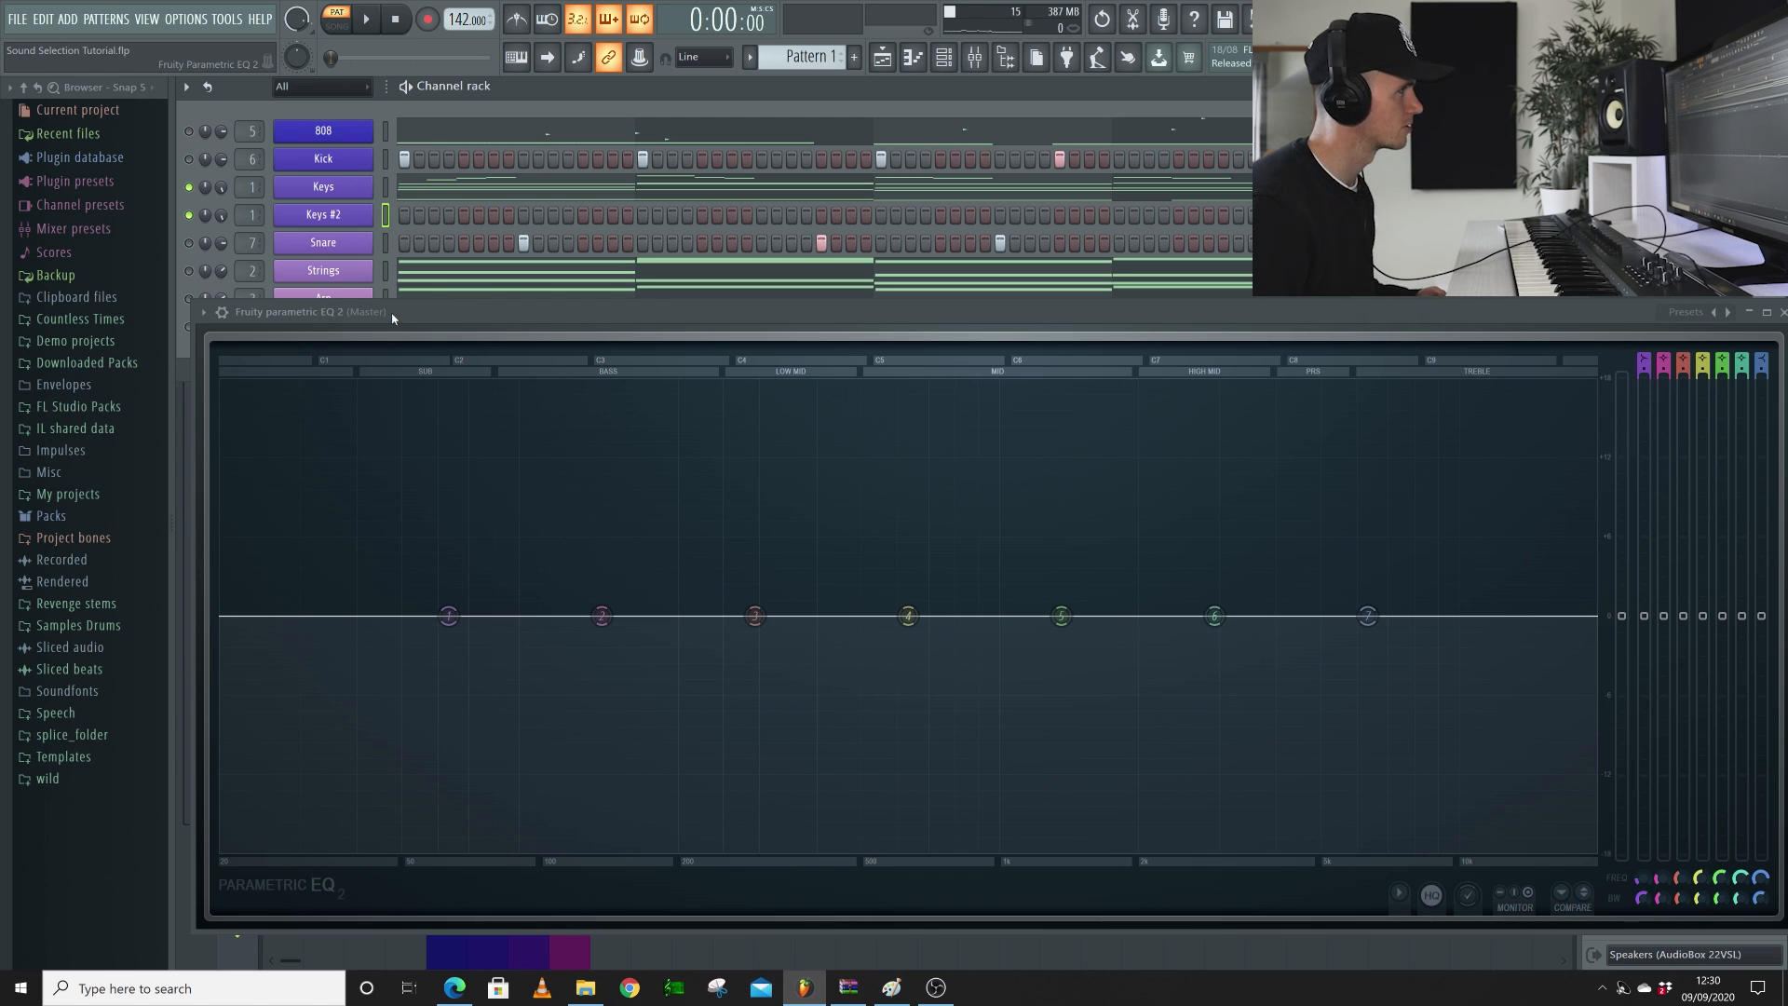
Reposition the master EQ window and play the Keys to view their frequency spectrum
{"action": "left_click_drag", "start_coordinate": [392, 318], "coordinate": [398, 292]}
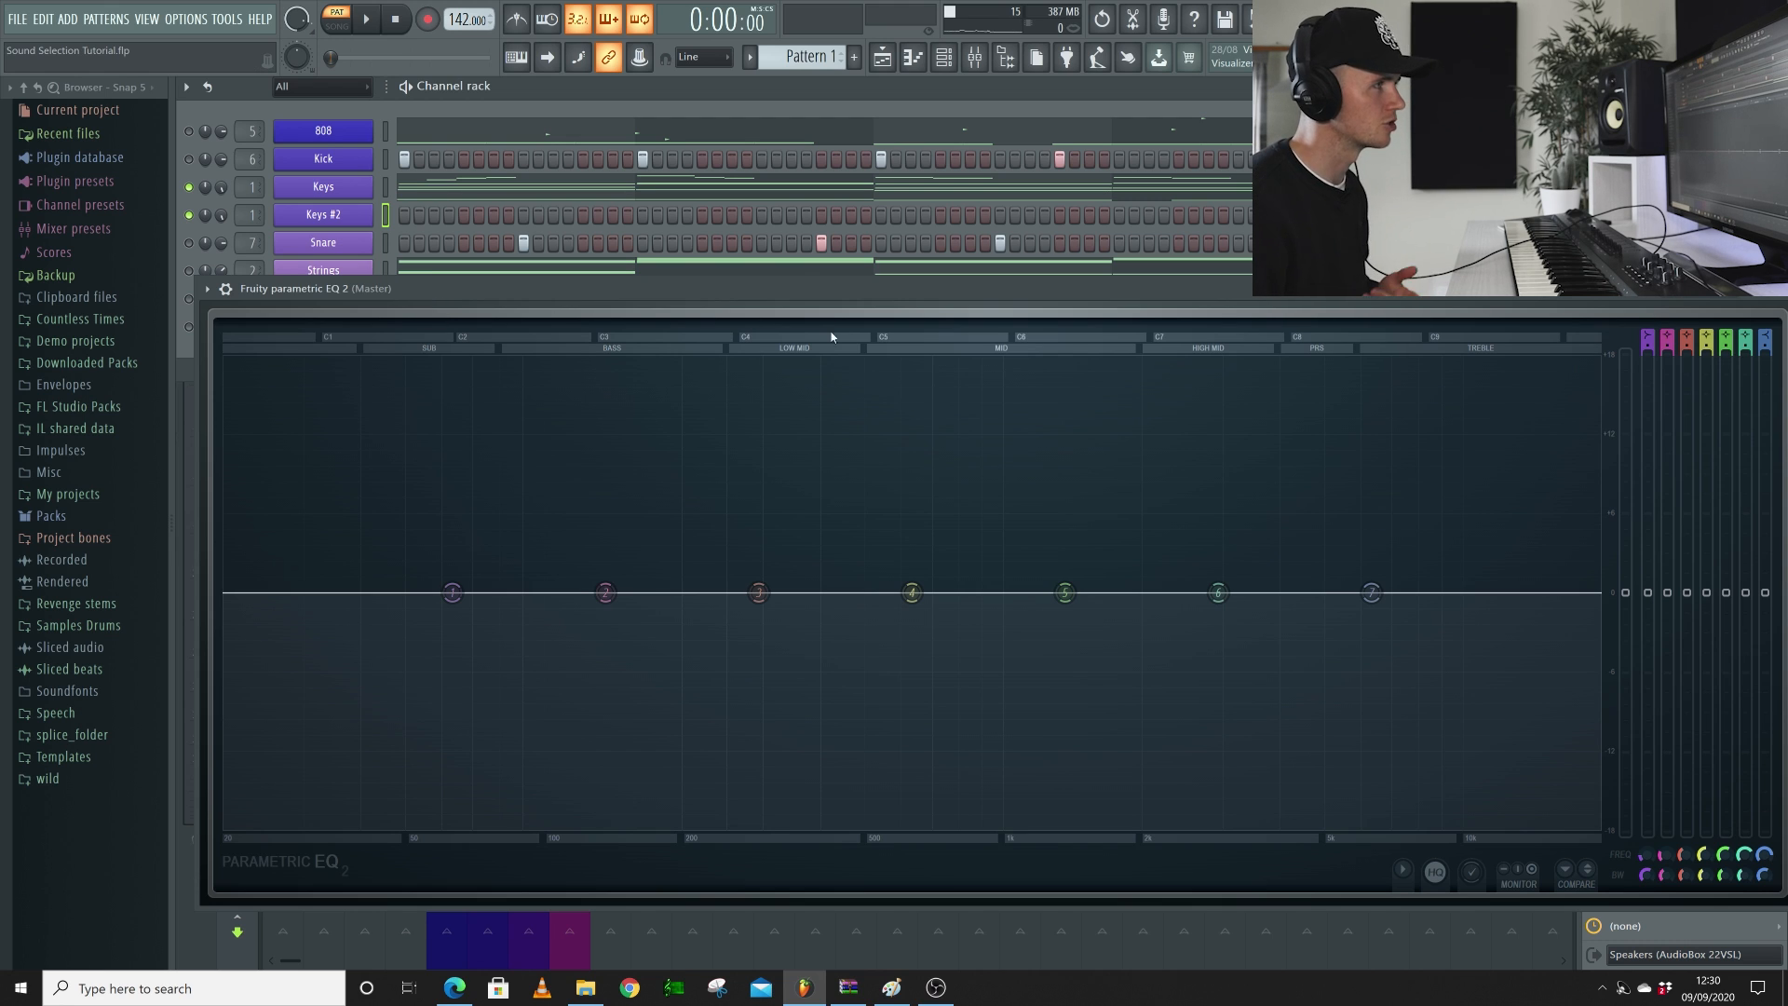
{"action": "key", "text": "space"}
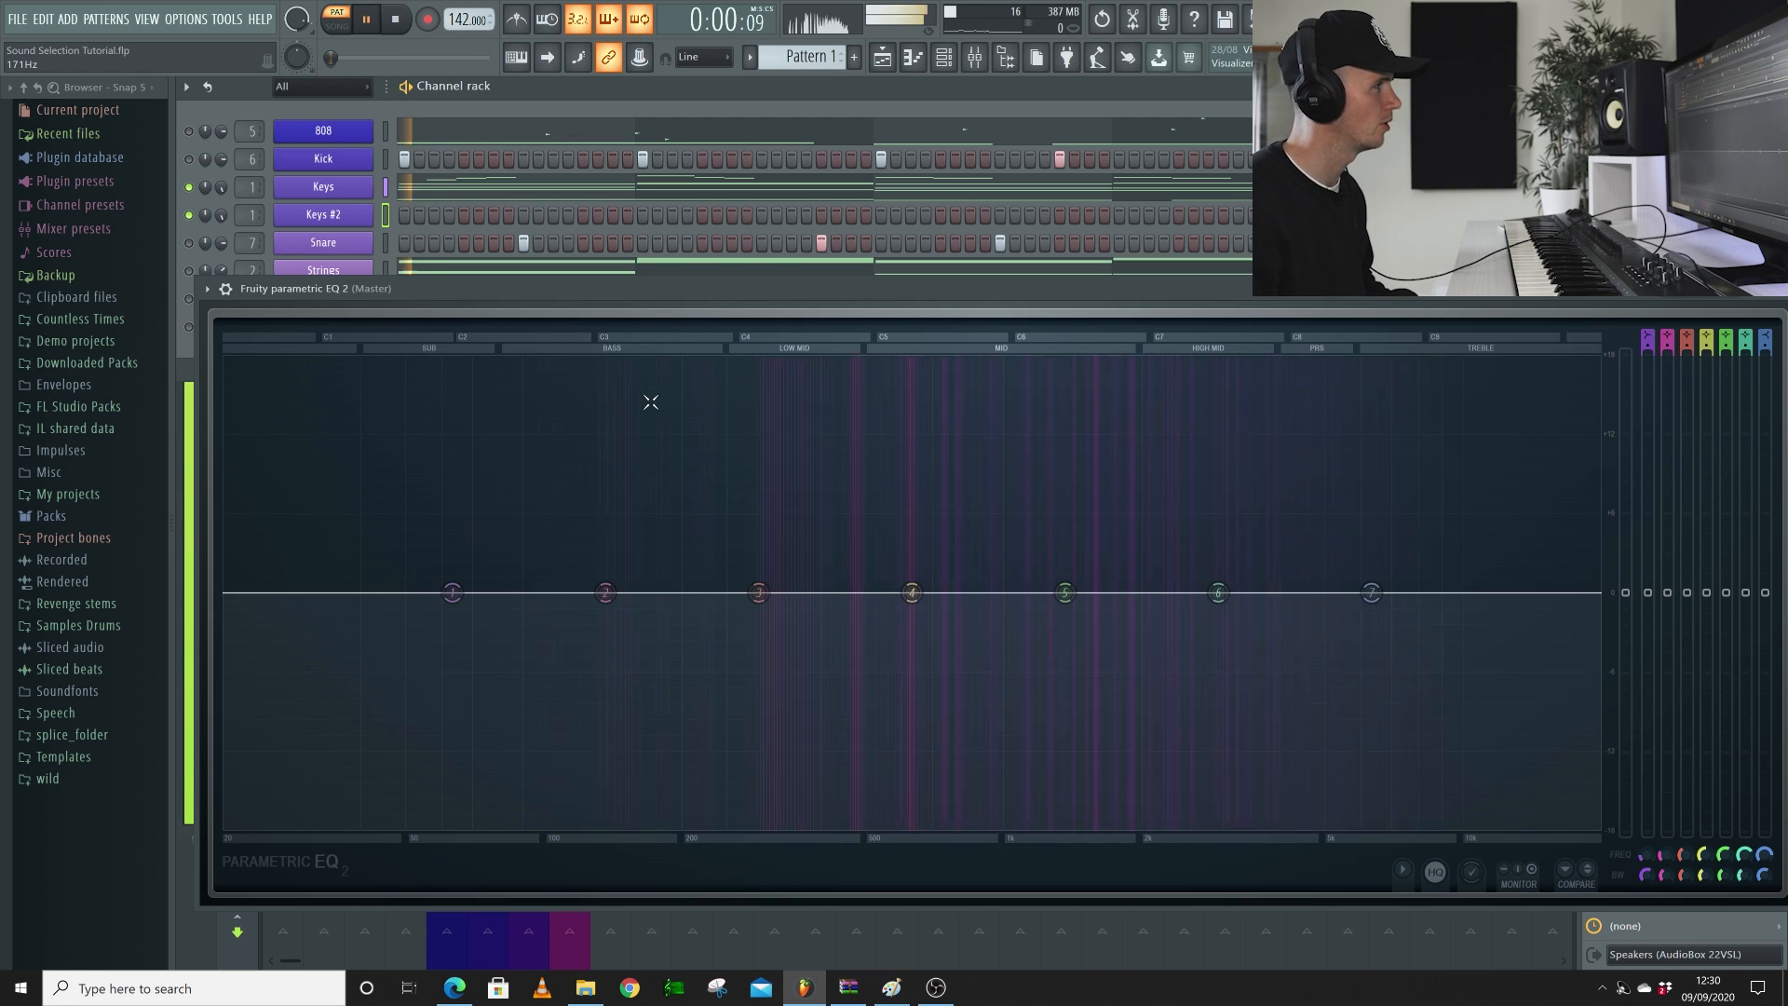
{"action": "left_click_drag", "start_coordinate": [651, 402], "coordinate": [748, 444]}
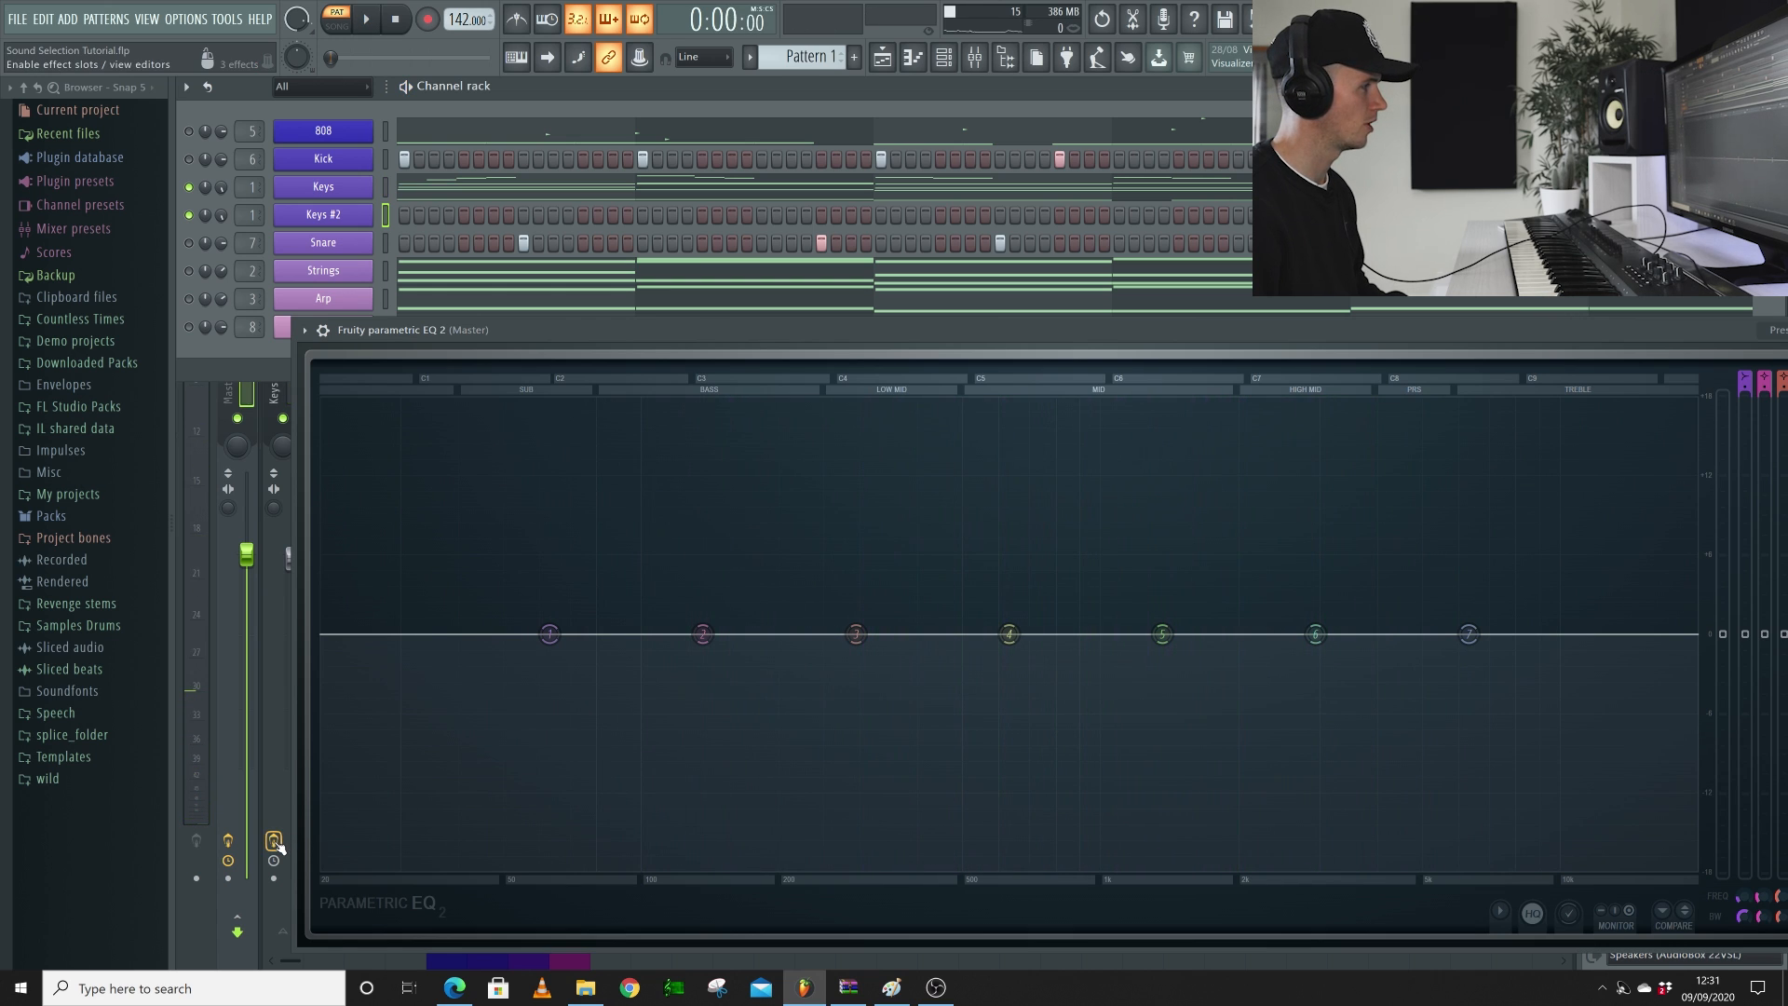
{"action": "key", "text": "space"}
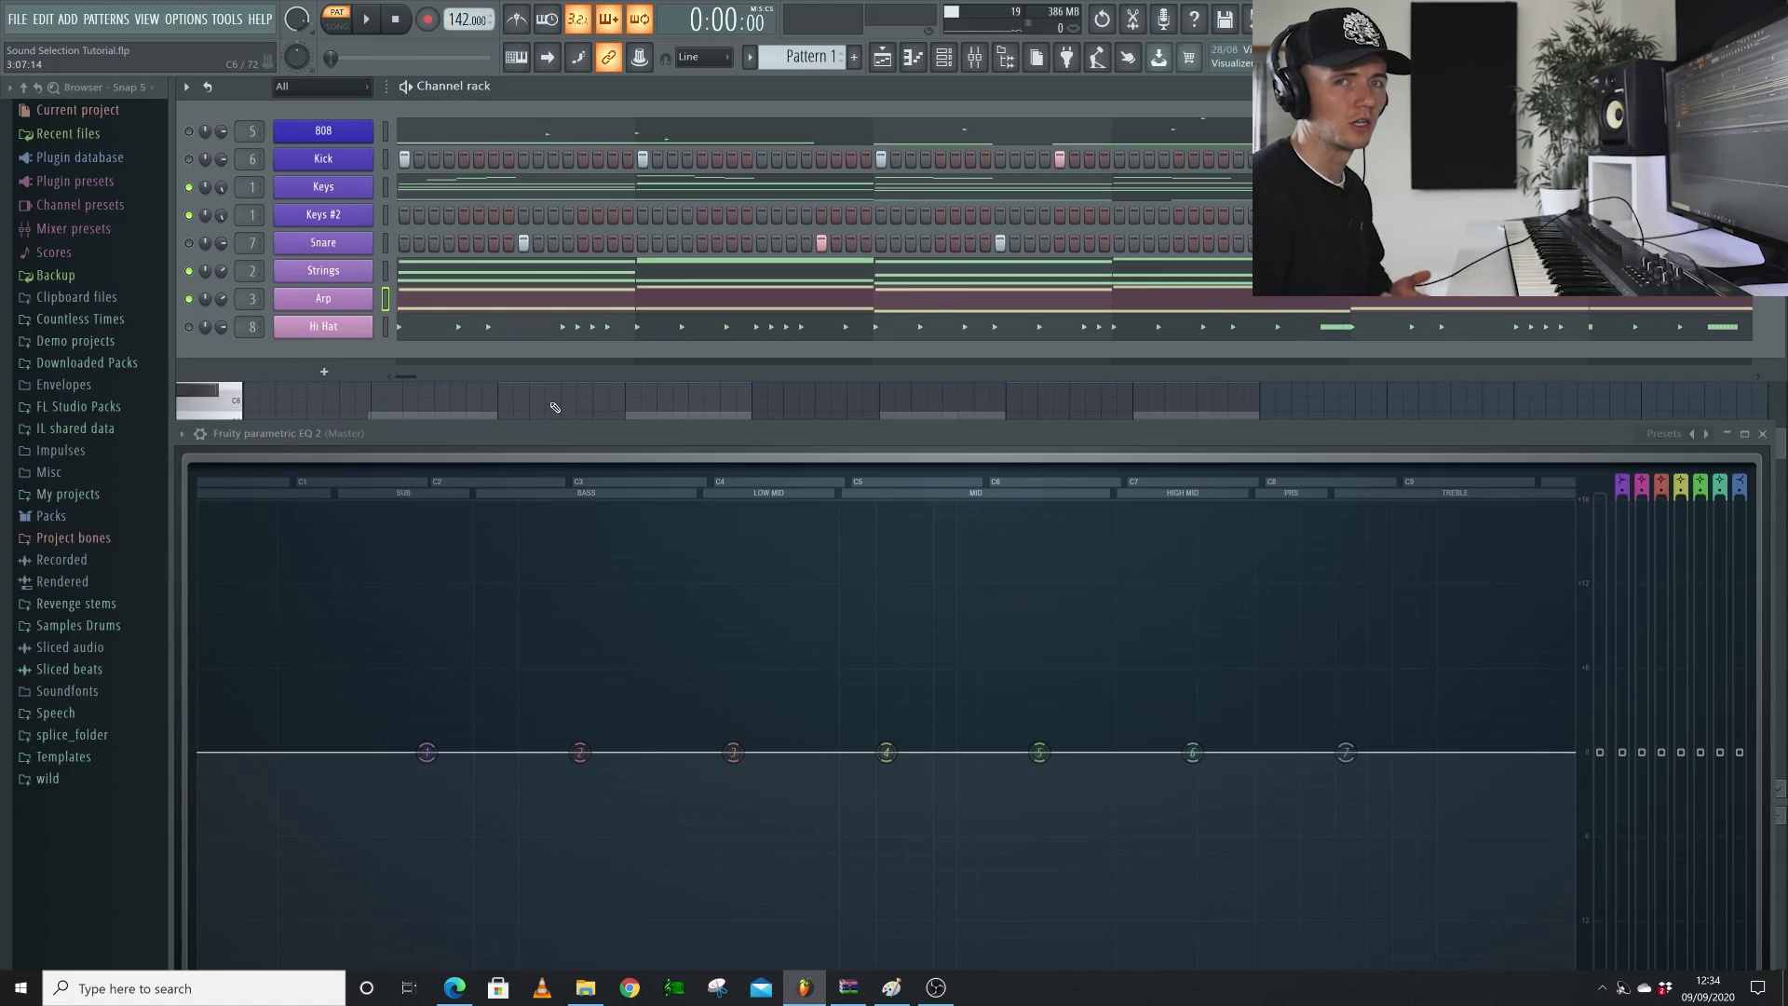
Solo the Arp channel and play it with the master EQ window moved slightly up to view its spectrum
{"action": "right_click", "coordinate": [189, 298]}
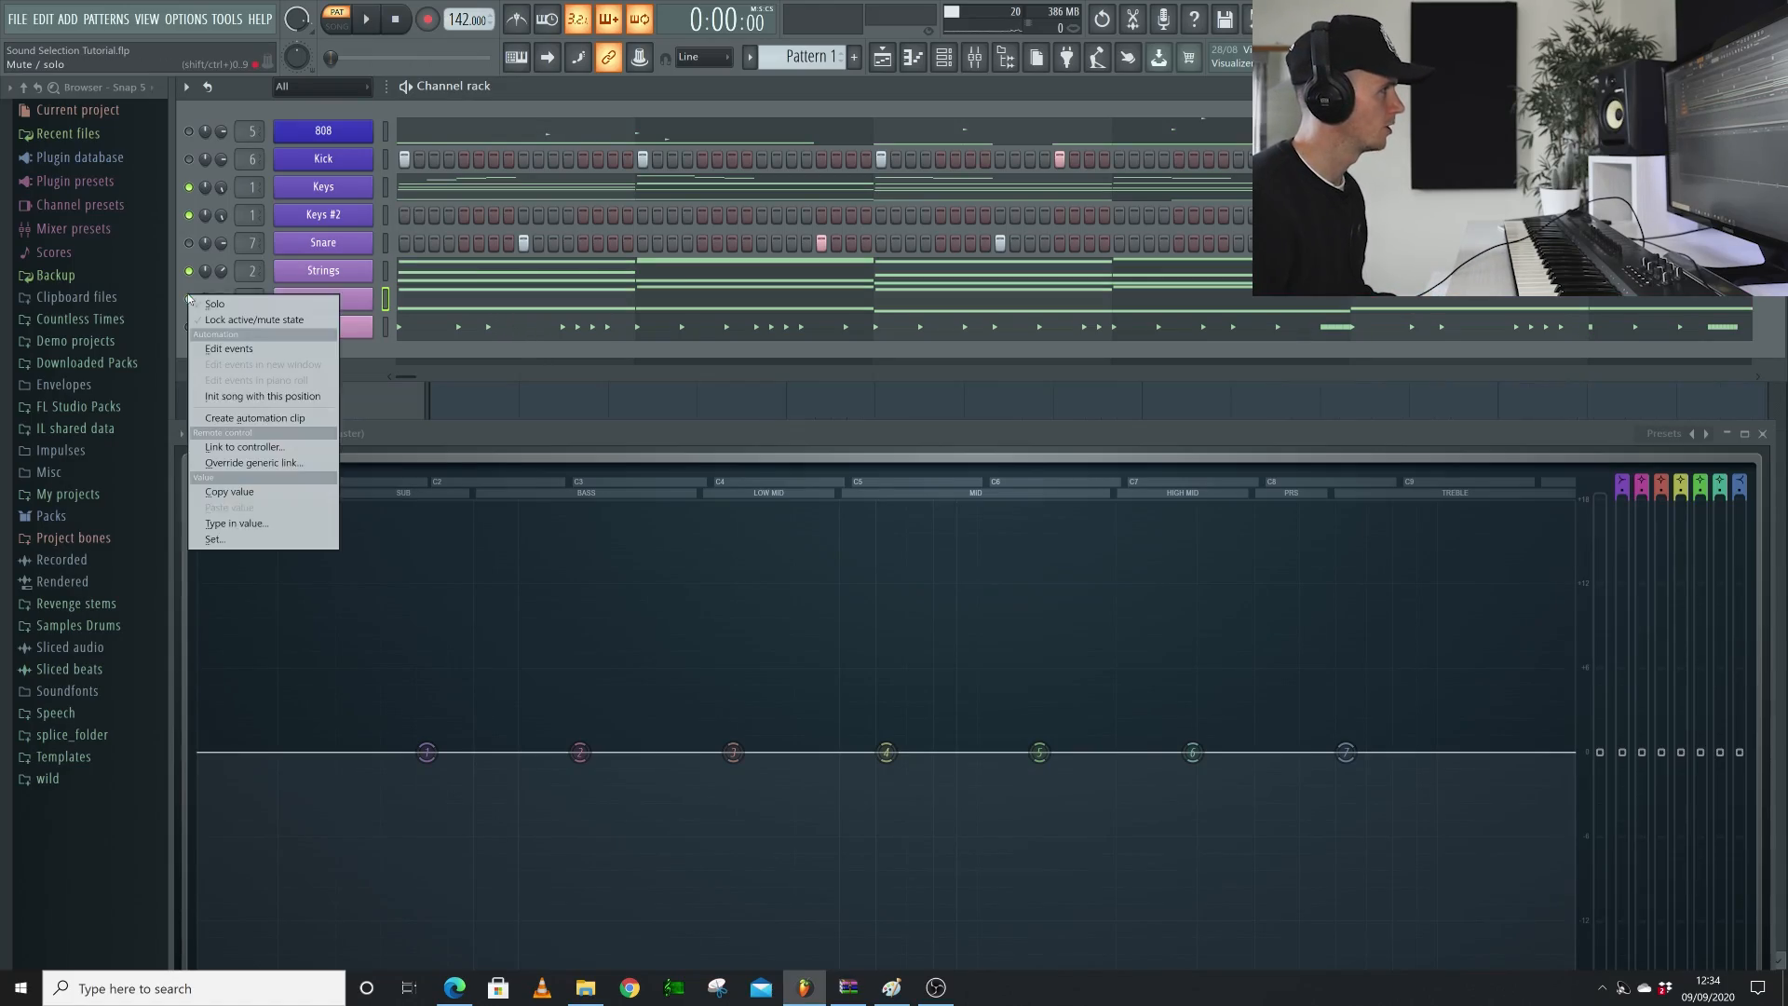
{"action": "left_click", "coordinate": [207, 305]}
{"action": "key", "text": "space"}
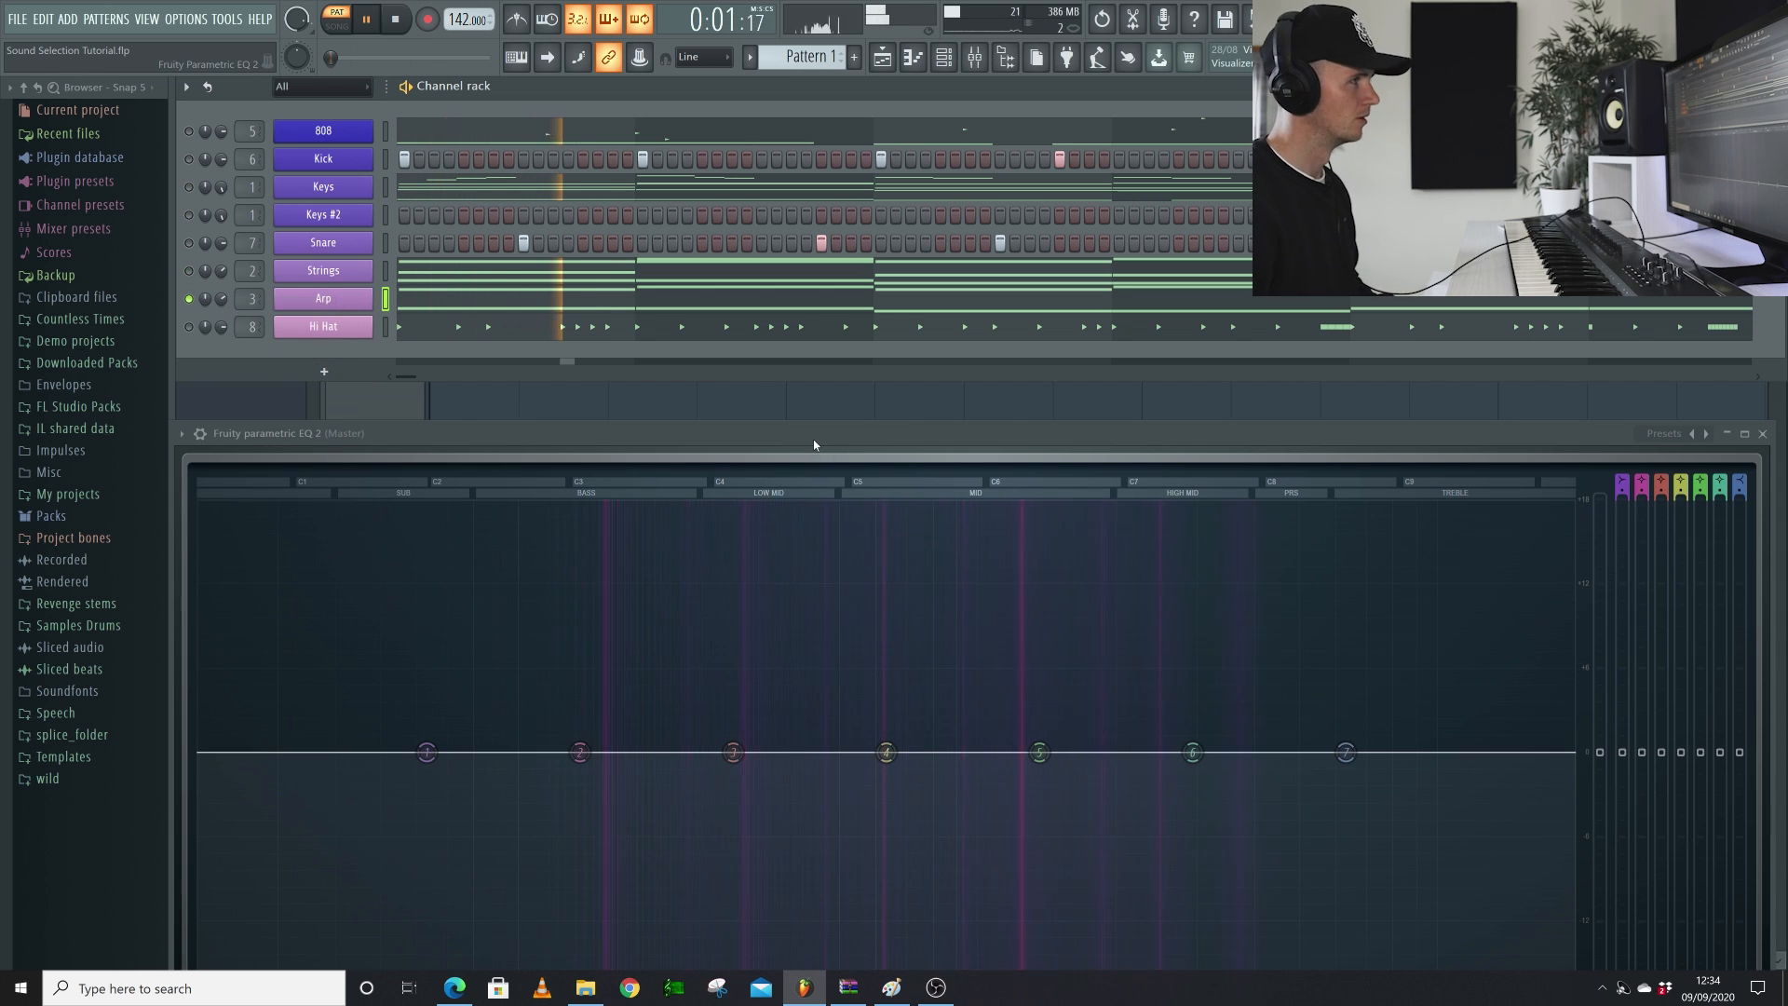
{"action": "left_click_drag", "start_coordinate": [813, 439], "coordinate": [814, 416]}
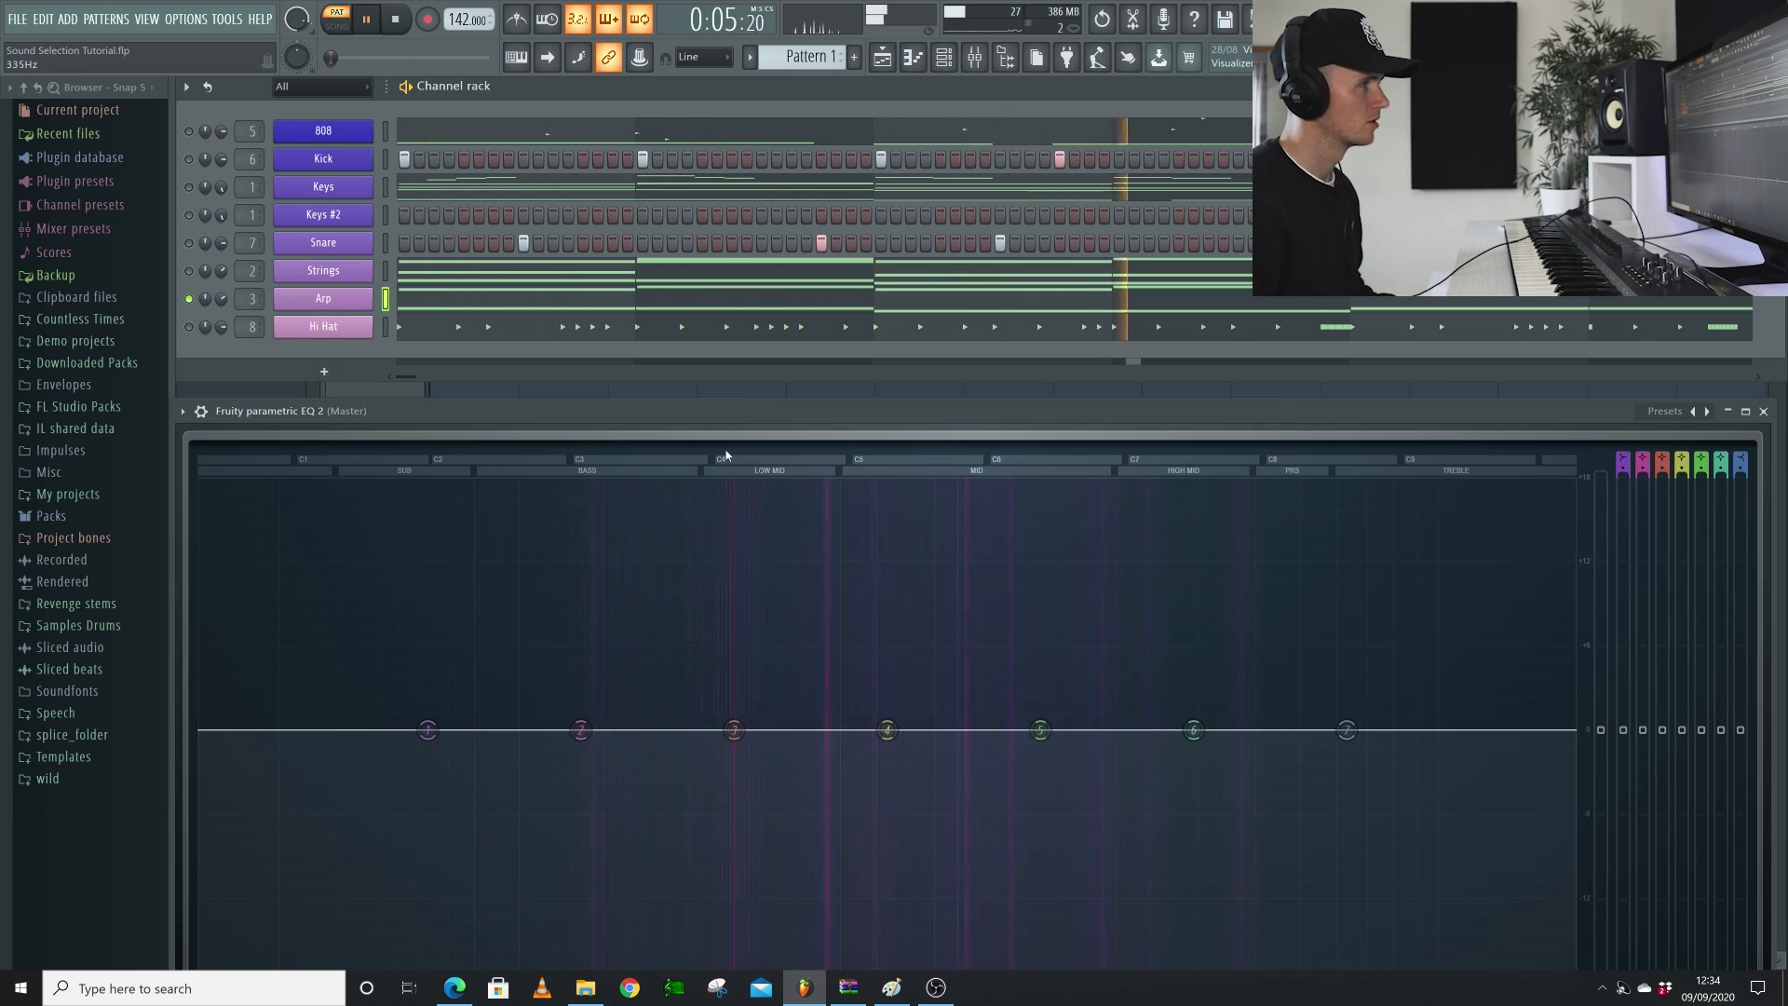
Raise the Arp's notes to a higher octave in the piano roll, return to the channel rack and stop playback
{"action": "left_click", "coordinate": [462, 302]}
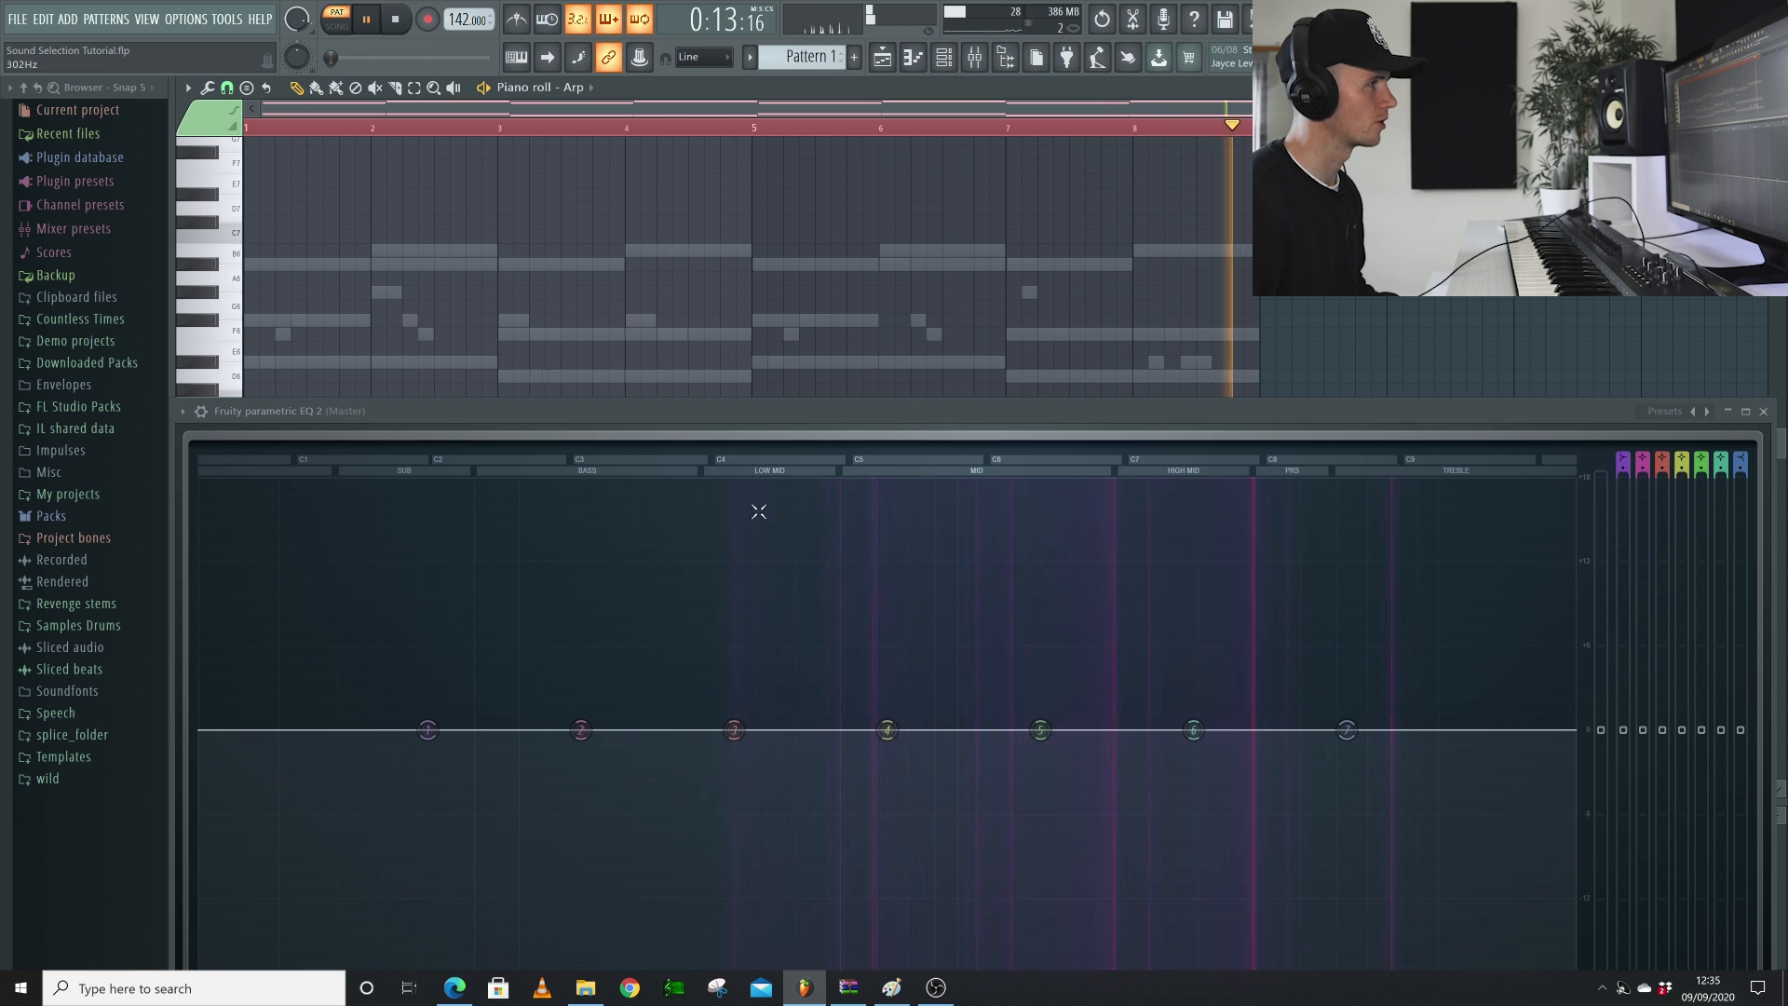
{"action": "key", "text": "F6"}
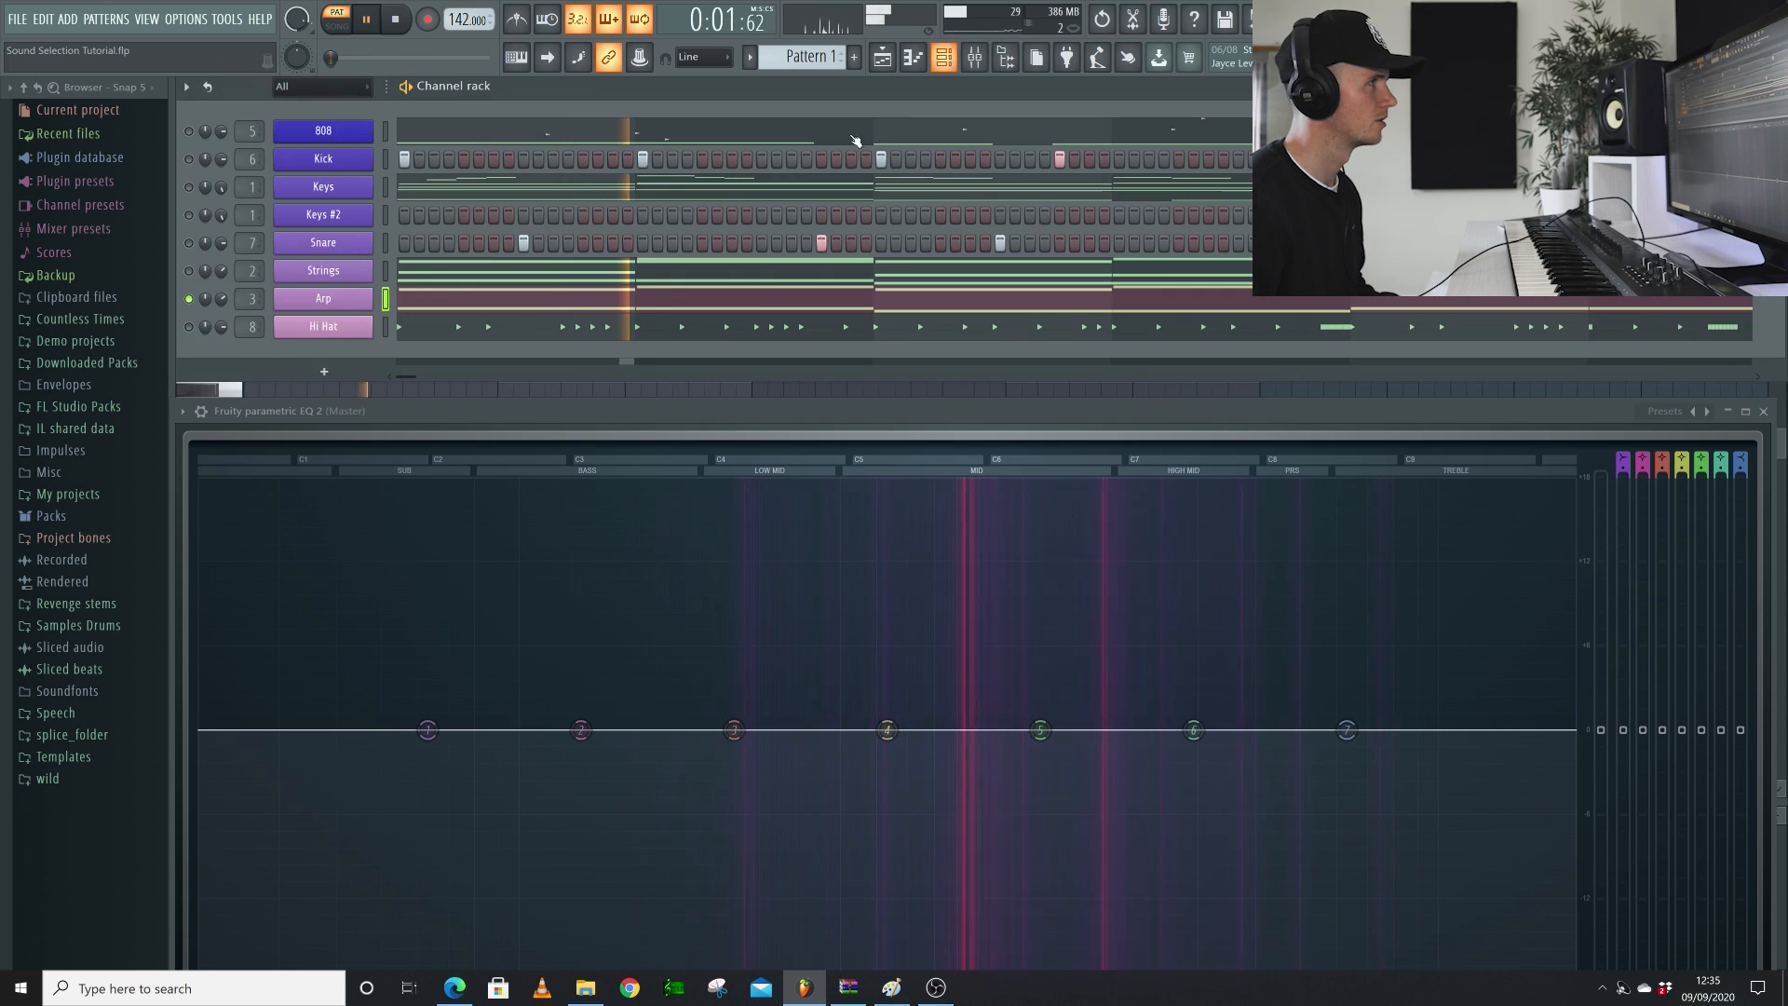
{"action": "key", "text": "space"}
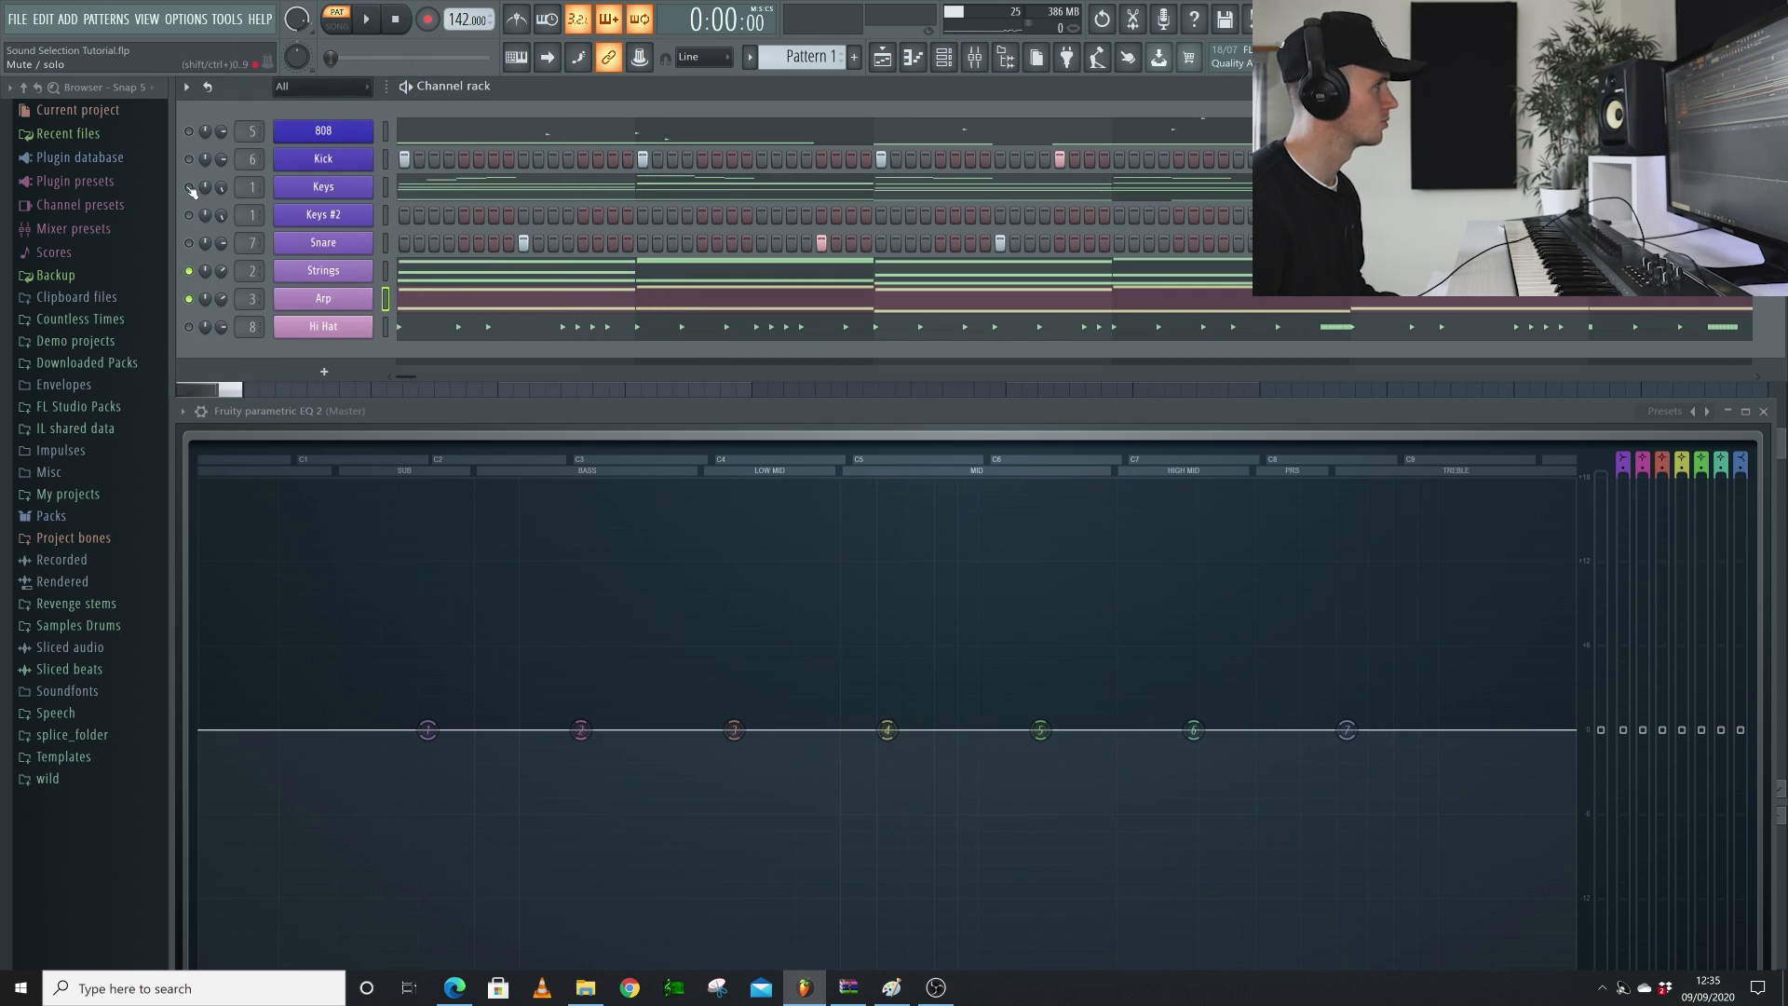
Play the Keys, Strings and Arp together to check how they share the spectrum on the master EQ
{"action": "key", "text": "space"}
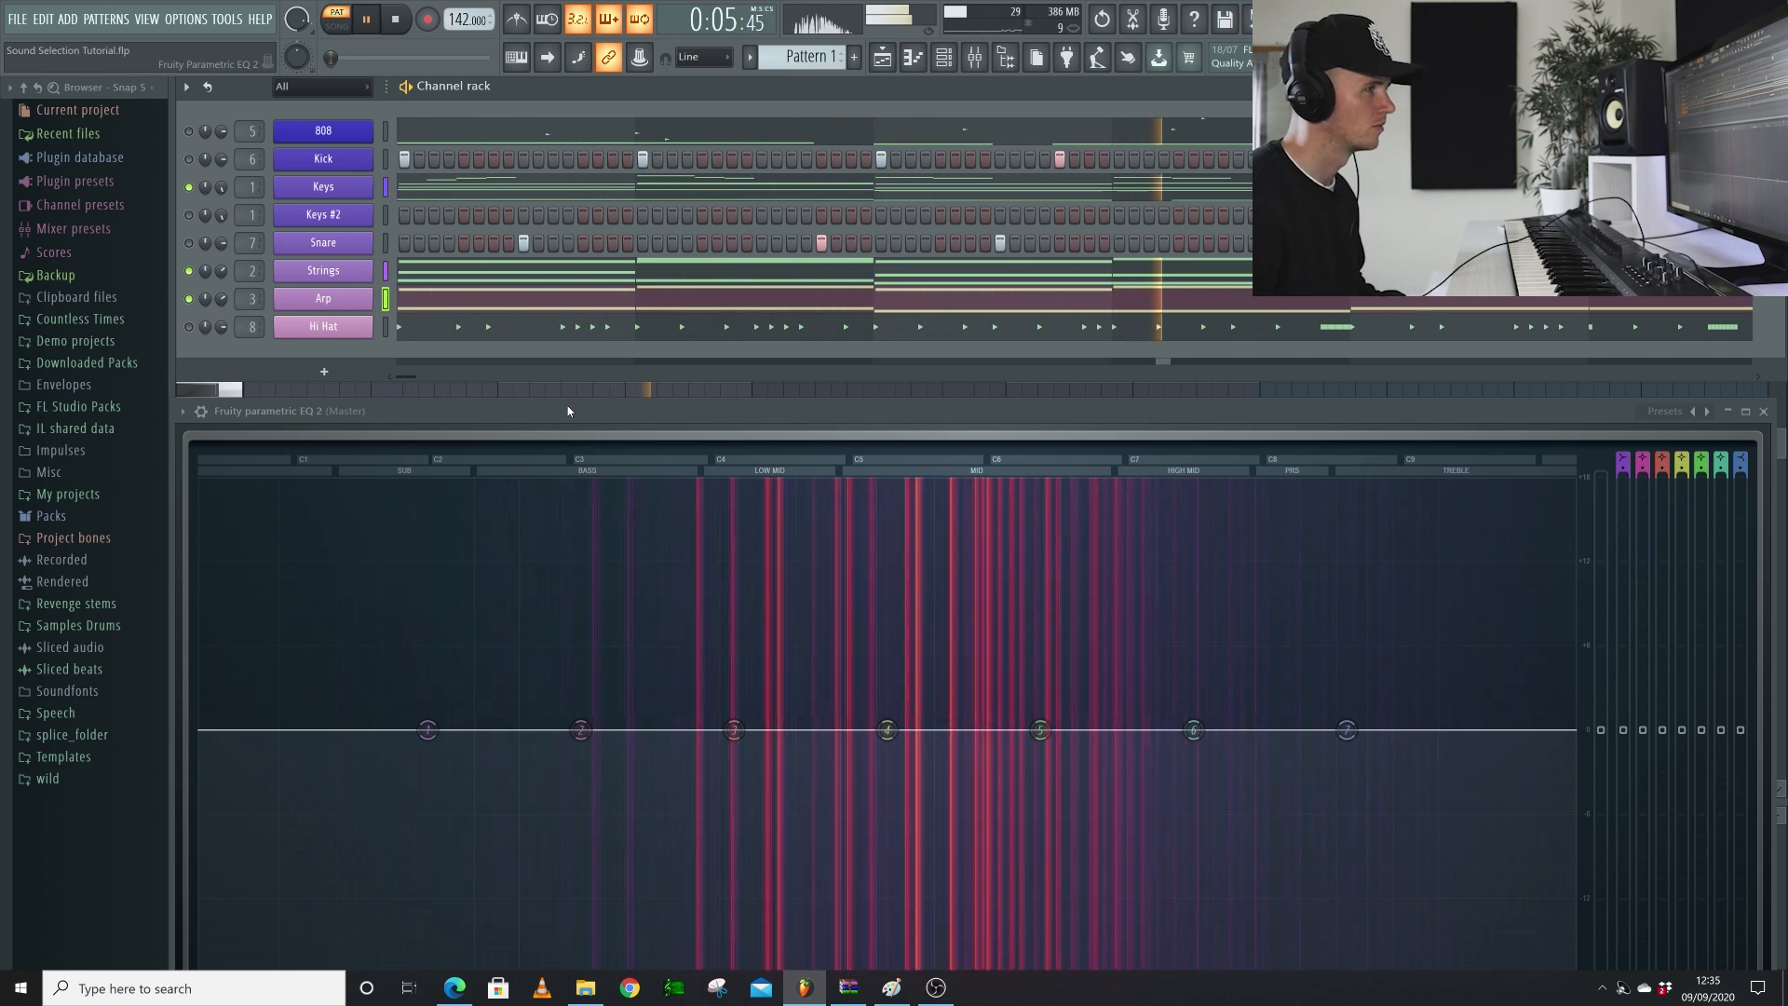
{"action": "key", "text": "space"}
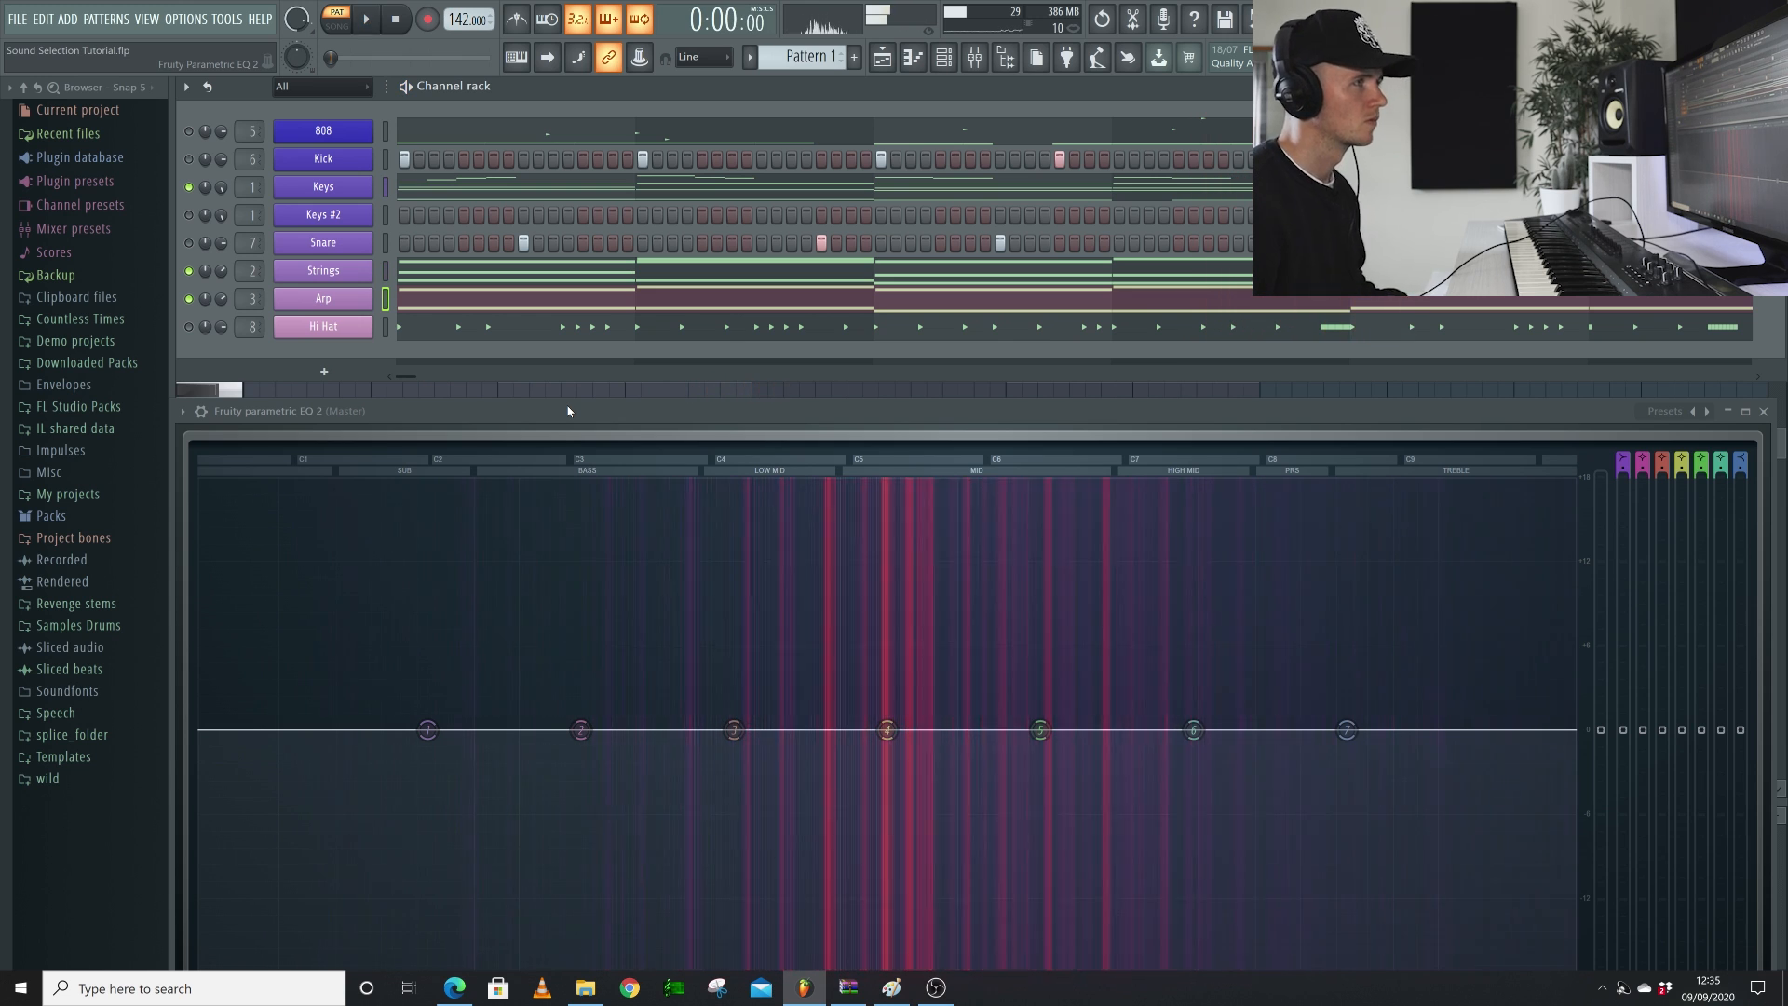
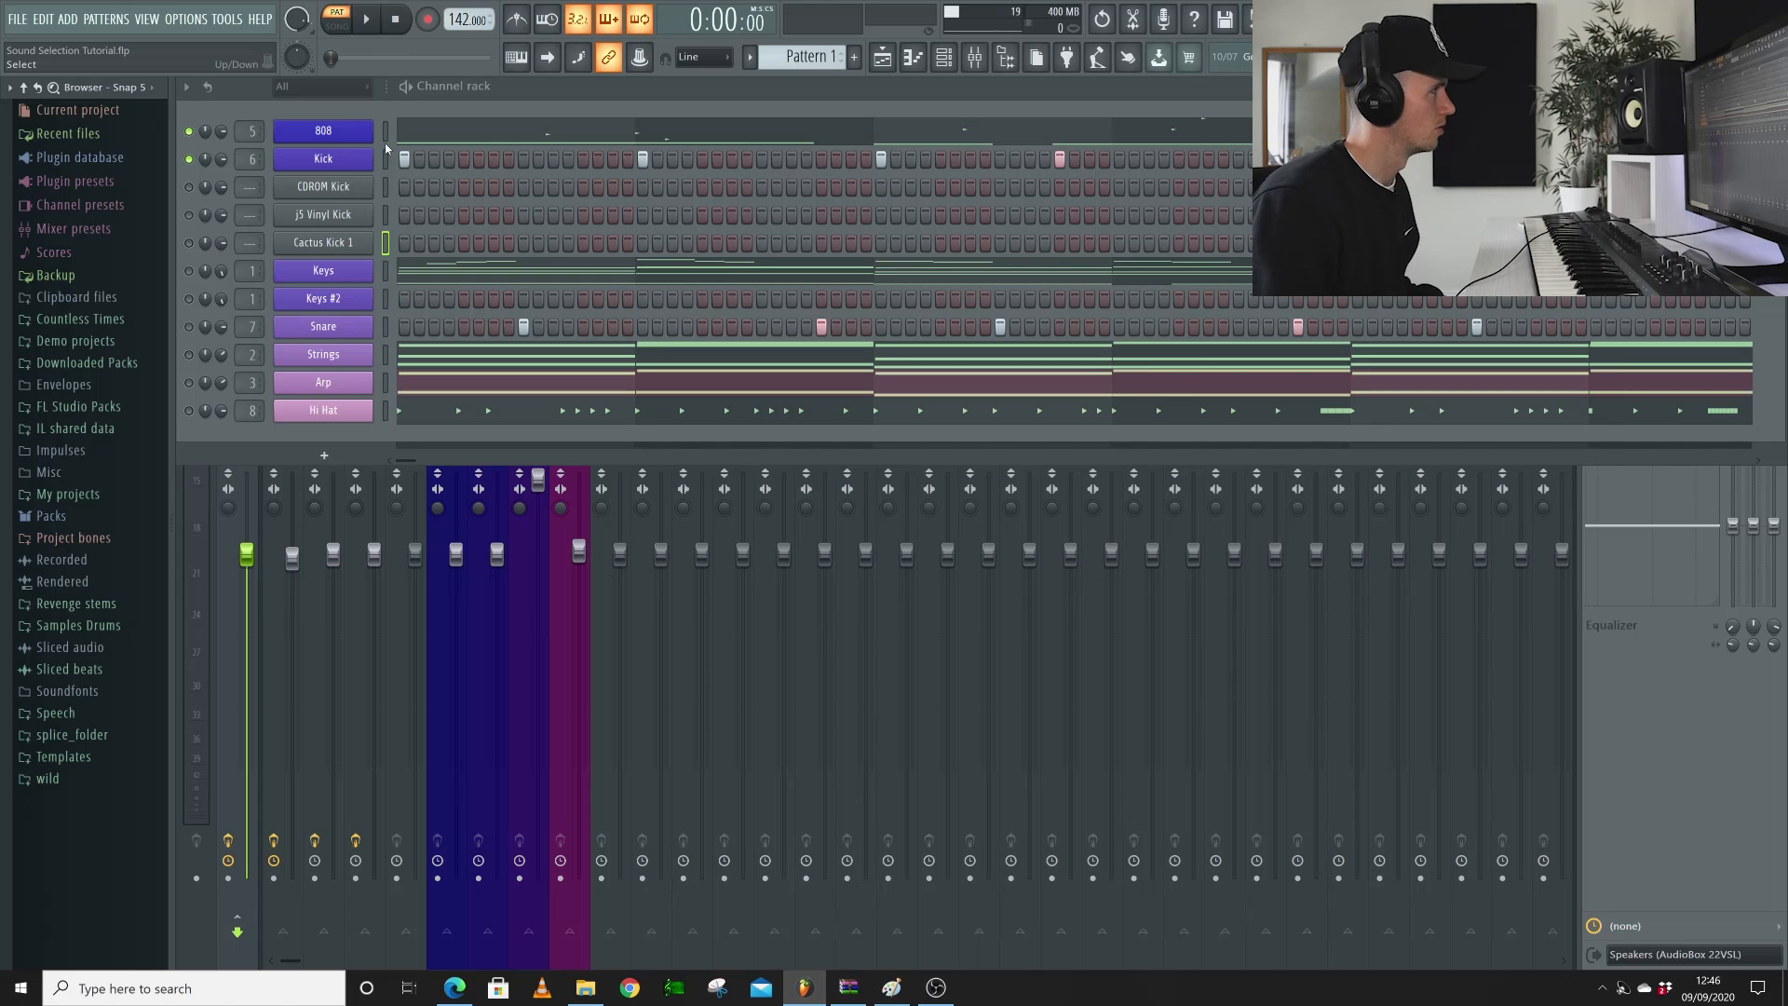
Select the Kick channel and repeatedly play the 808 and Kick together to judge how they combine
{"action": "left_click", "coordinate": [386, 158]}
{"action": "key", "text": "space"}
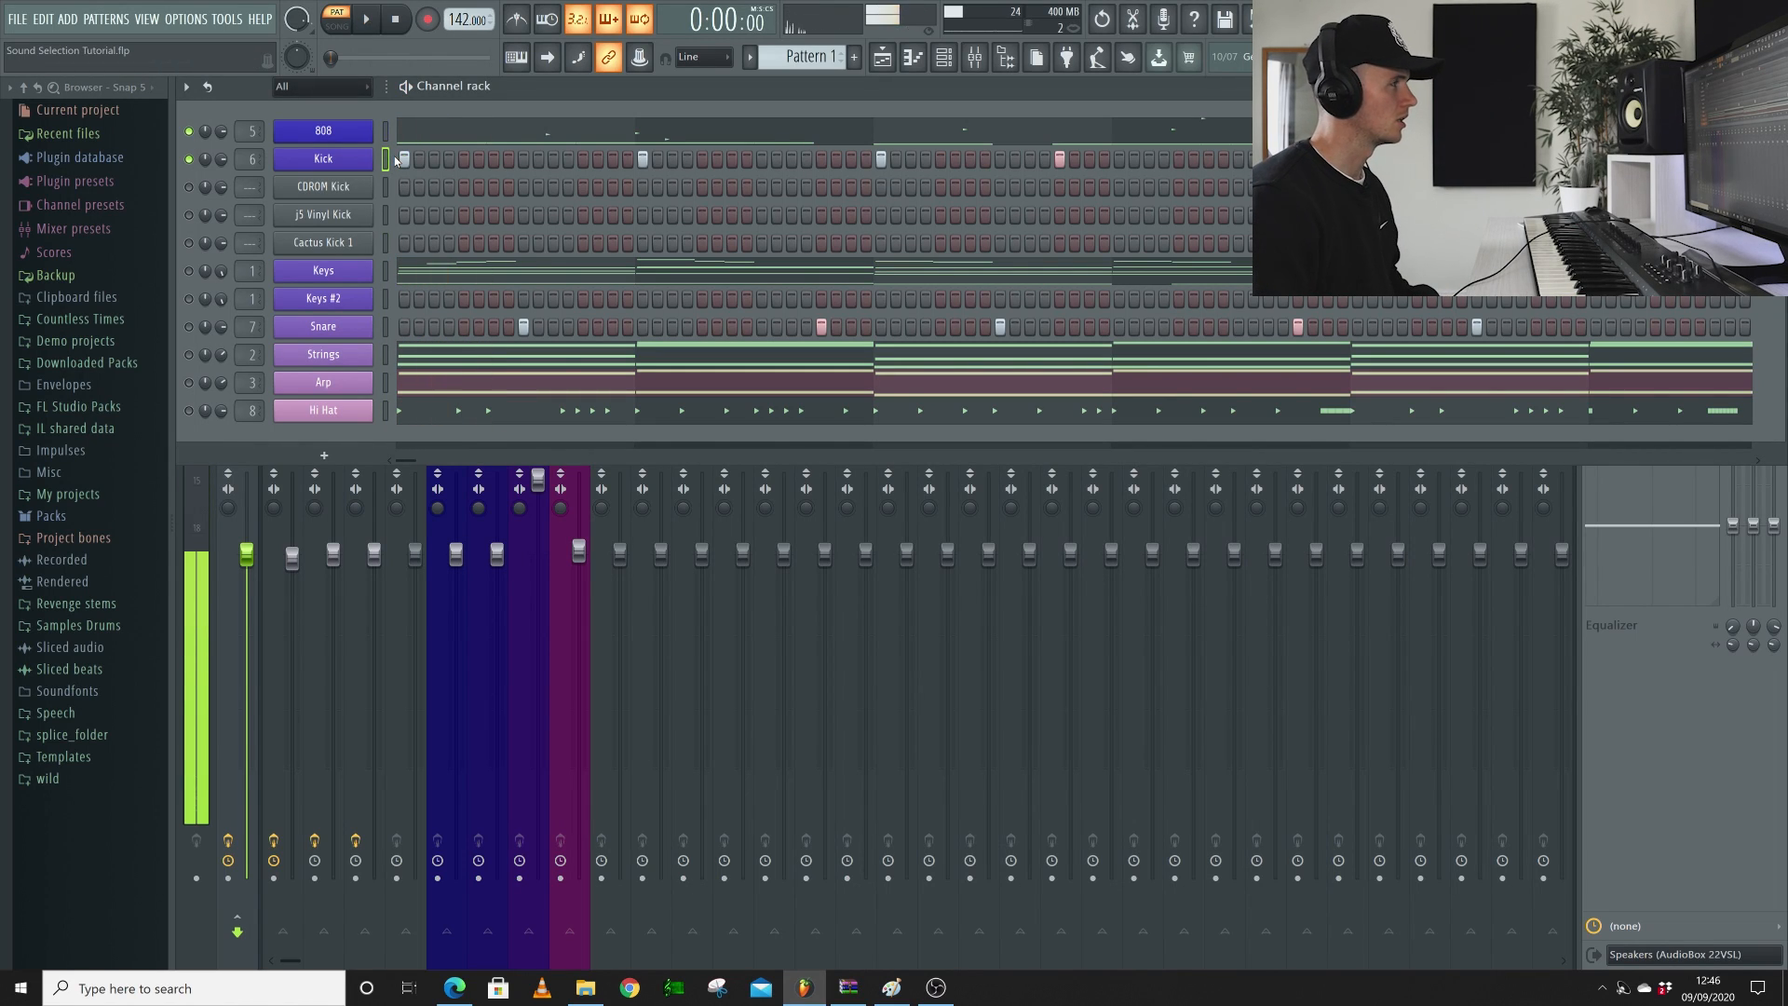
{"action": "key", "text": "space"}
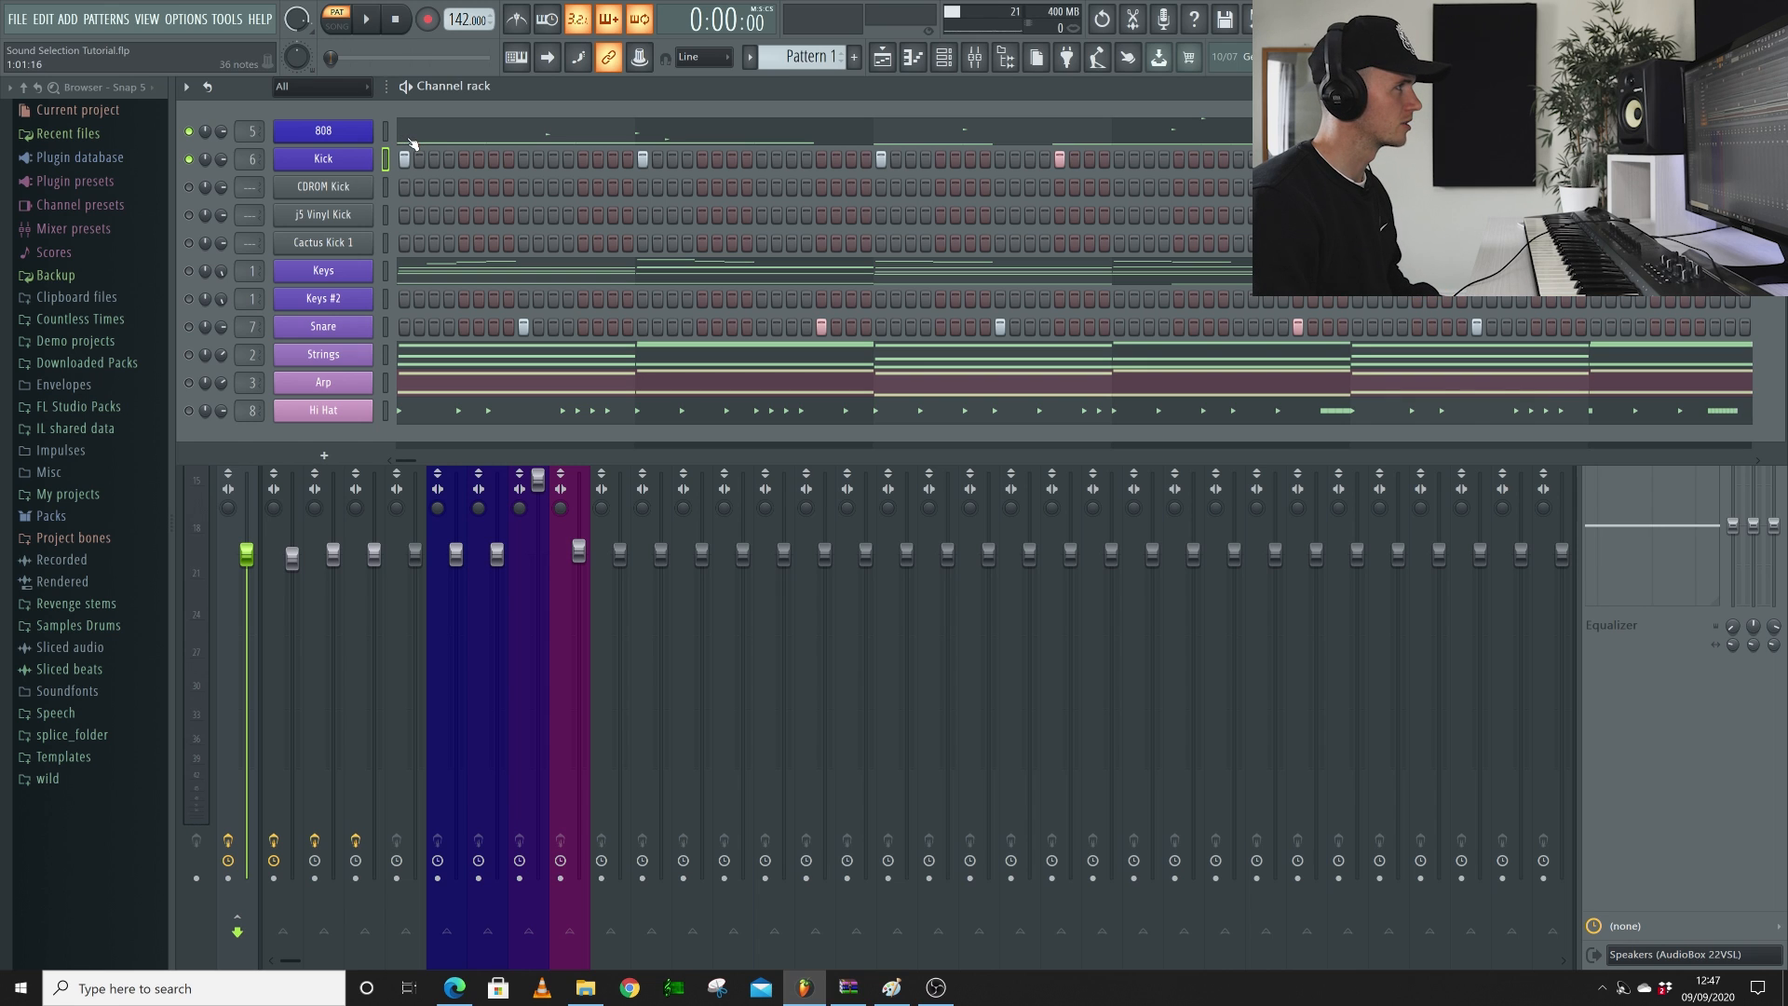
{"action": "key", "text": "space"}
{"action": "key", "text": "space"}
{"action": "key", "text": "space"}
{"action": "key", "text": "space"}
{"action": "key", "text": "space"}
{"action": "key", "text": "space"}
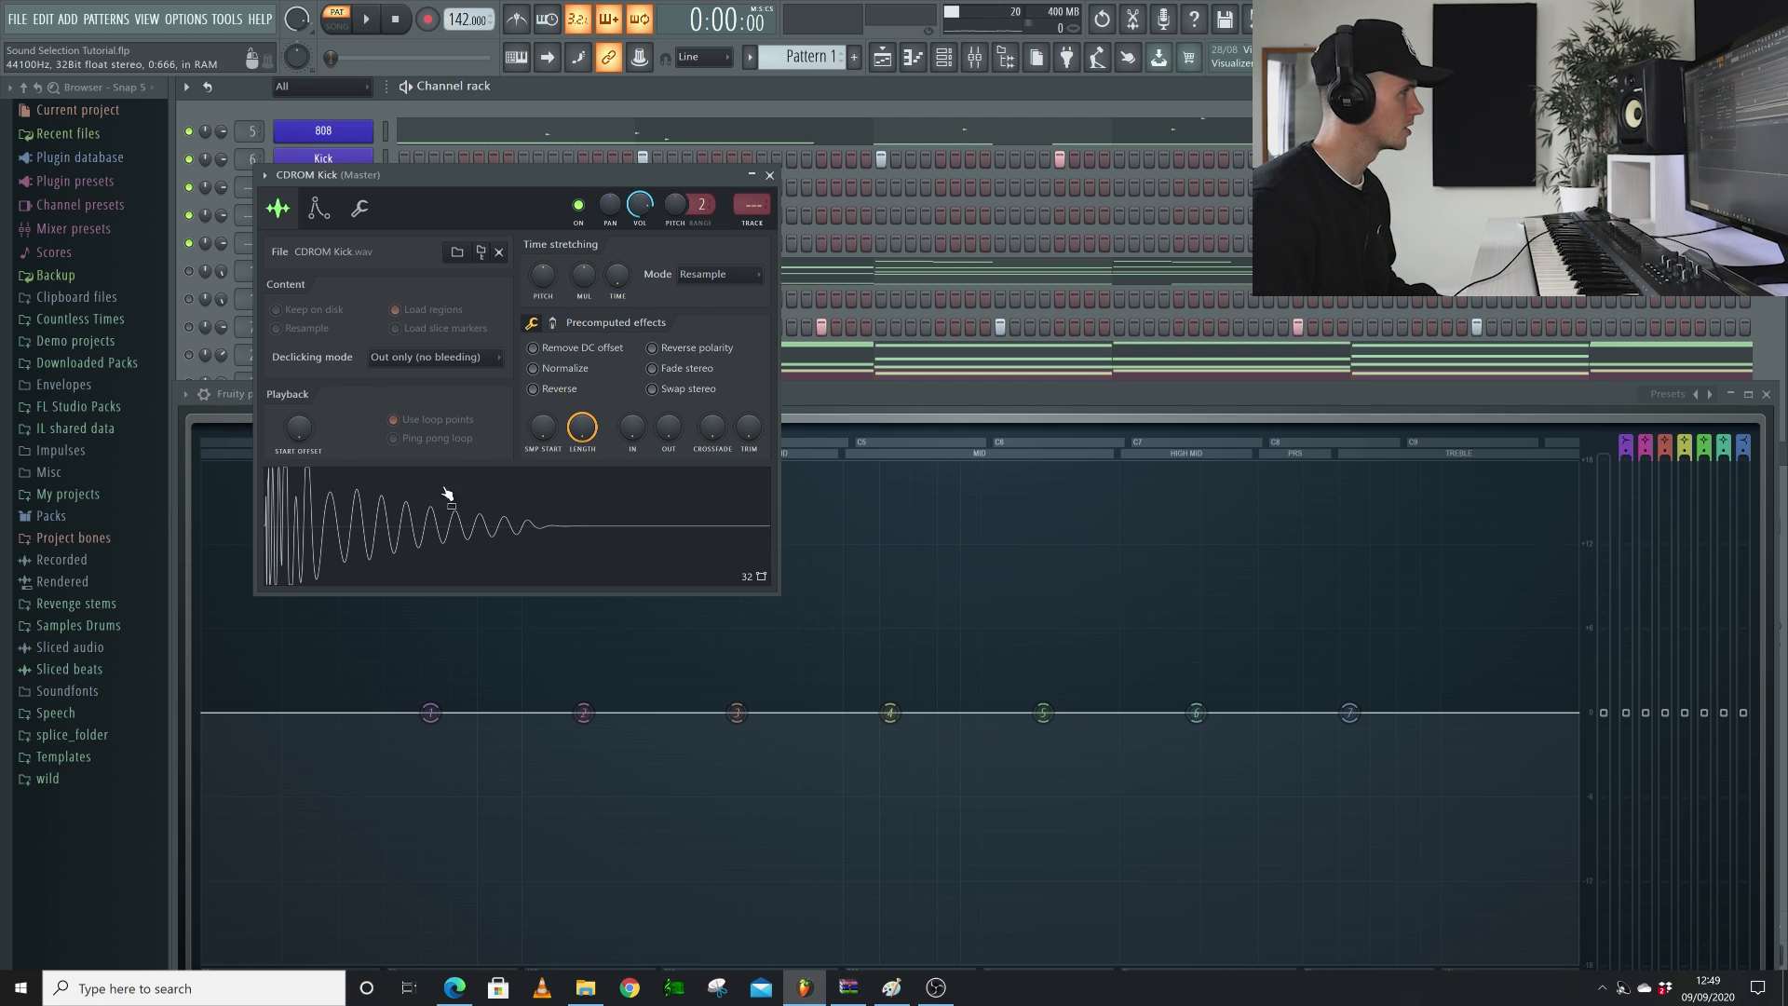
Audition the CDROM Kick sample several times from its waveform while watching its spectrum on the master EQ
{"action": "left_click", "coordinate": [412, 520]}
{"action": "left_click", "coordinate": [412, 520]}
{"action": "left_click", "coordinate": [412, 519]}
{"action": "left_click", "coordinate": [421, 542]}
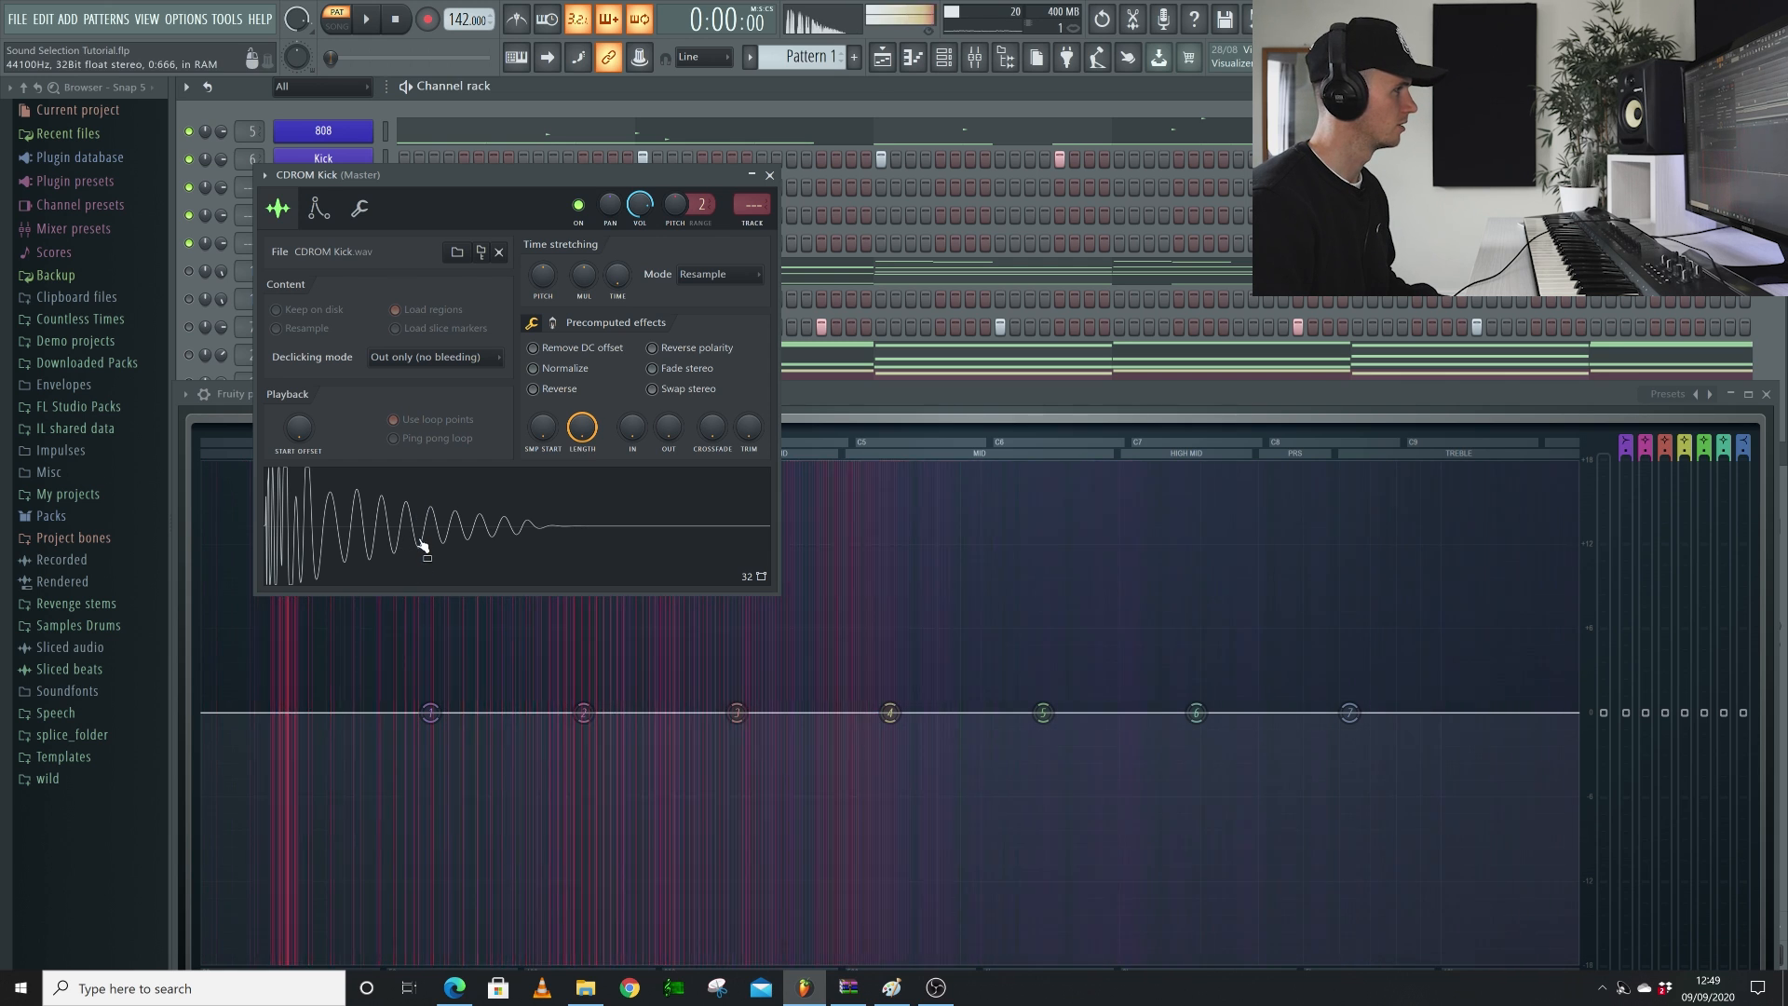
{"action": "left_click", "coordinate": [424, 547]}
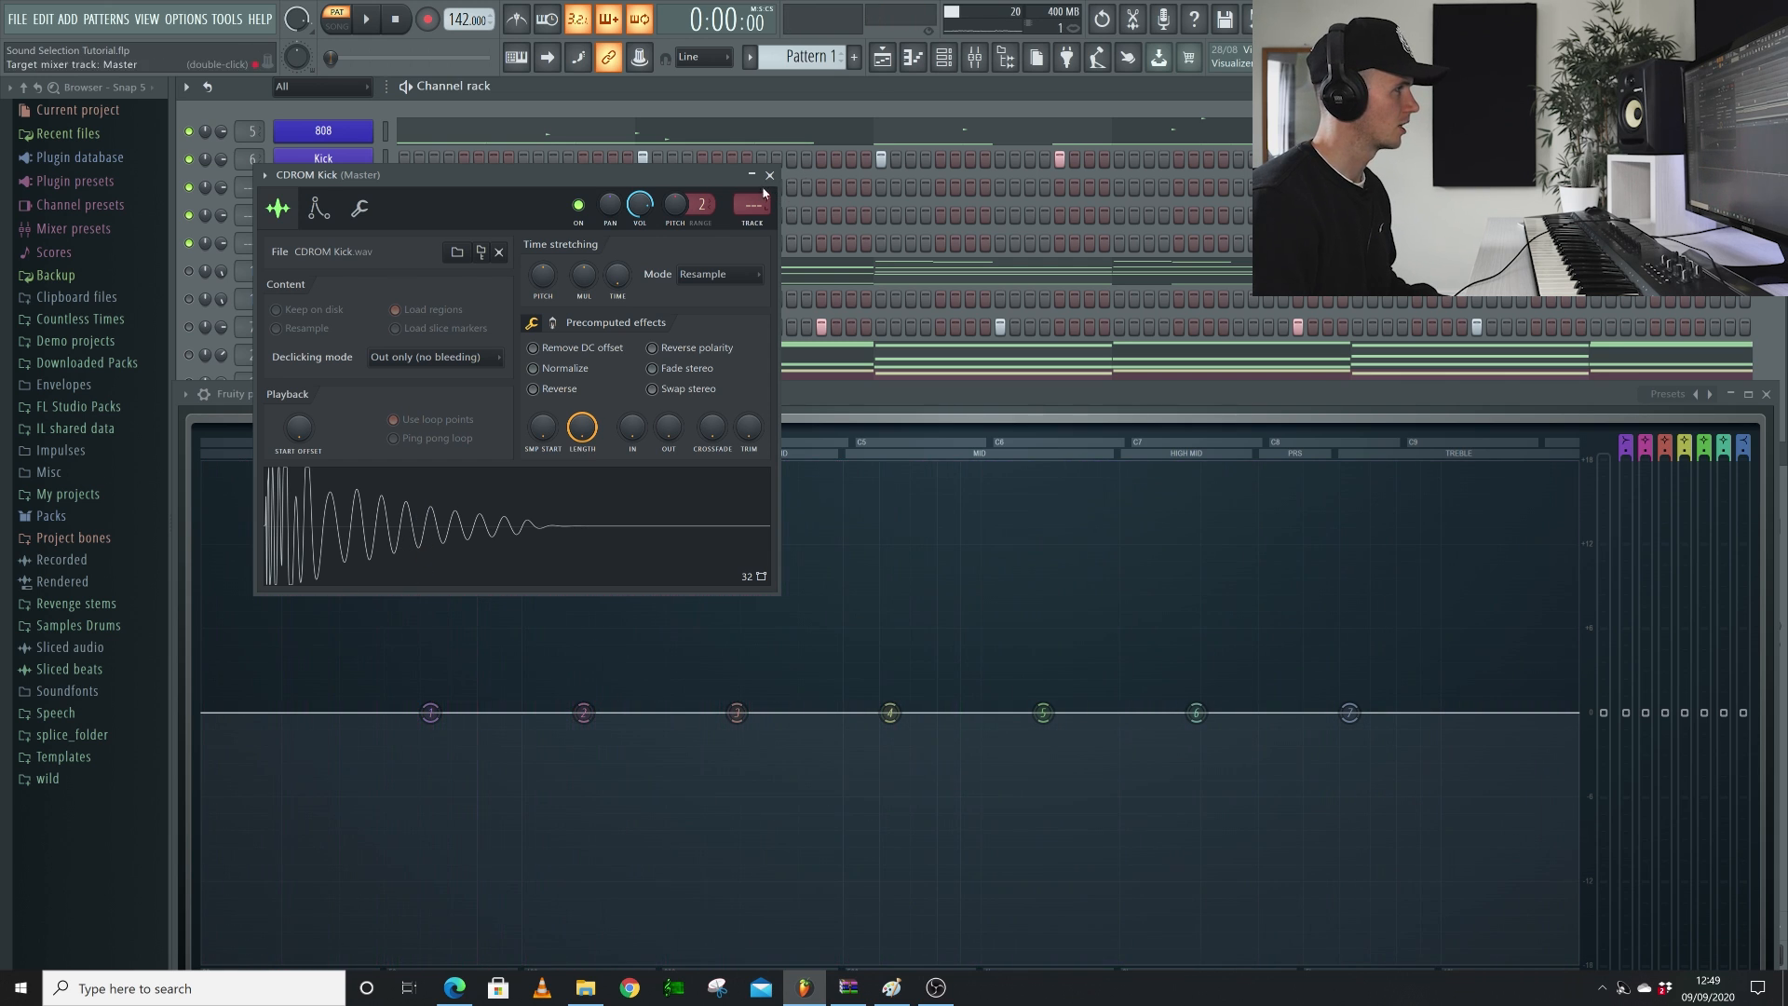
Audition the CDROM Kick sample twice more from its waveform and close its channel settings
{"action": "left_click", "coordinate": [521, 552]}
{"action": "left_click", "coordinate": [520, 551]}
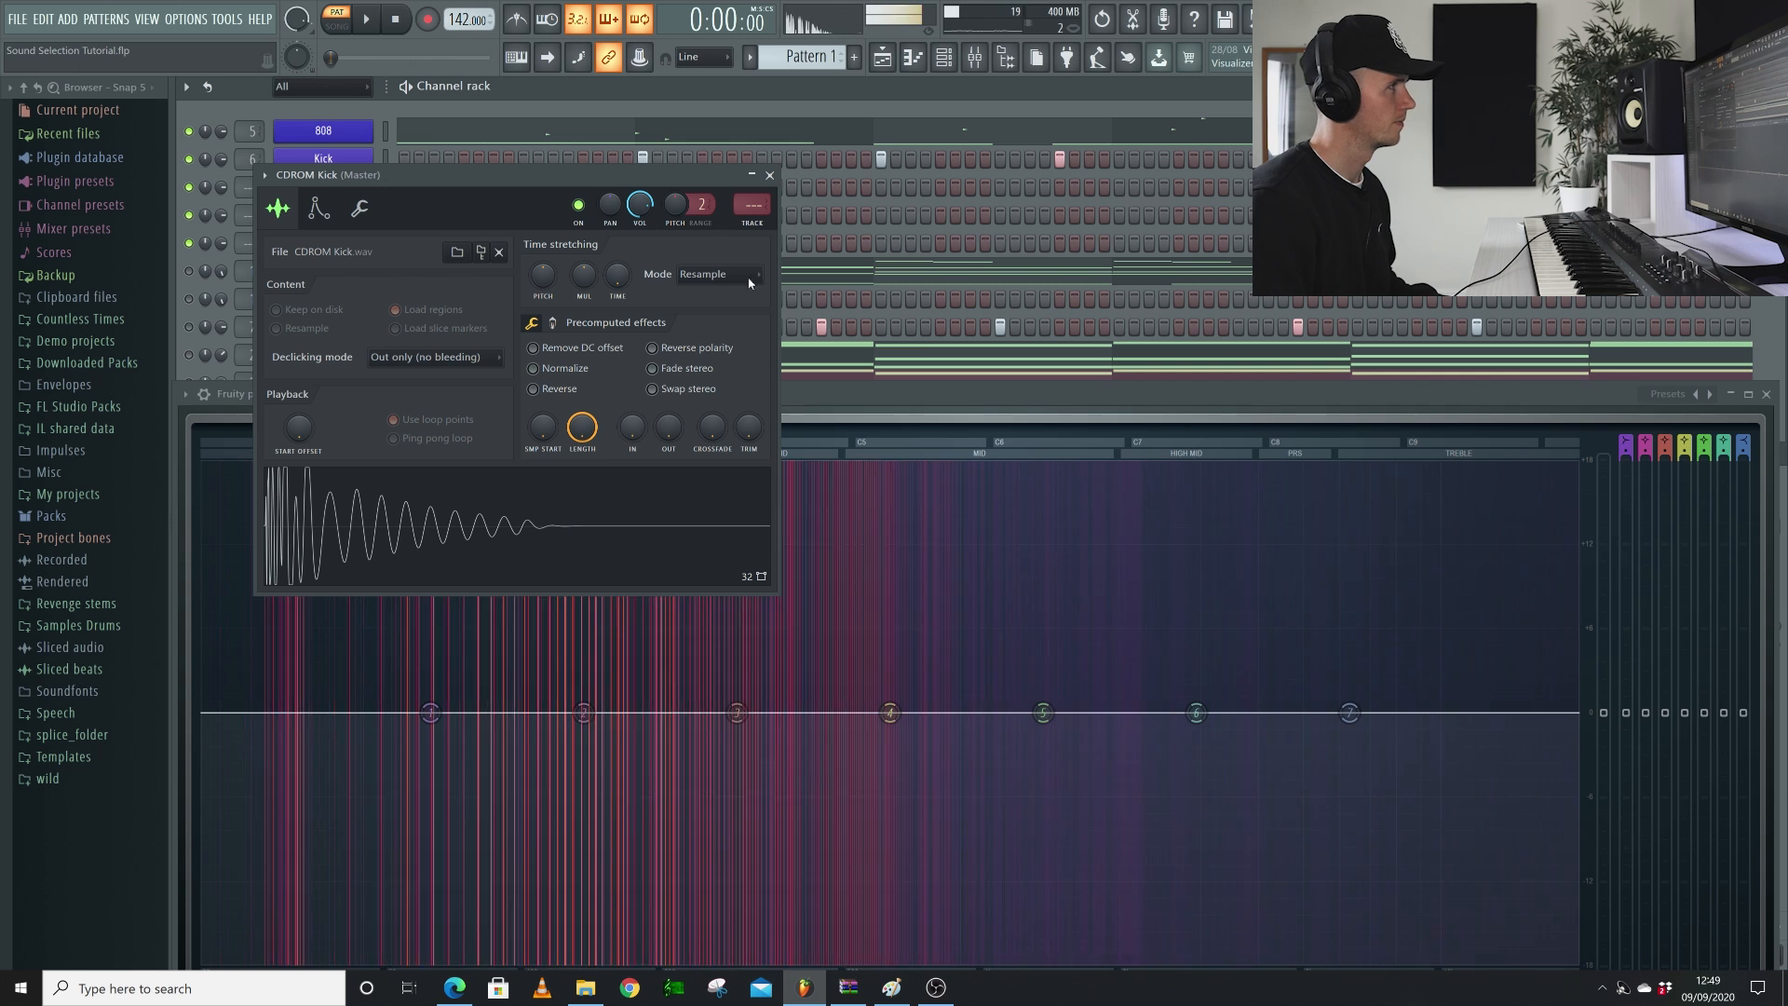
{"action": "left_click", "coordinate": [769, 175]}
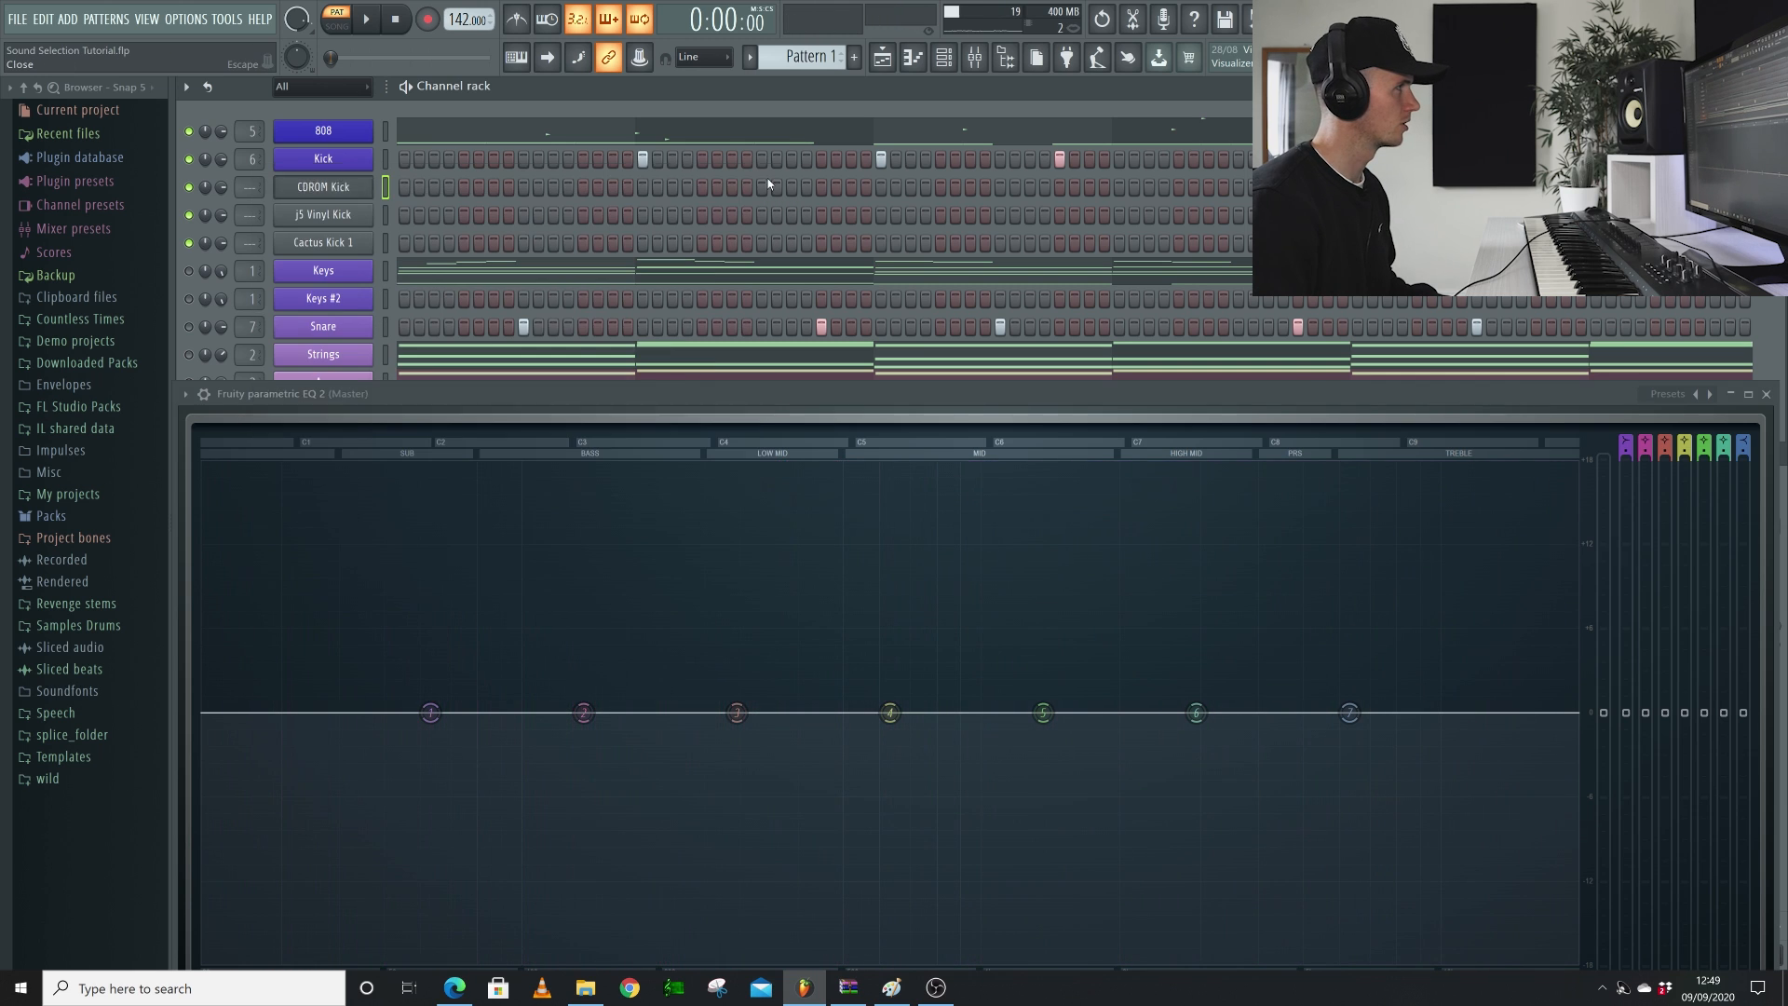
Place a CDROM Kick hit on the first step of the pattern and play it twice together with the 808
{"action": "left_click", "coordinate": [405, 189]}
{"action": "key", "text": "space"}
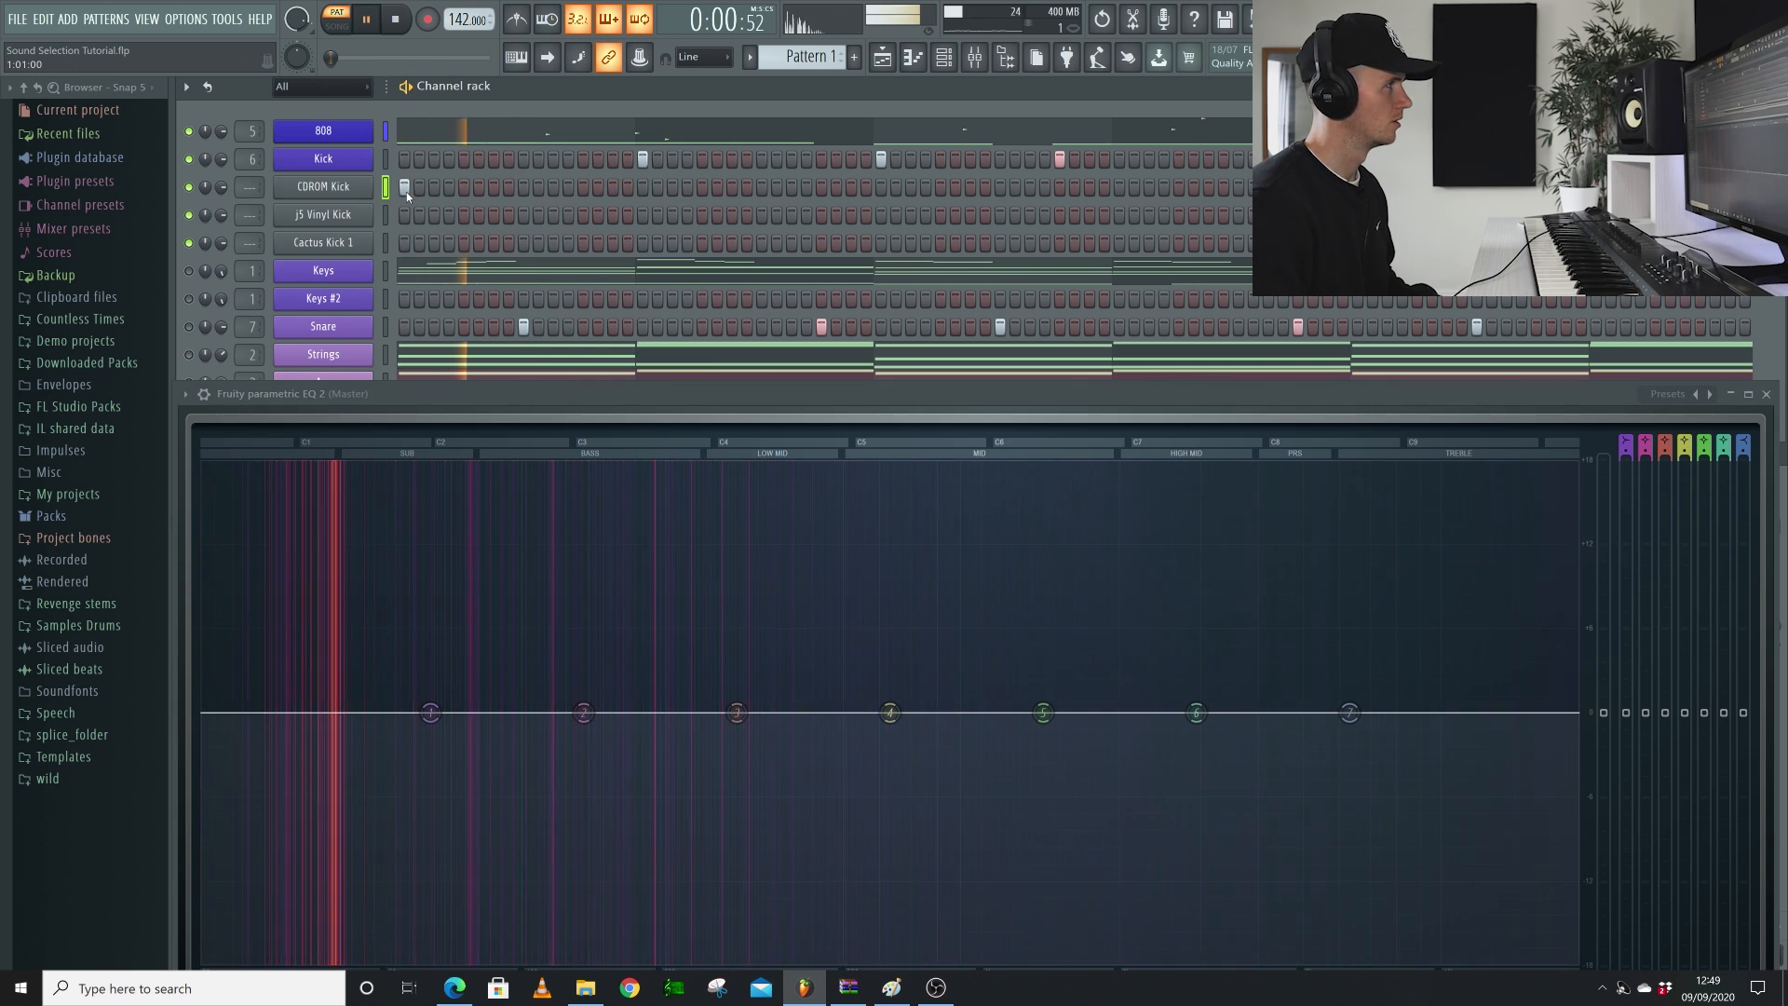
{"action": "key", "text": "space"}
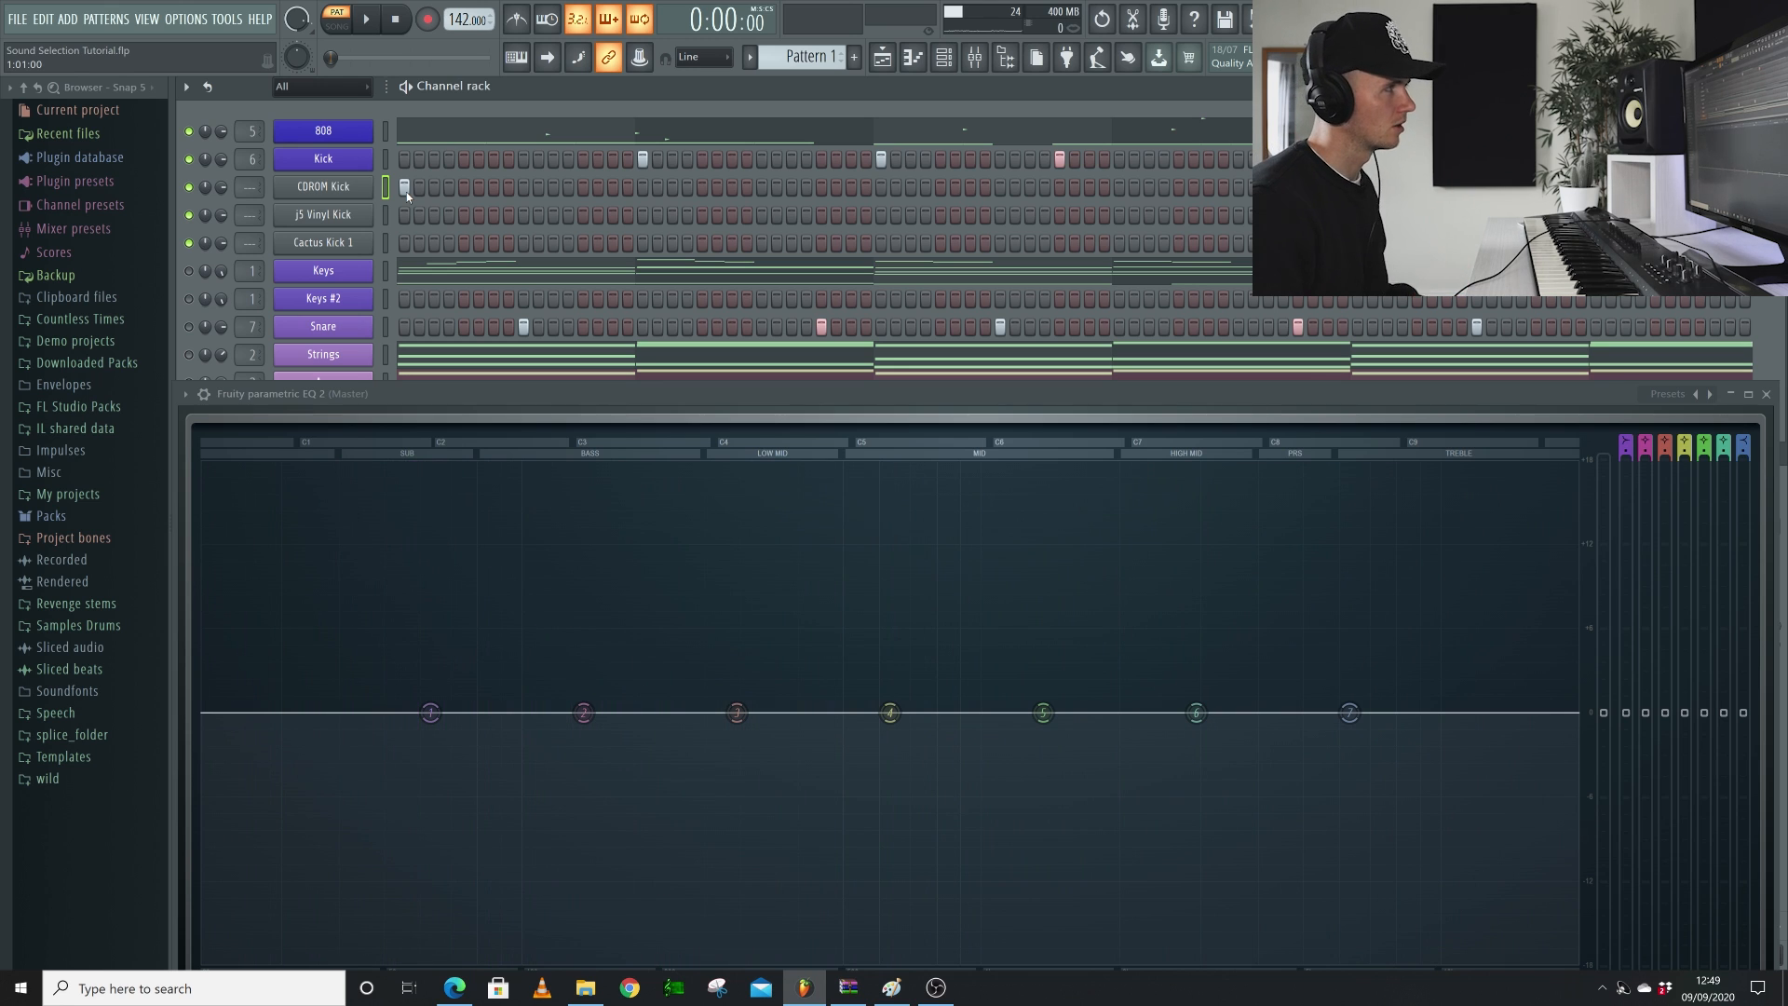
{"action": "key", "text": "space"}
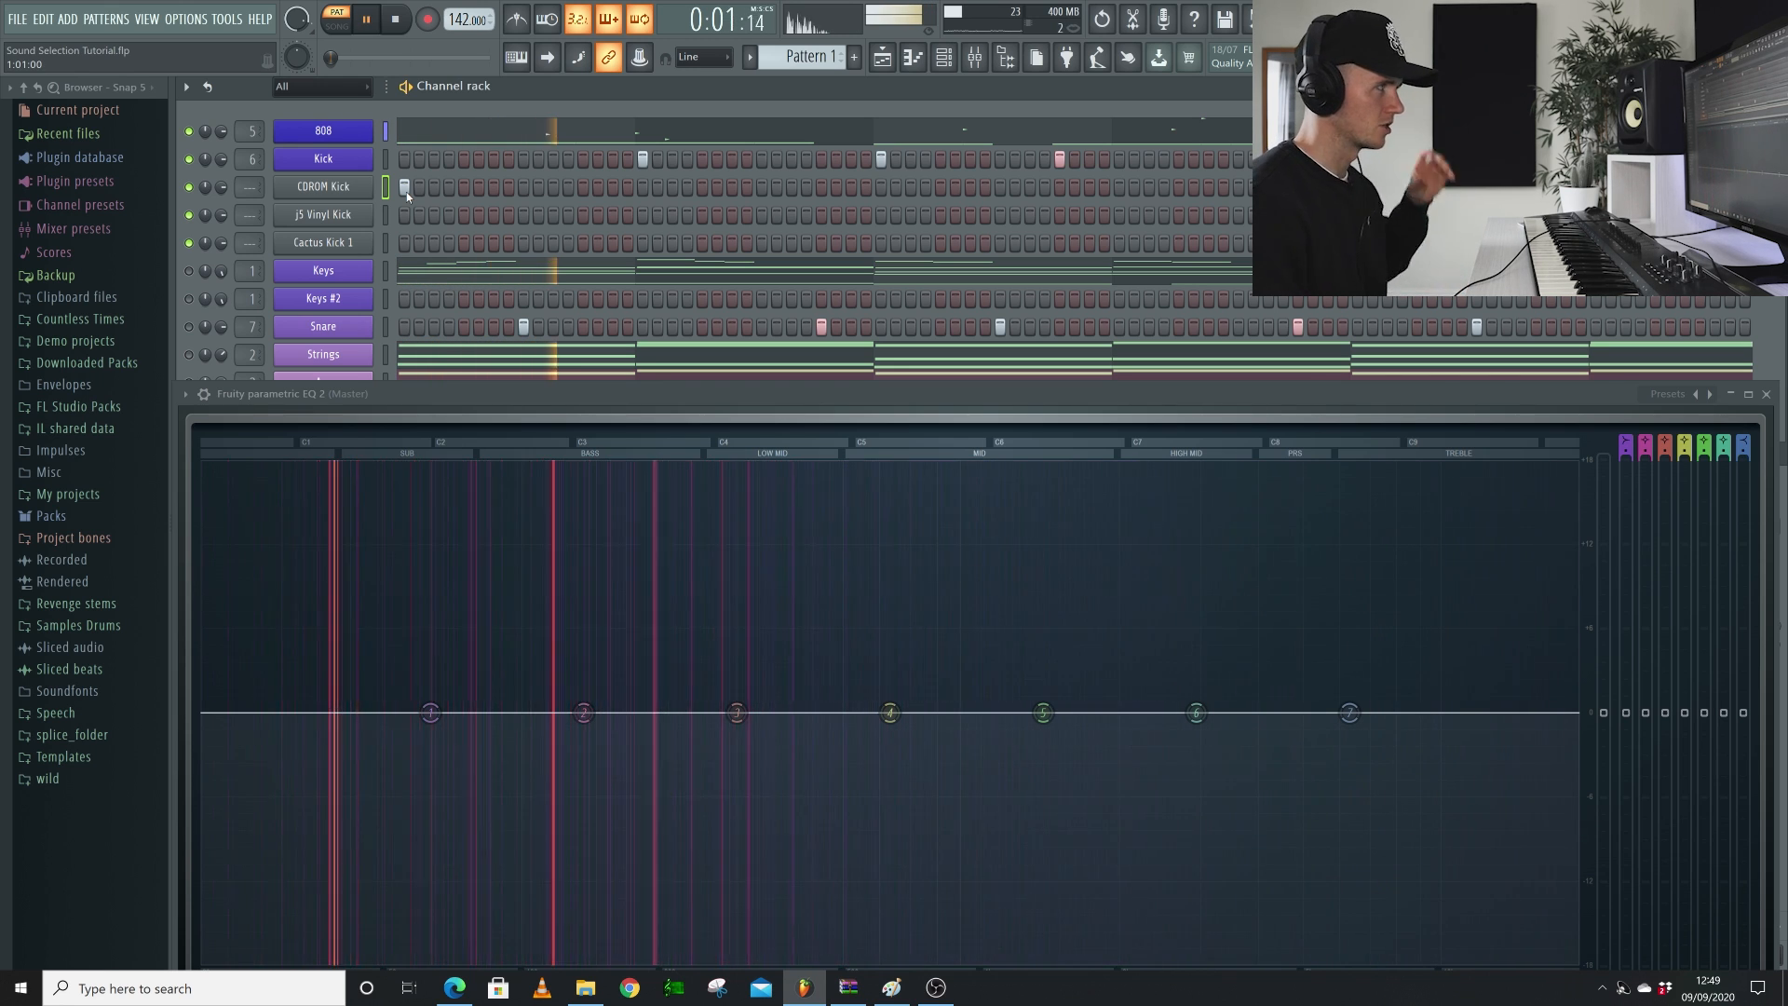
{"action": "key", "text": "space"}
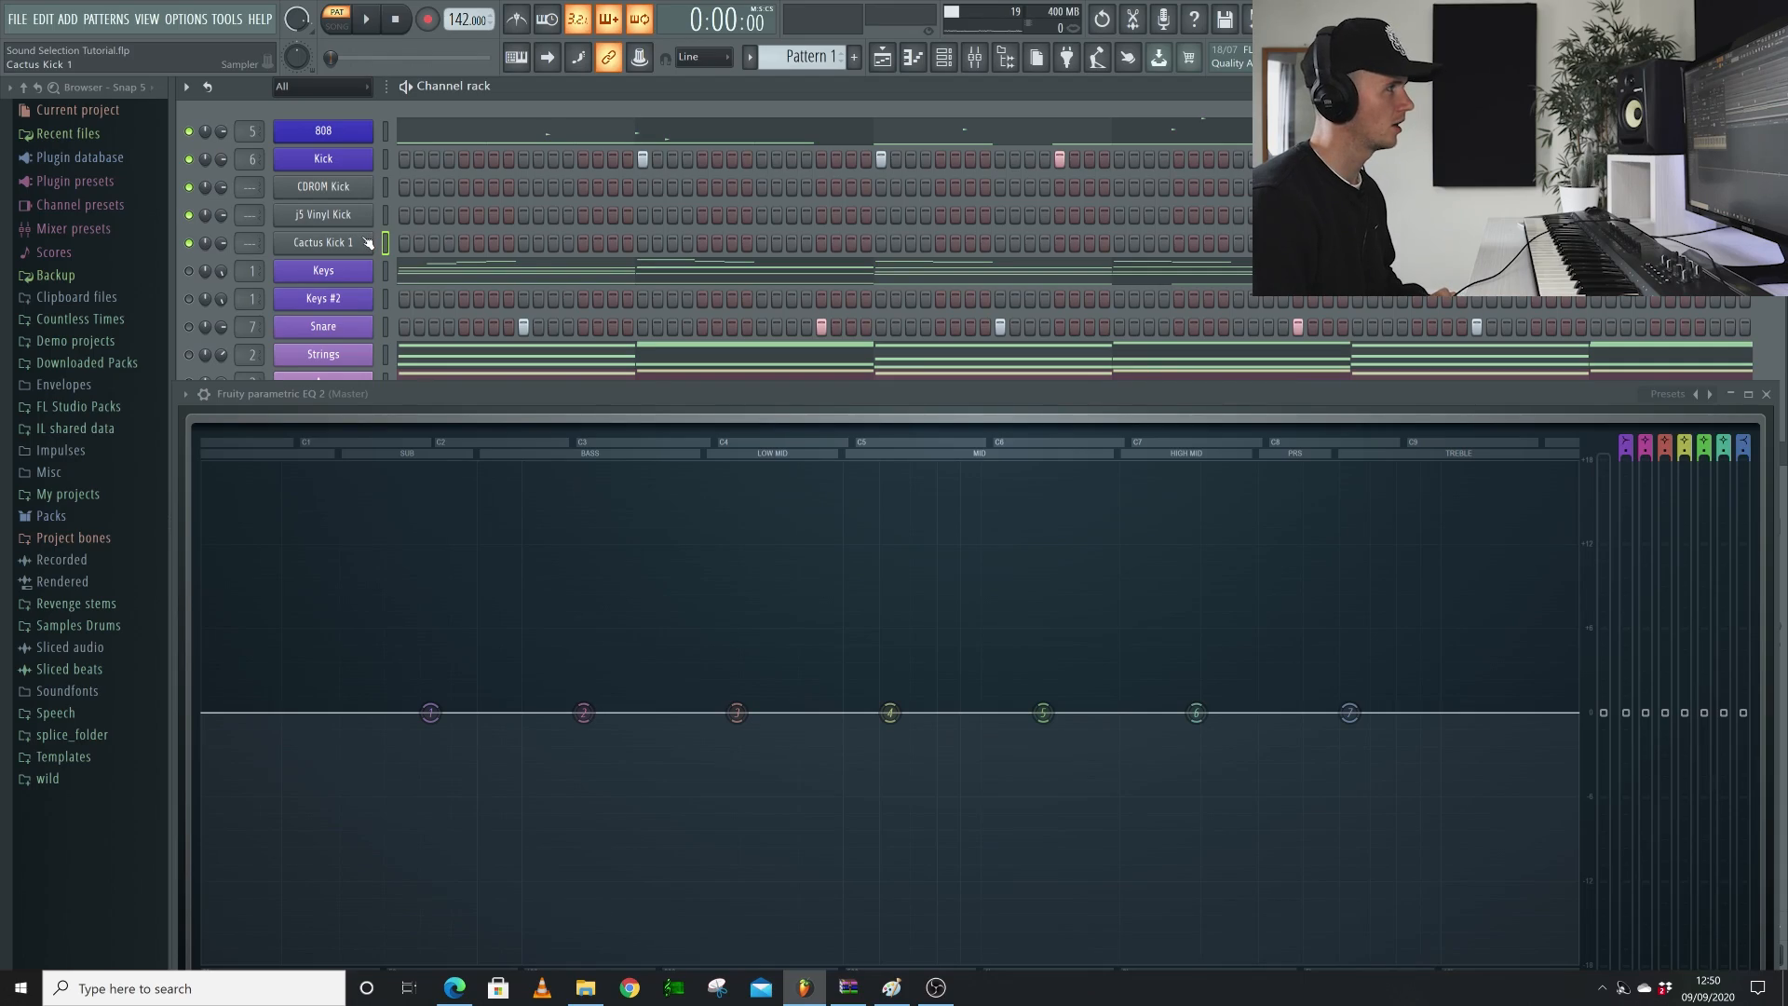
Open the Cactus Kick 1 sample, audition it repeatedly from its waveform, and close its channel settings
{"action": "left_click", "coordinate": [369, 242]}
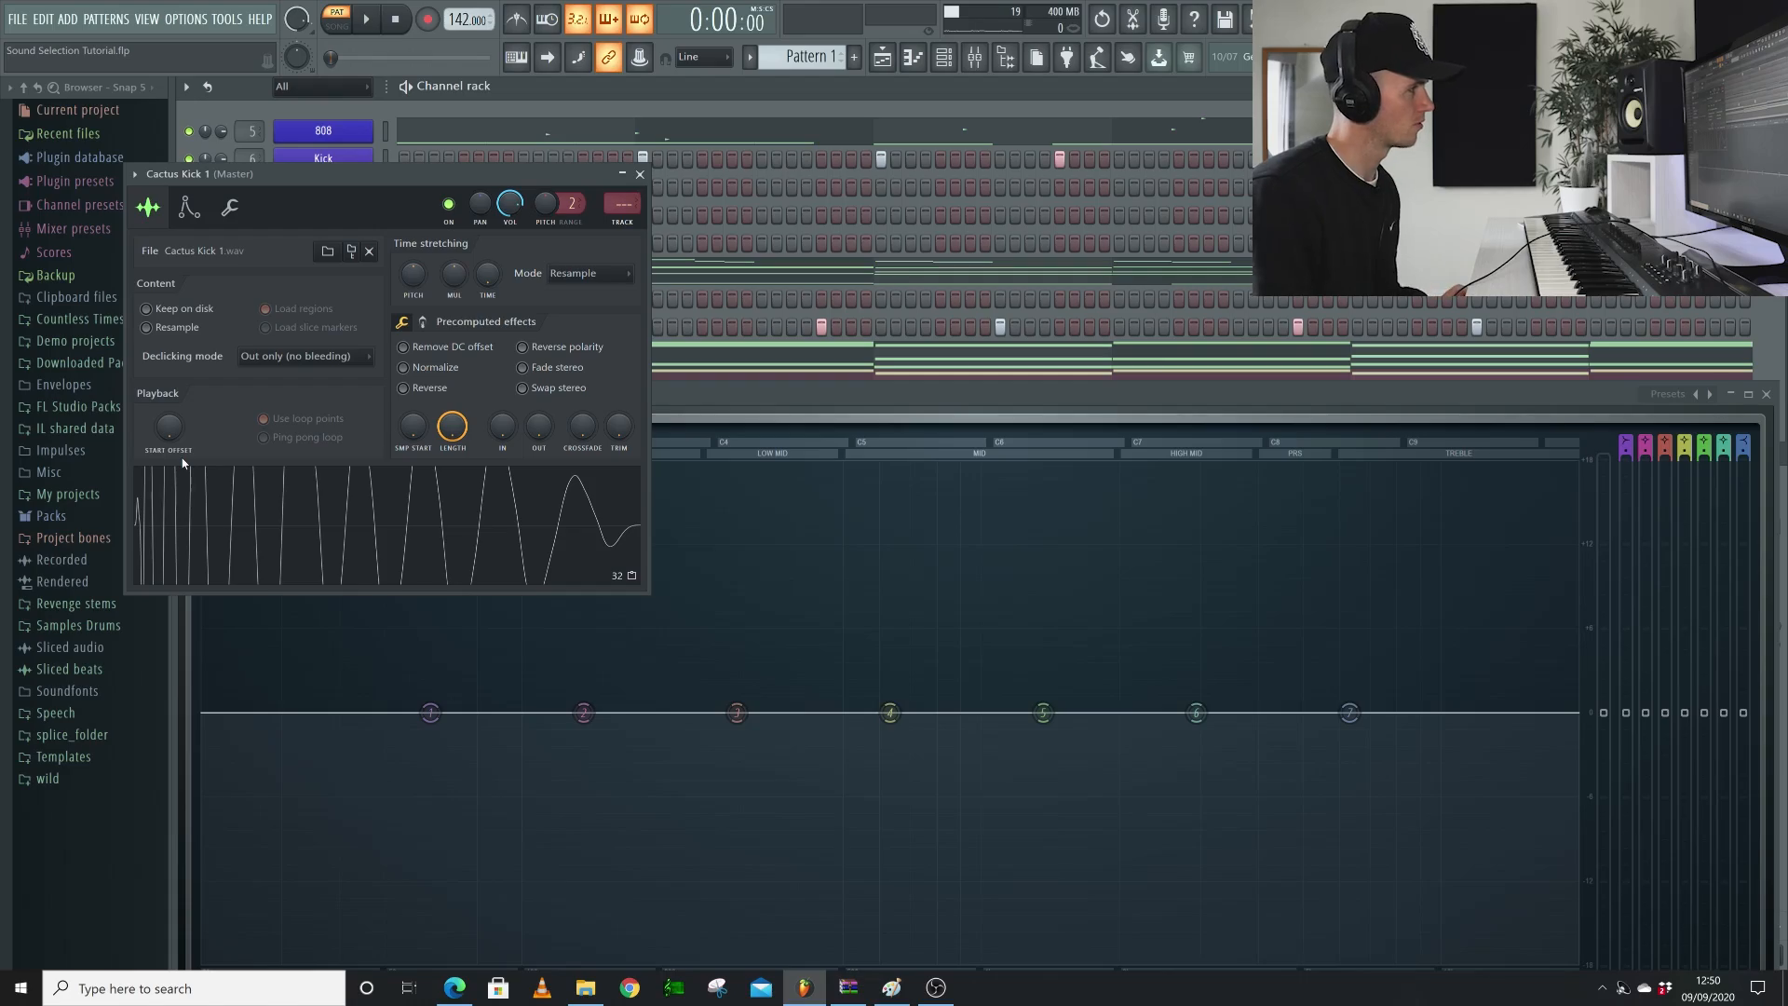
{"action": "left_click", "coordinate": [312, 545]}
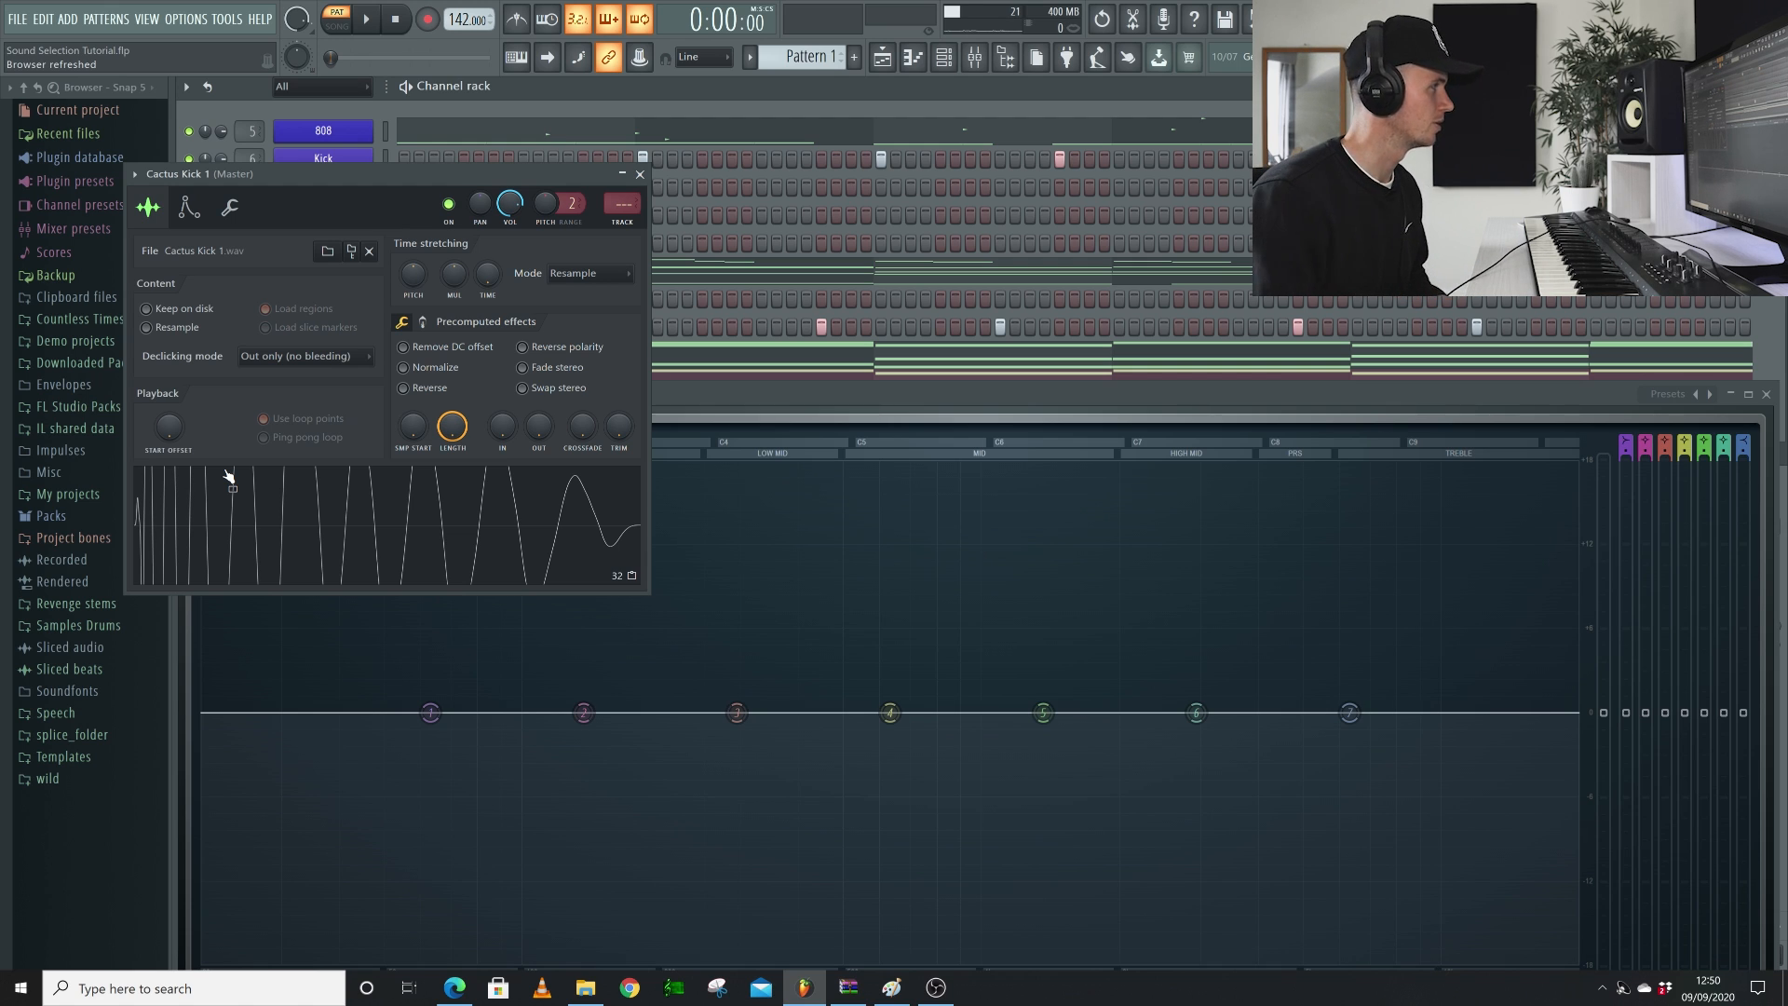
{"action": "left_click", "coordinate": [227, 476]}
{"action": "left_click", "coordinate": [226, 475]}
{"action": "left_click", "coordinate": [226, 476]}
{"action": "left_click", "coordinate": [226, 477]}
{"action": "left_click", "coordinate": [226, 477]}
{"action": "left_click", "coordinate": [226, 478]}
{"action": "left_click", "coordinate": [459, 522]}
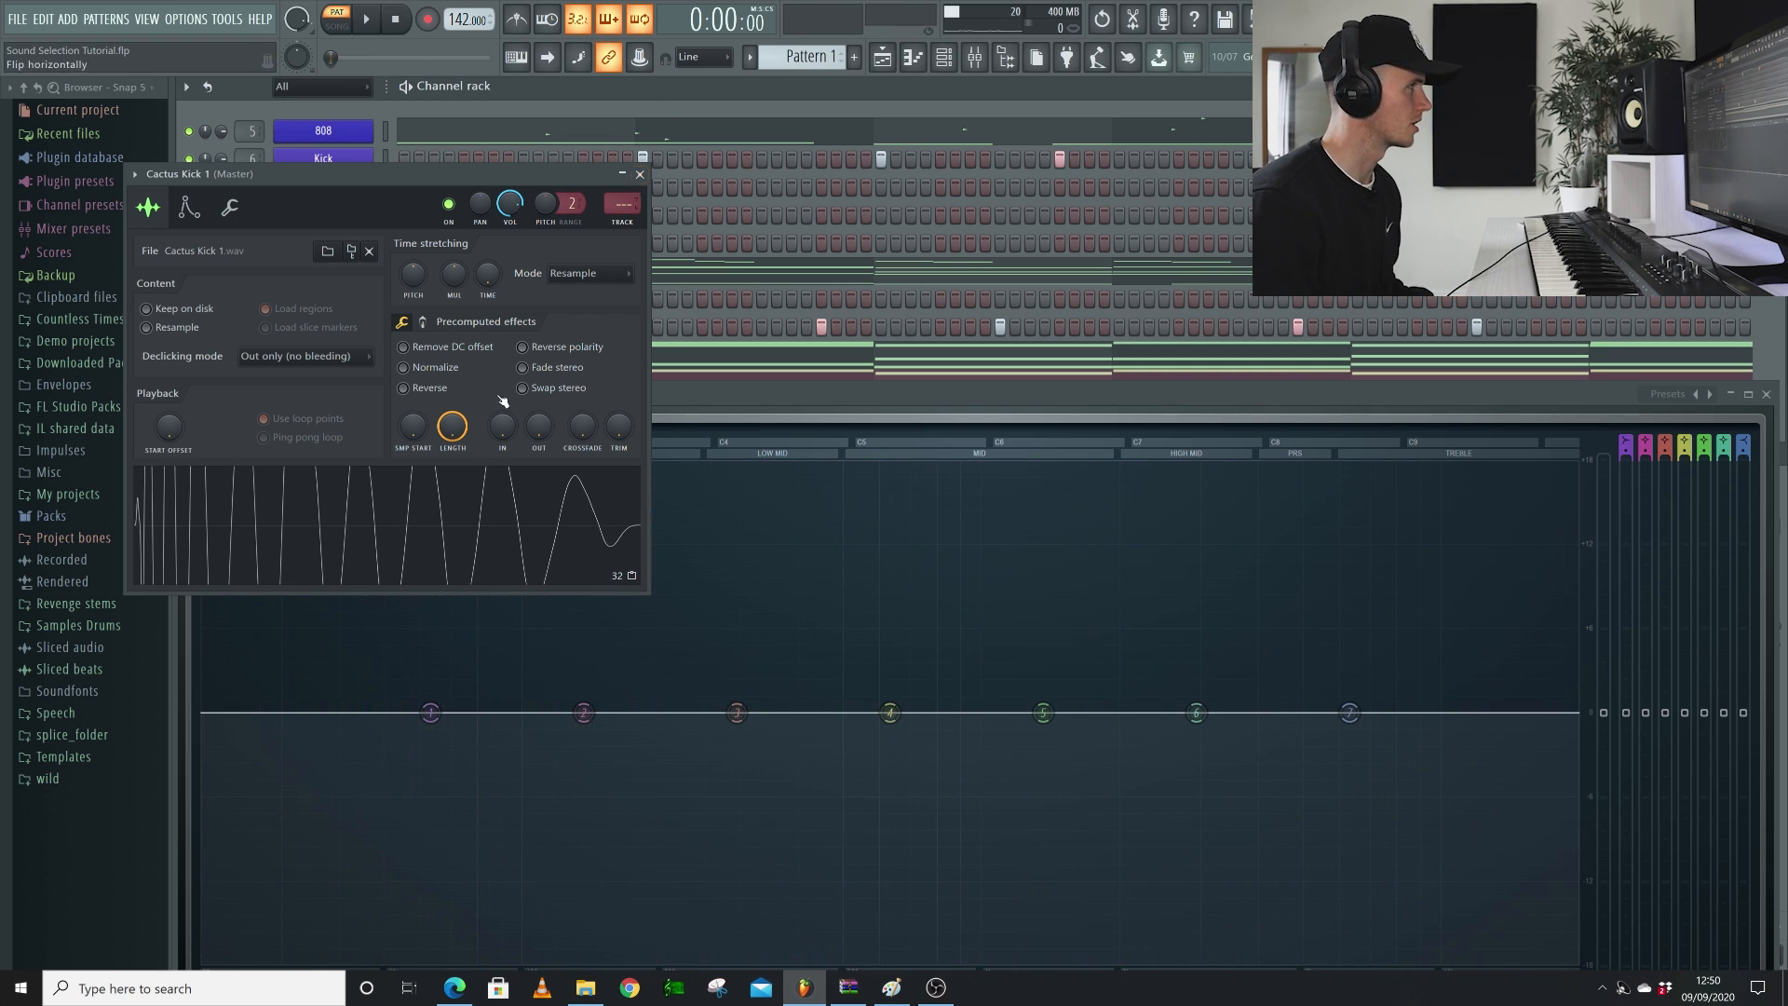
{"action": "left_click", "coordinate": [640, 176]}
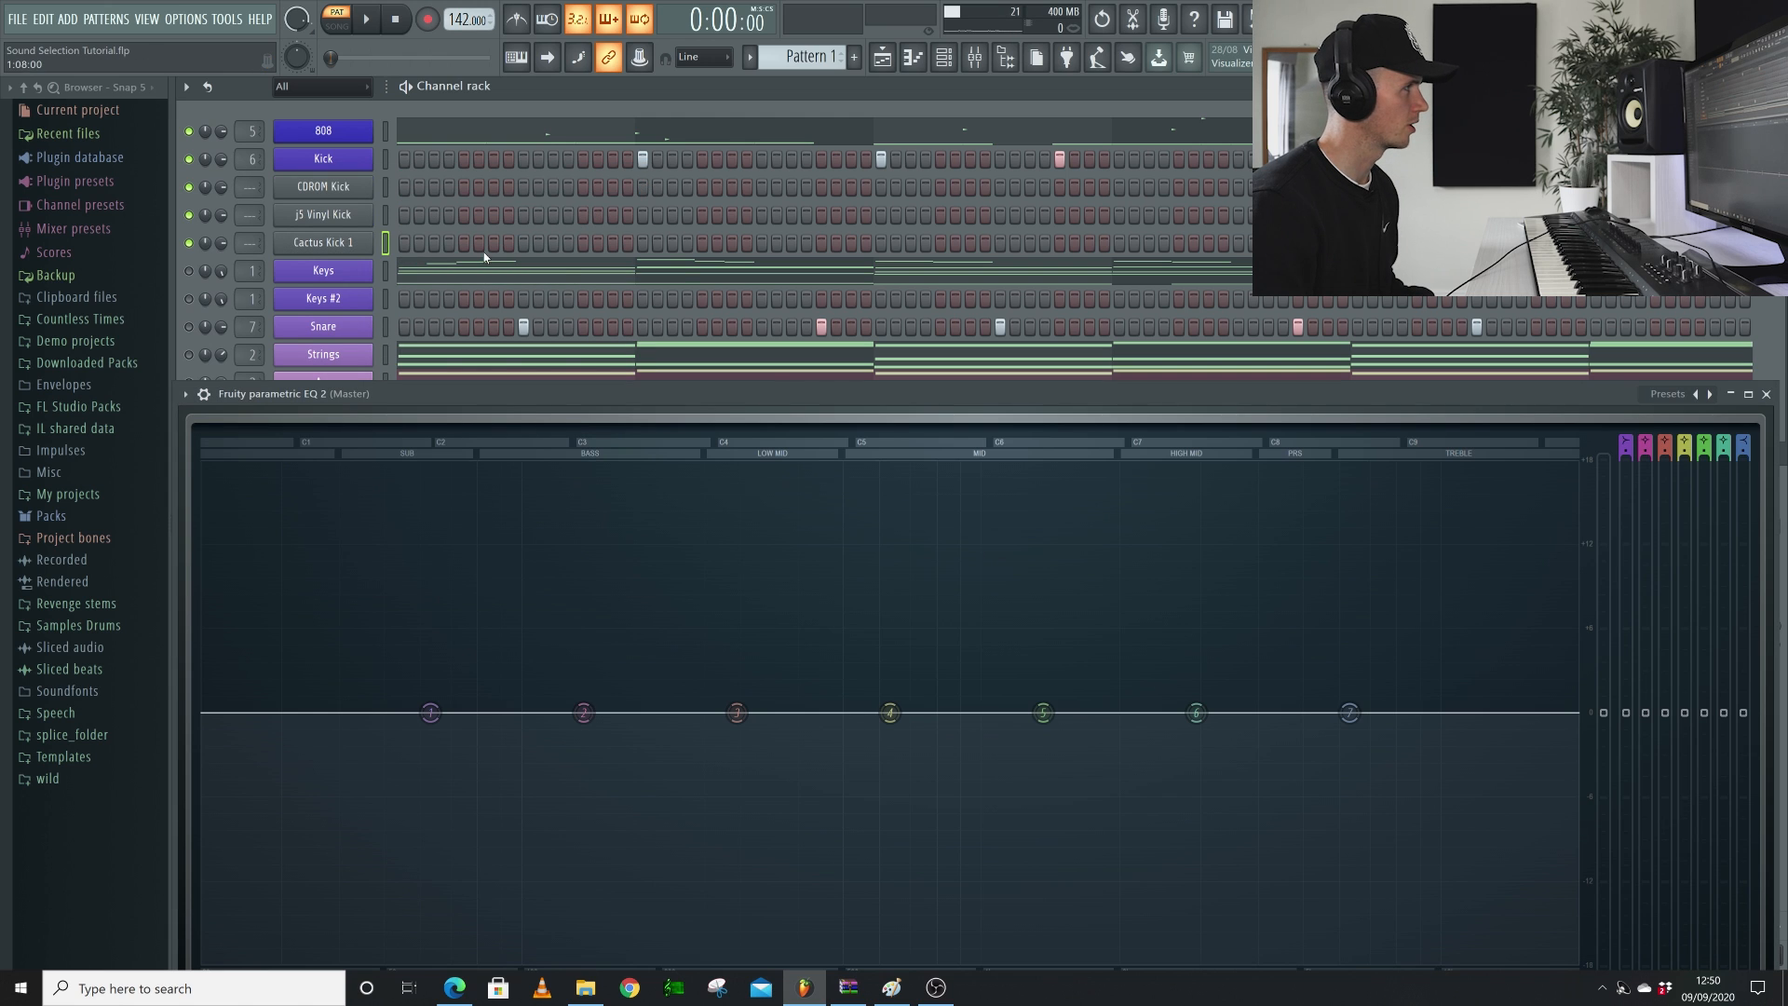
Play the Kick together with the 808 while watching the master EQ, stop playback and close the Kick's settings
{"action": "key", "text": "space"}
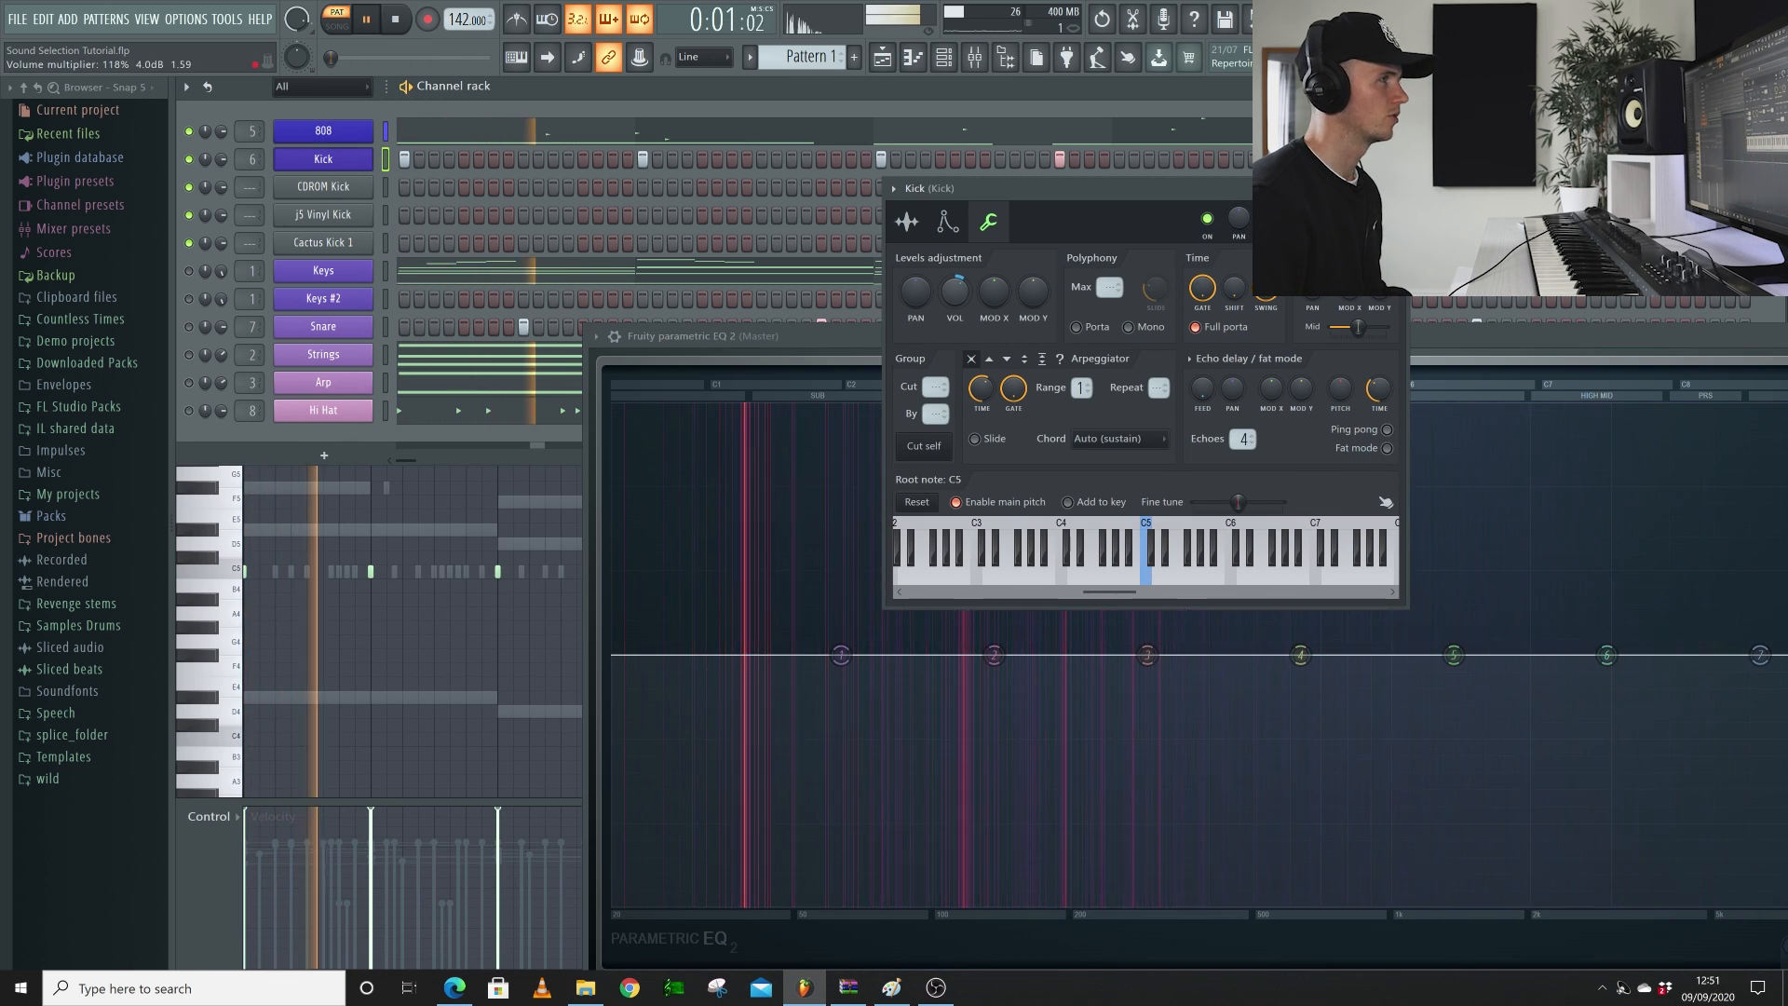
{"action": "key", "text": "space"}
{"action": "key", "text": "Escape"}
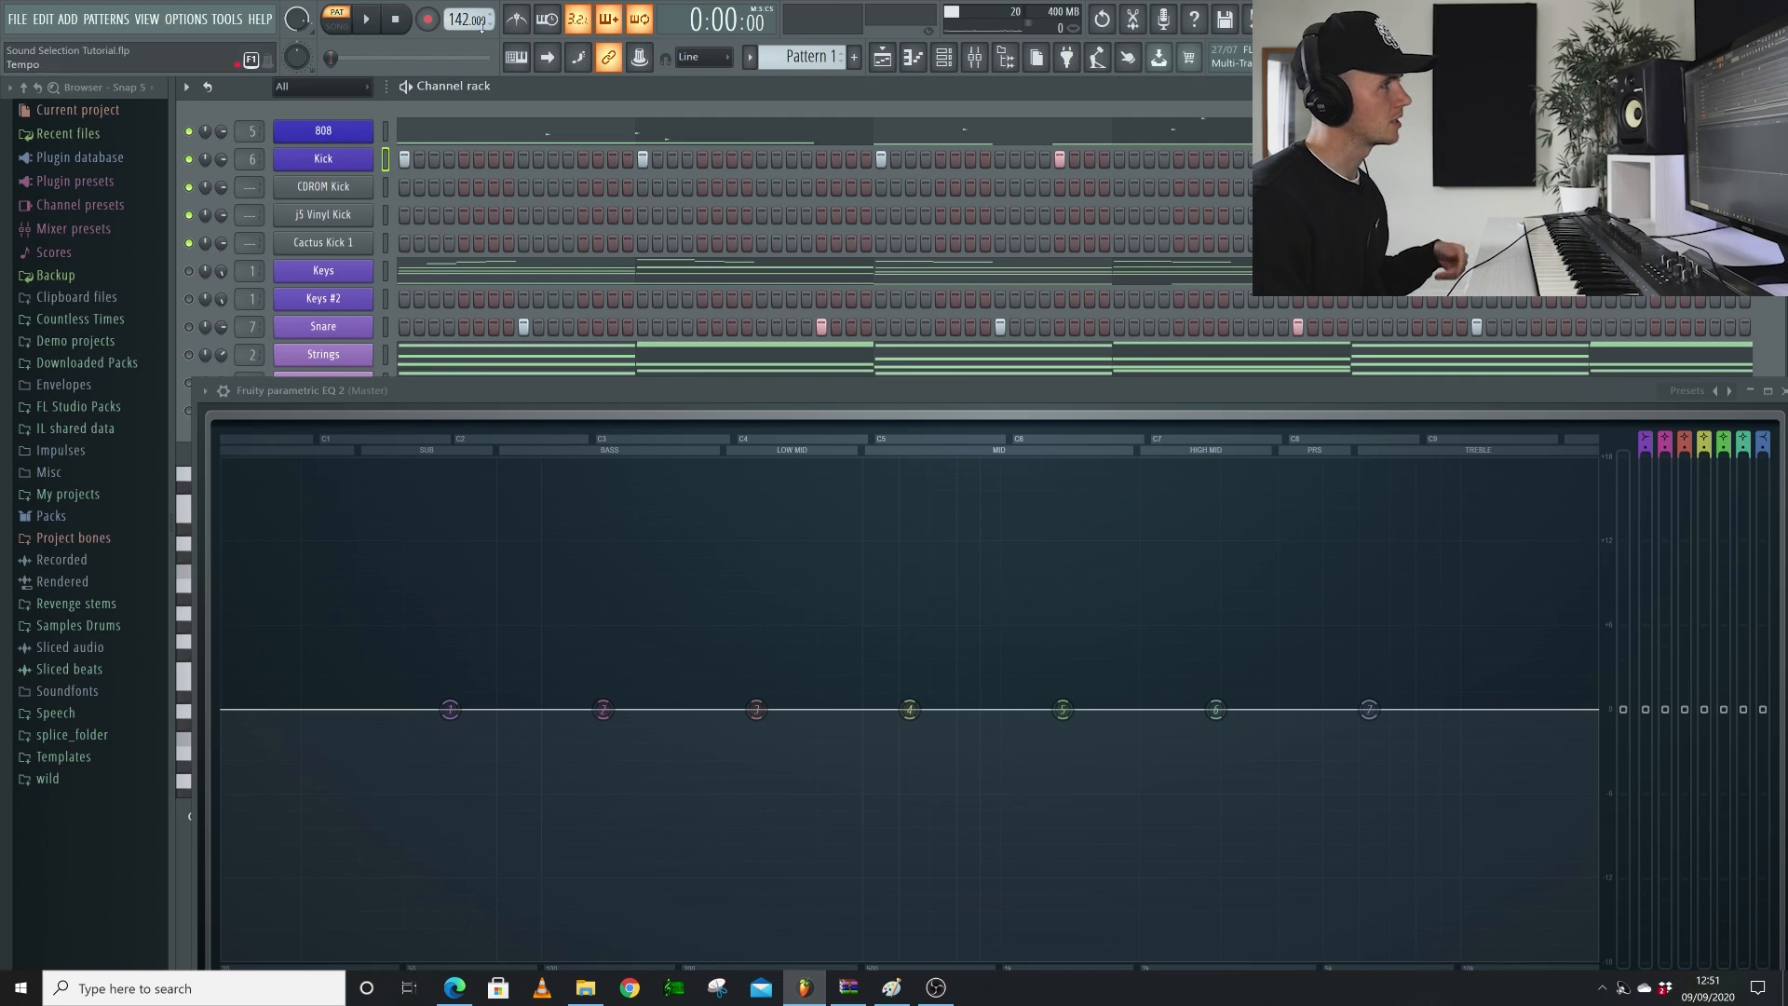
{"action": "left_click", "coordinate": [315, 167]}
{"action": "left_click", "coordinate": [914, 227]}
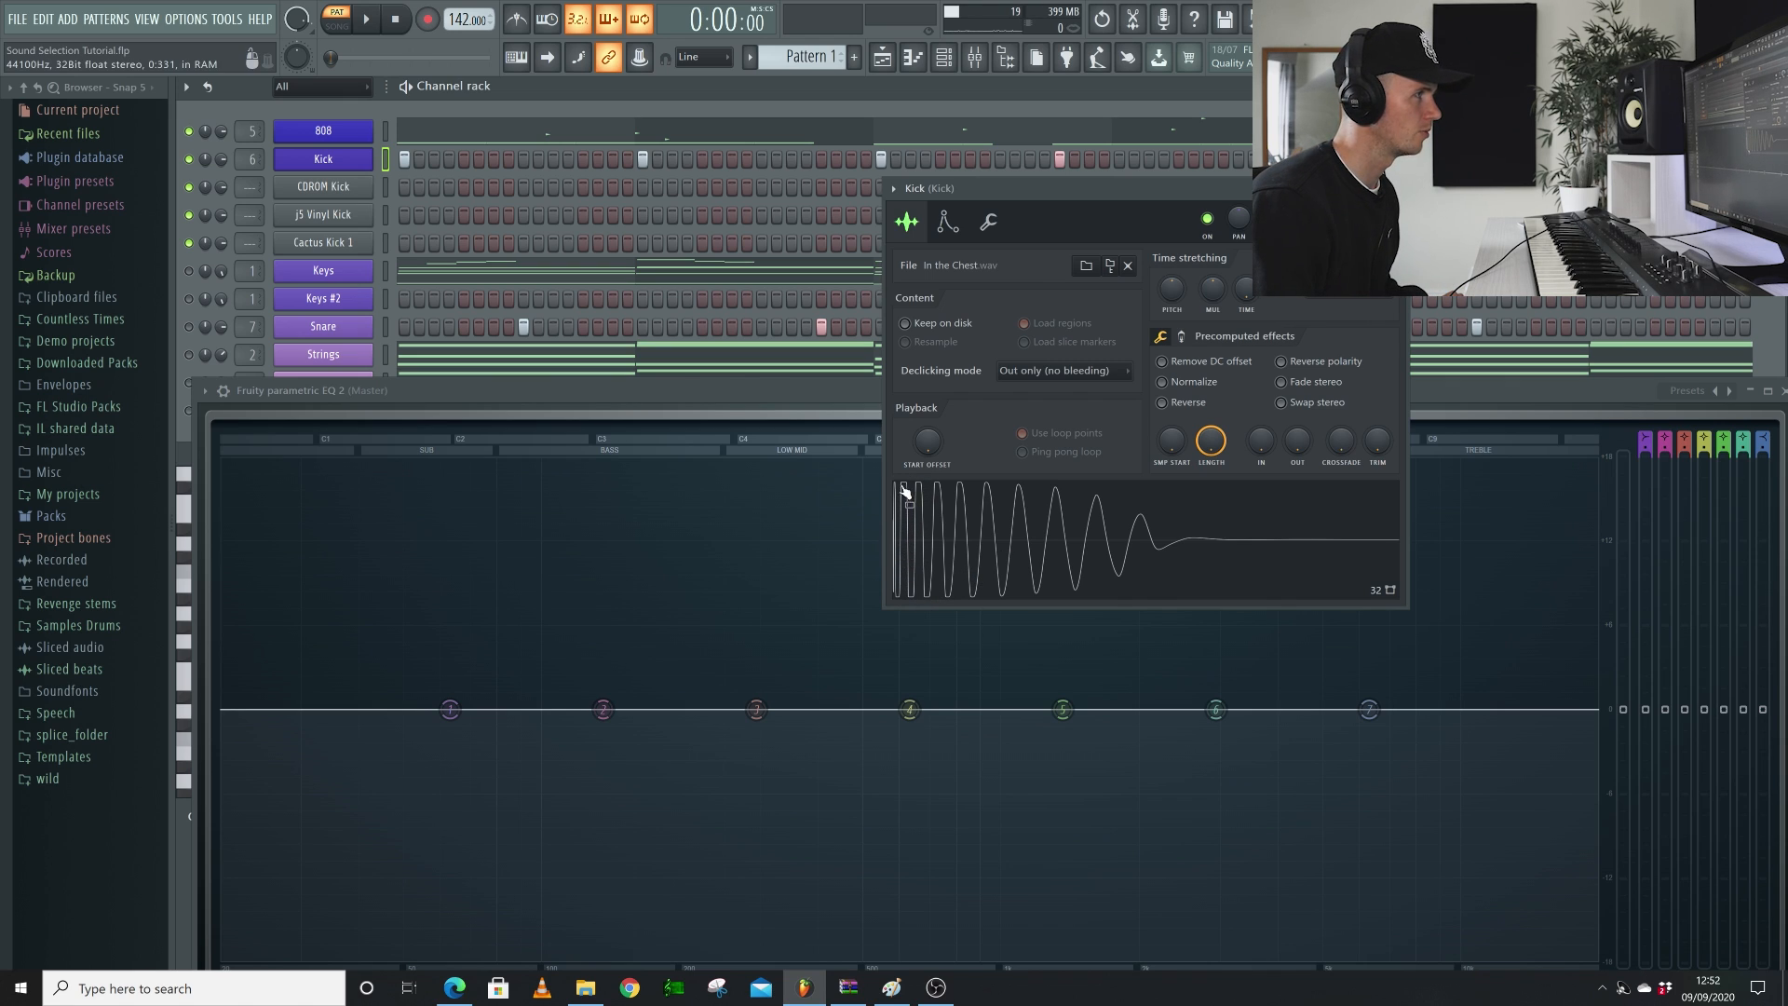
{"action": "left_click", "coordinate": [341, 131]}
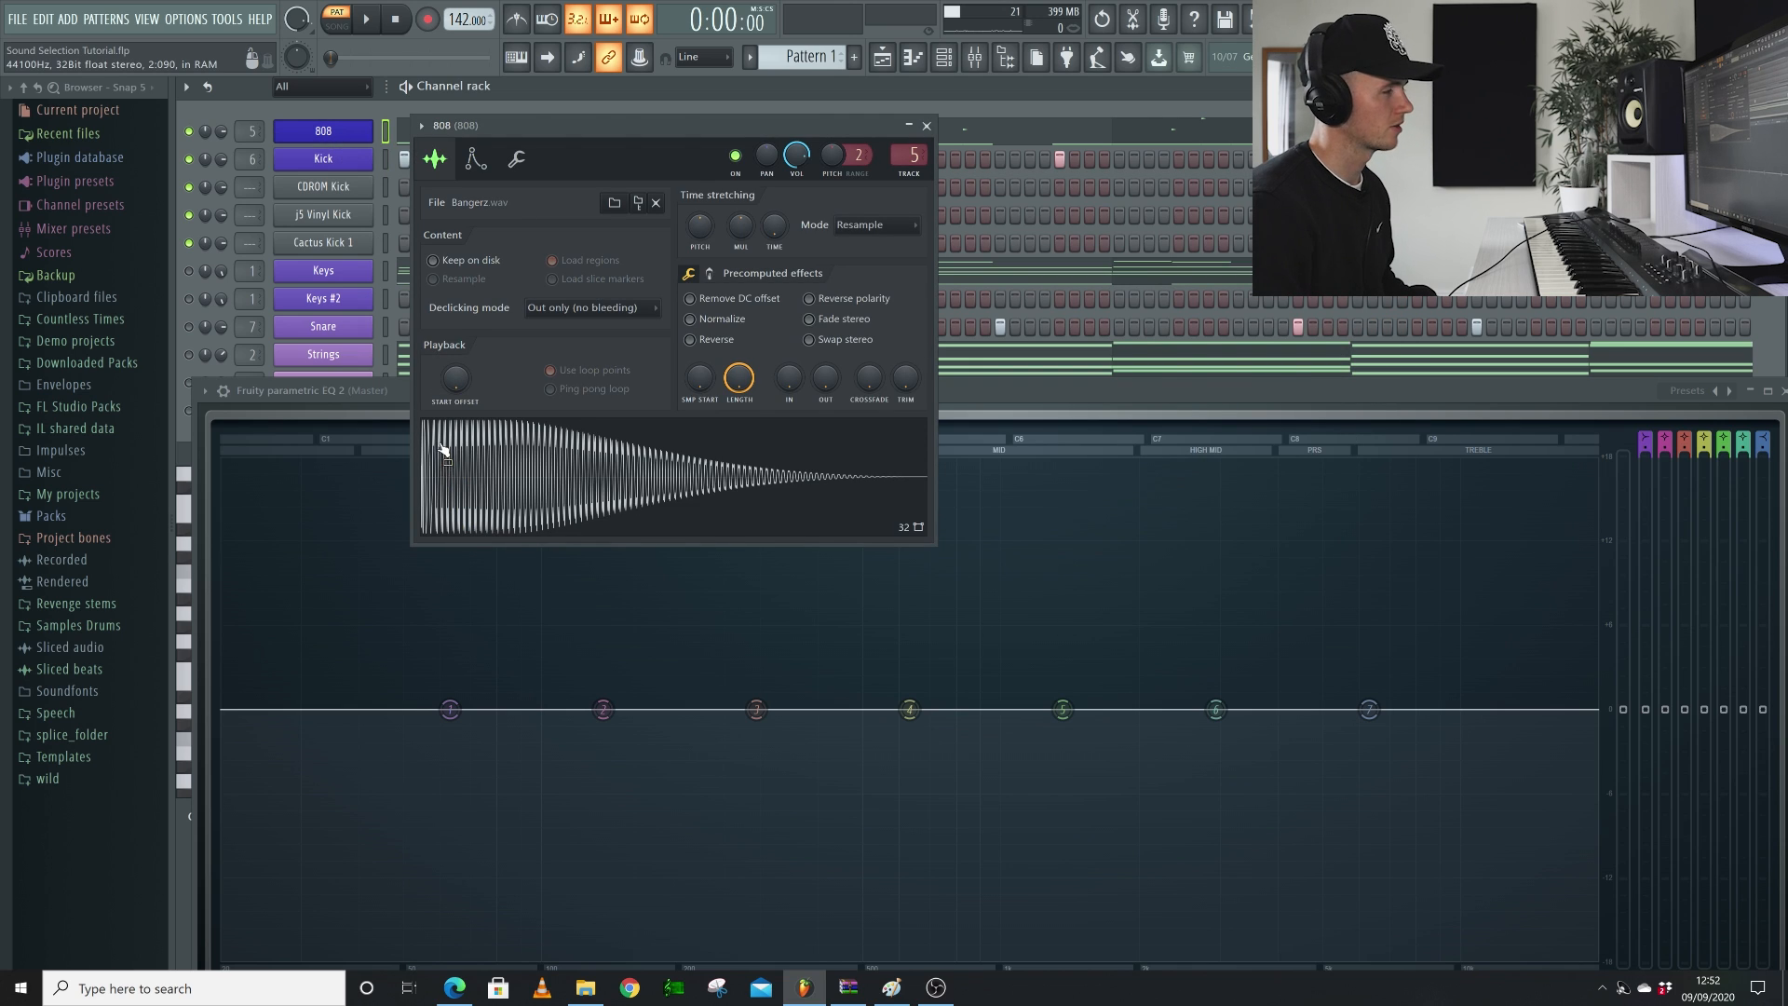
{"action": "left_click", "coordinate": [926, 126]}
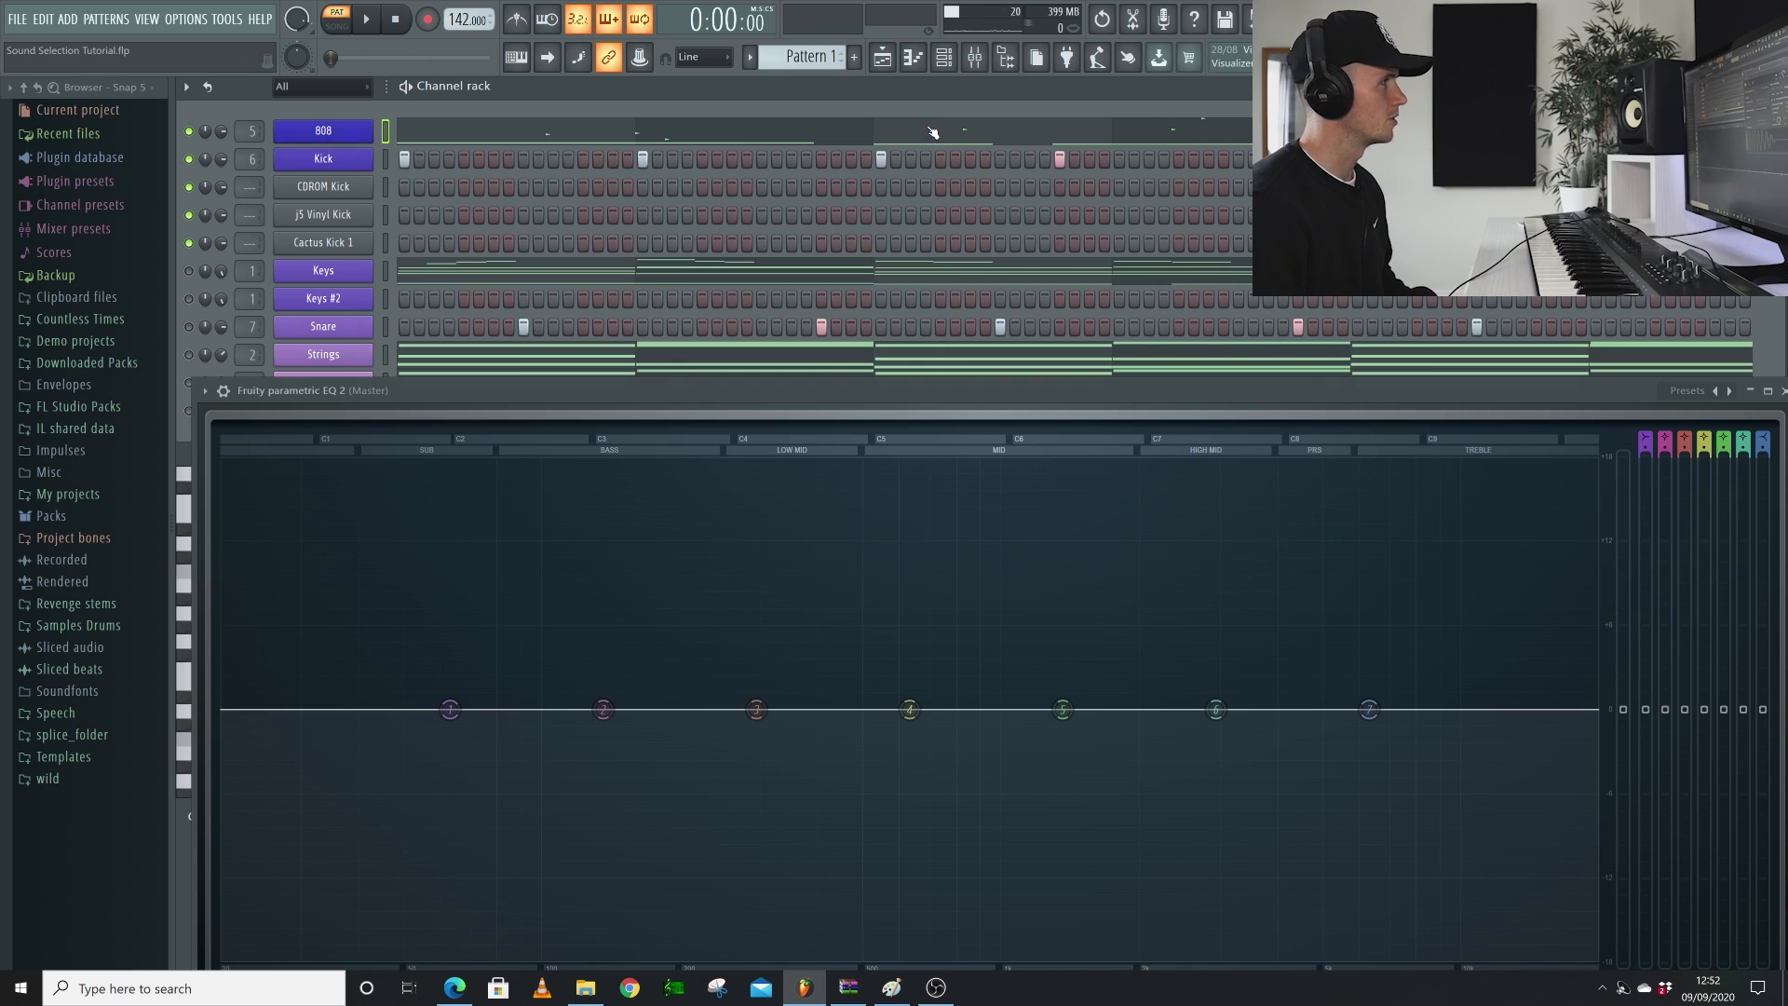
{"action": "left_click", "coordinate": [333, 164]}
Place the In the Chest kick sample at the start of playlist Track 1 and duplicate the clip onto Track 2
{"action": "left_click_drag", "start_coordinate": [1111, 551], "coordinate": [606, 212]}
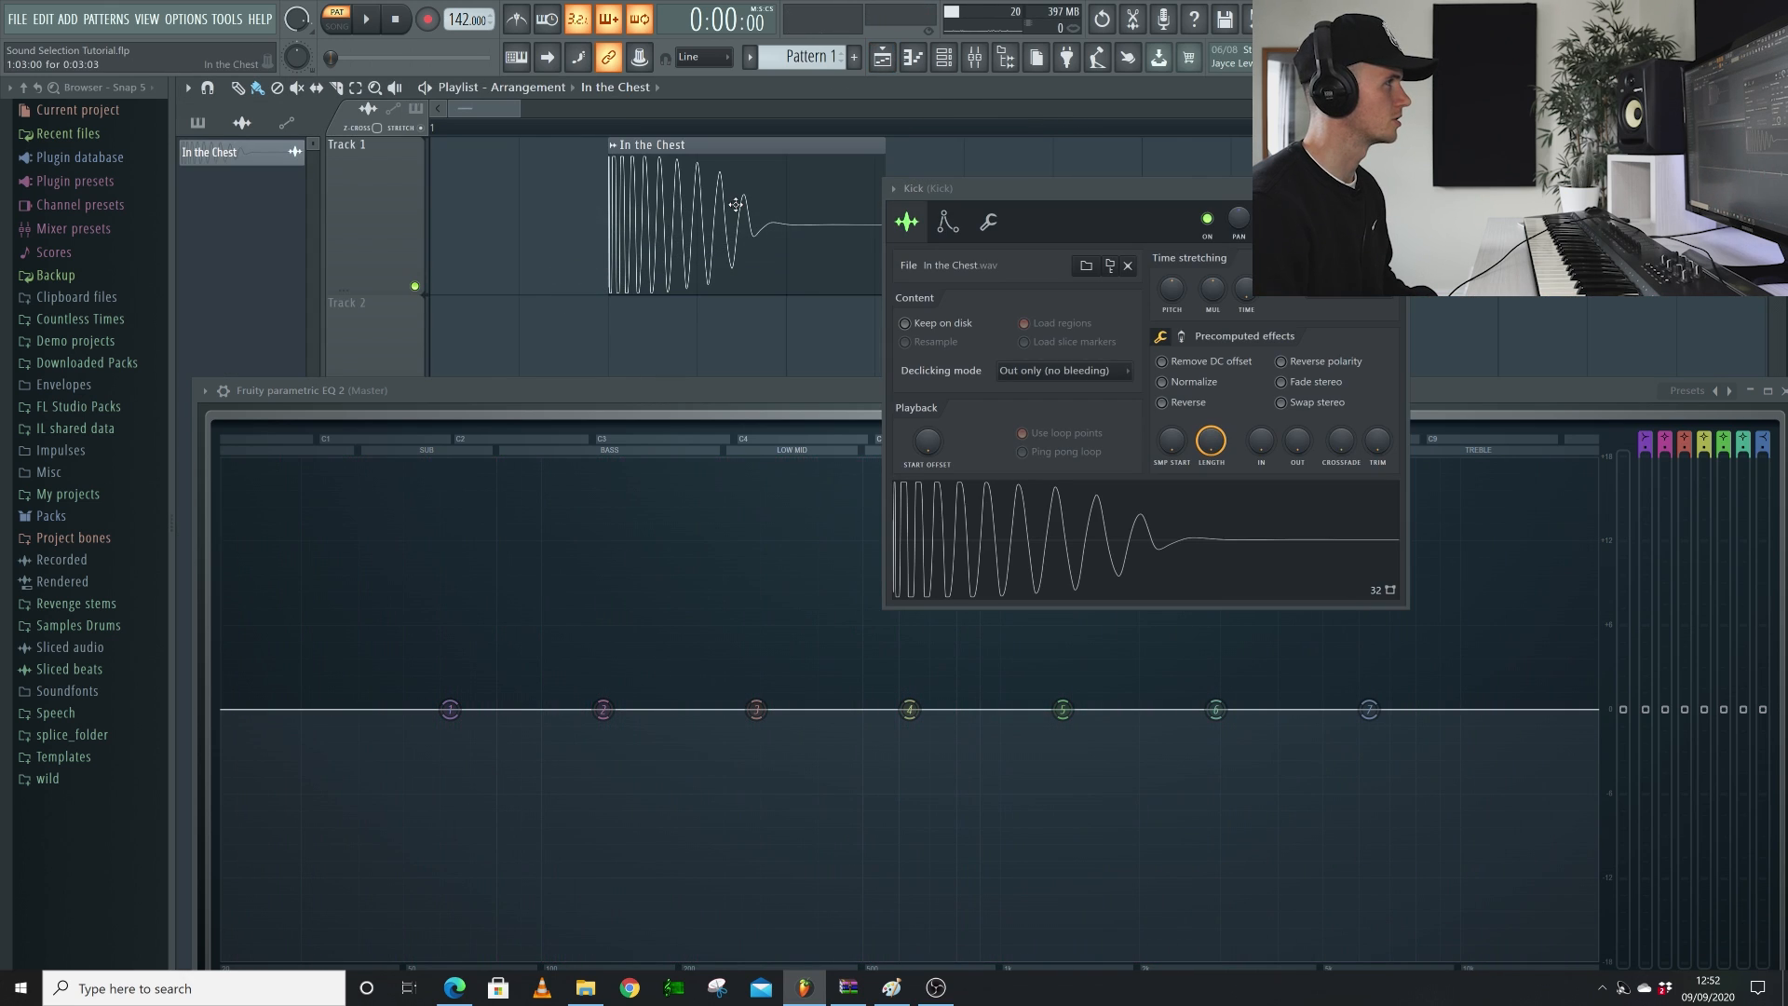
{"action": "left_click_drag", "start_coordinate": [579, 399], "coordinate": [568, 551]}
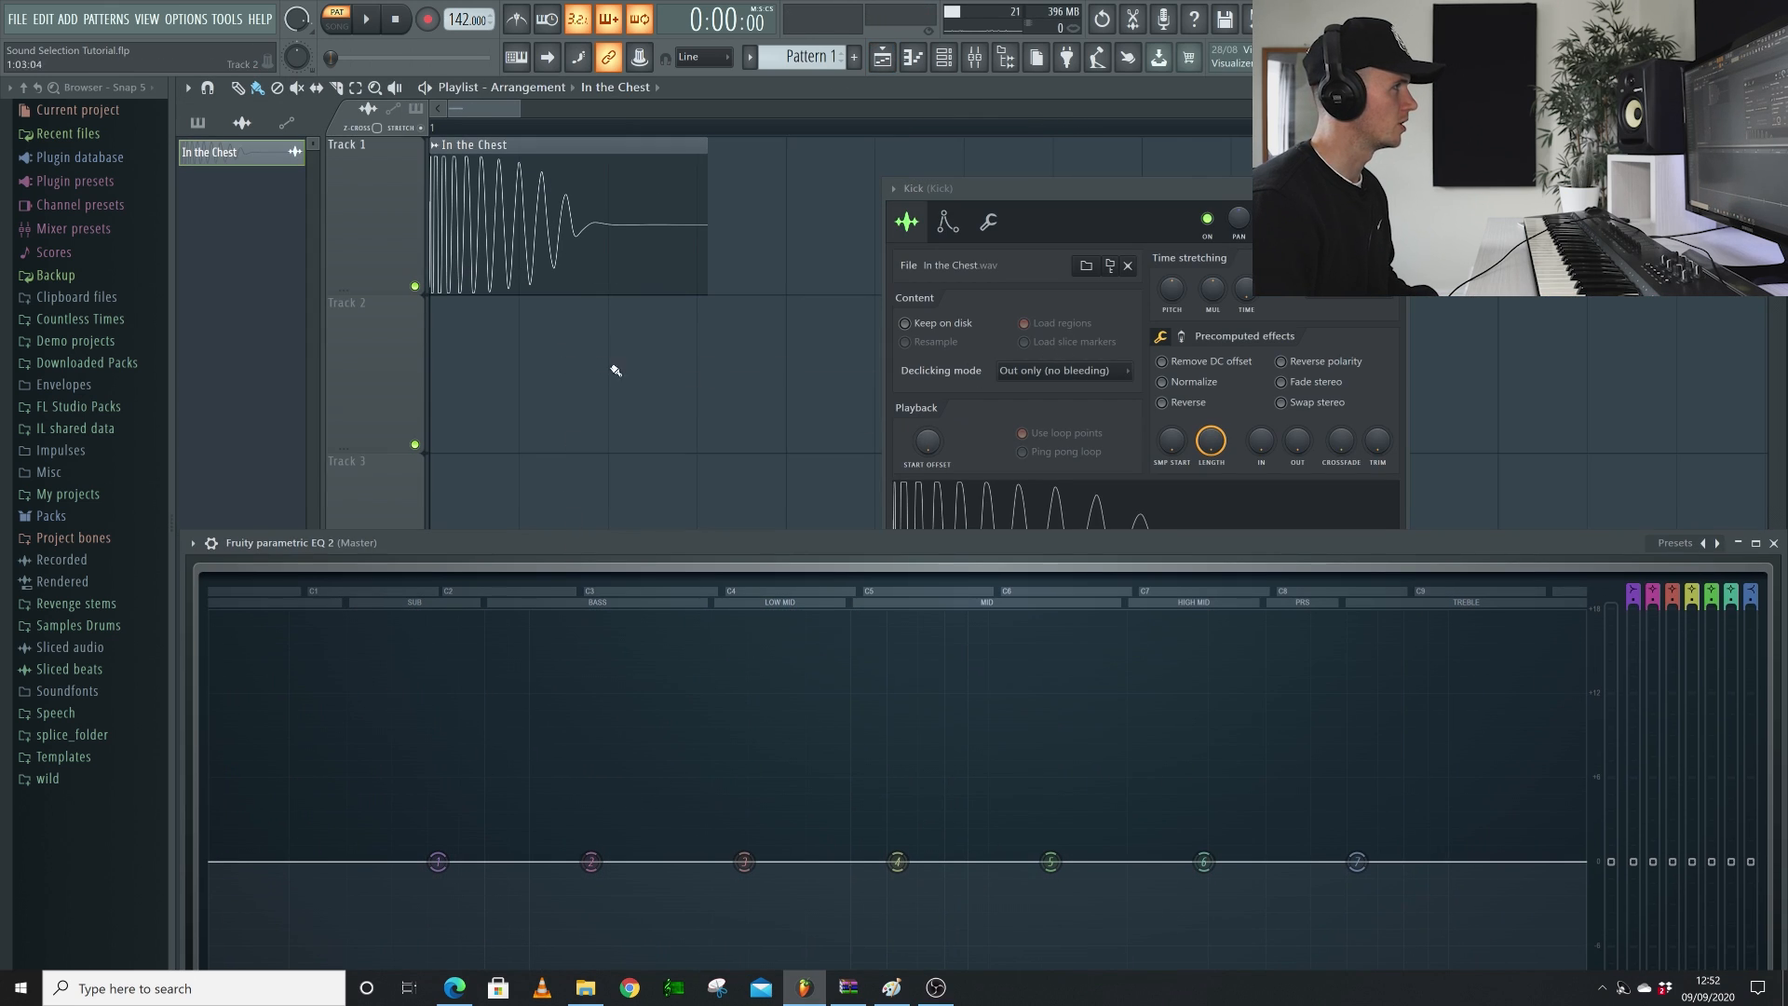
{"action": "left_click_drag", "start_coordinate": [456, 149], "coordinate": [455, 307]}
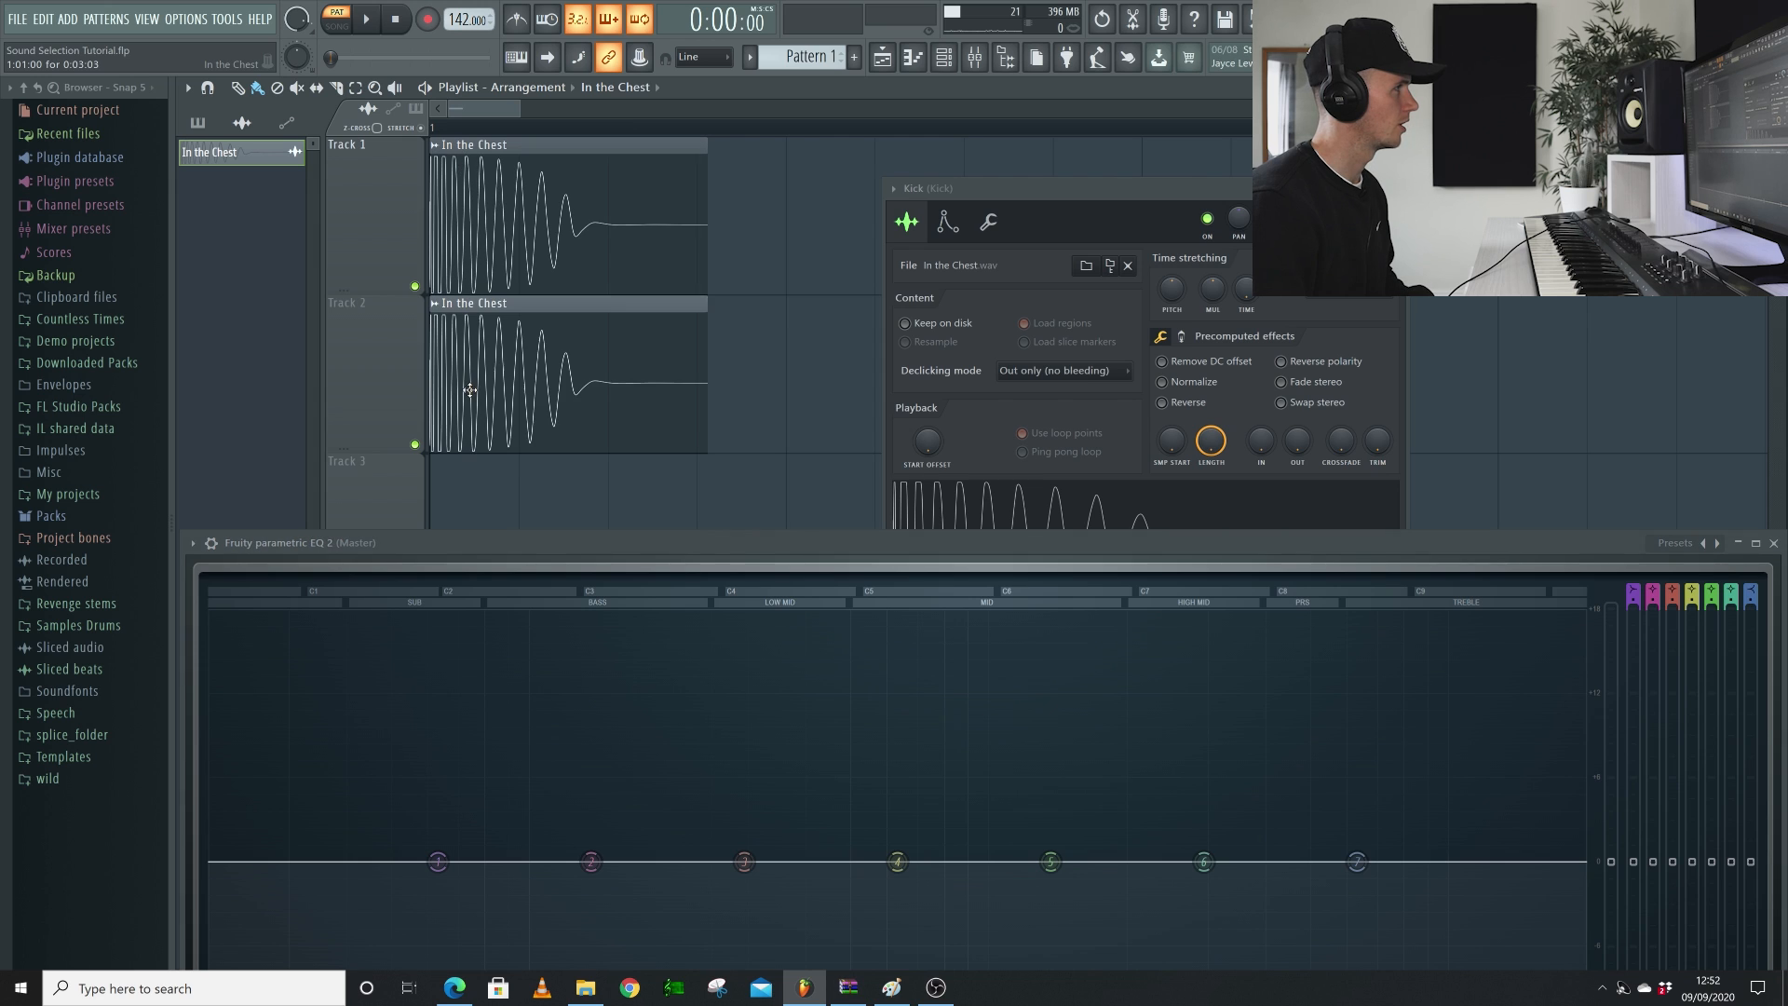
Make the Track 2 kick clip unique and reverse its polarity
{"action": "right_click", "coordinate": [436, 314]}
{"action": "left_click", "coordinate": [509, 432]}
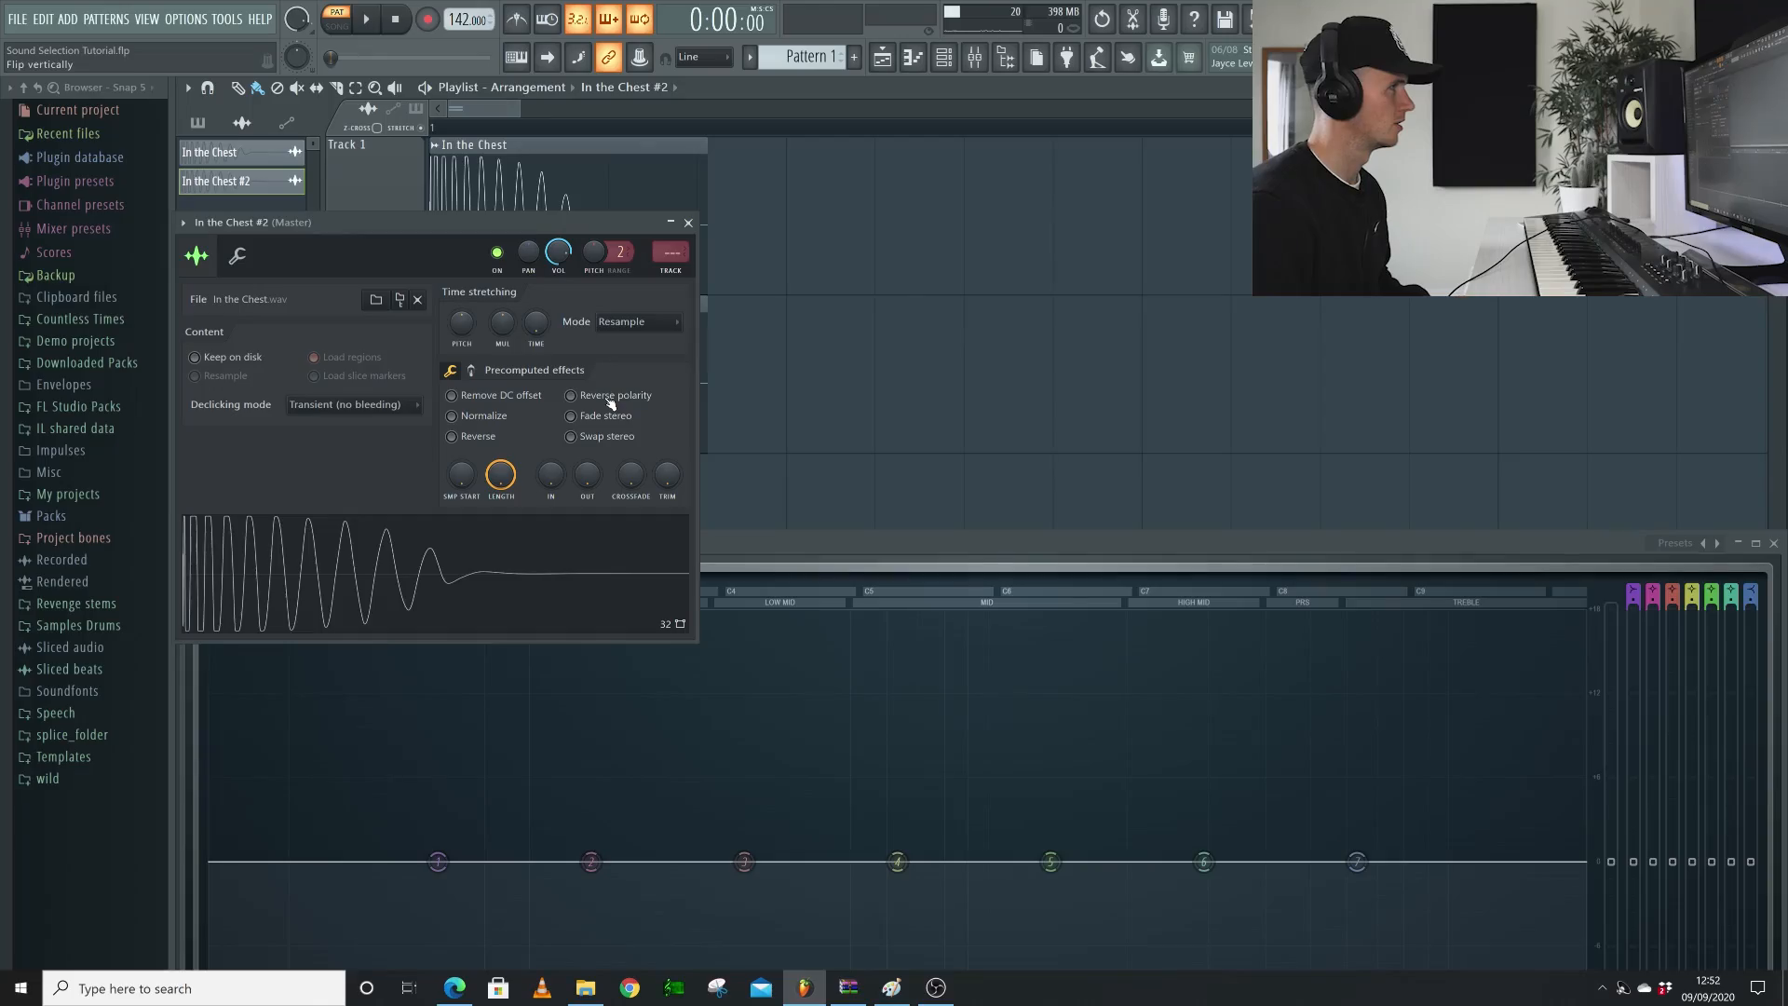
{"action": "left_click", "coordinate": [690, 225]}
{"action": "scroll", "coordinate": [690, 307], "scroll_direction": "down", "scroll_amount": 1}
{"action": "scroll", "coordinate": [568, 401], "scroll_direction": "up", "scroll_amount": 1}
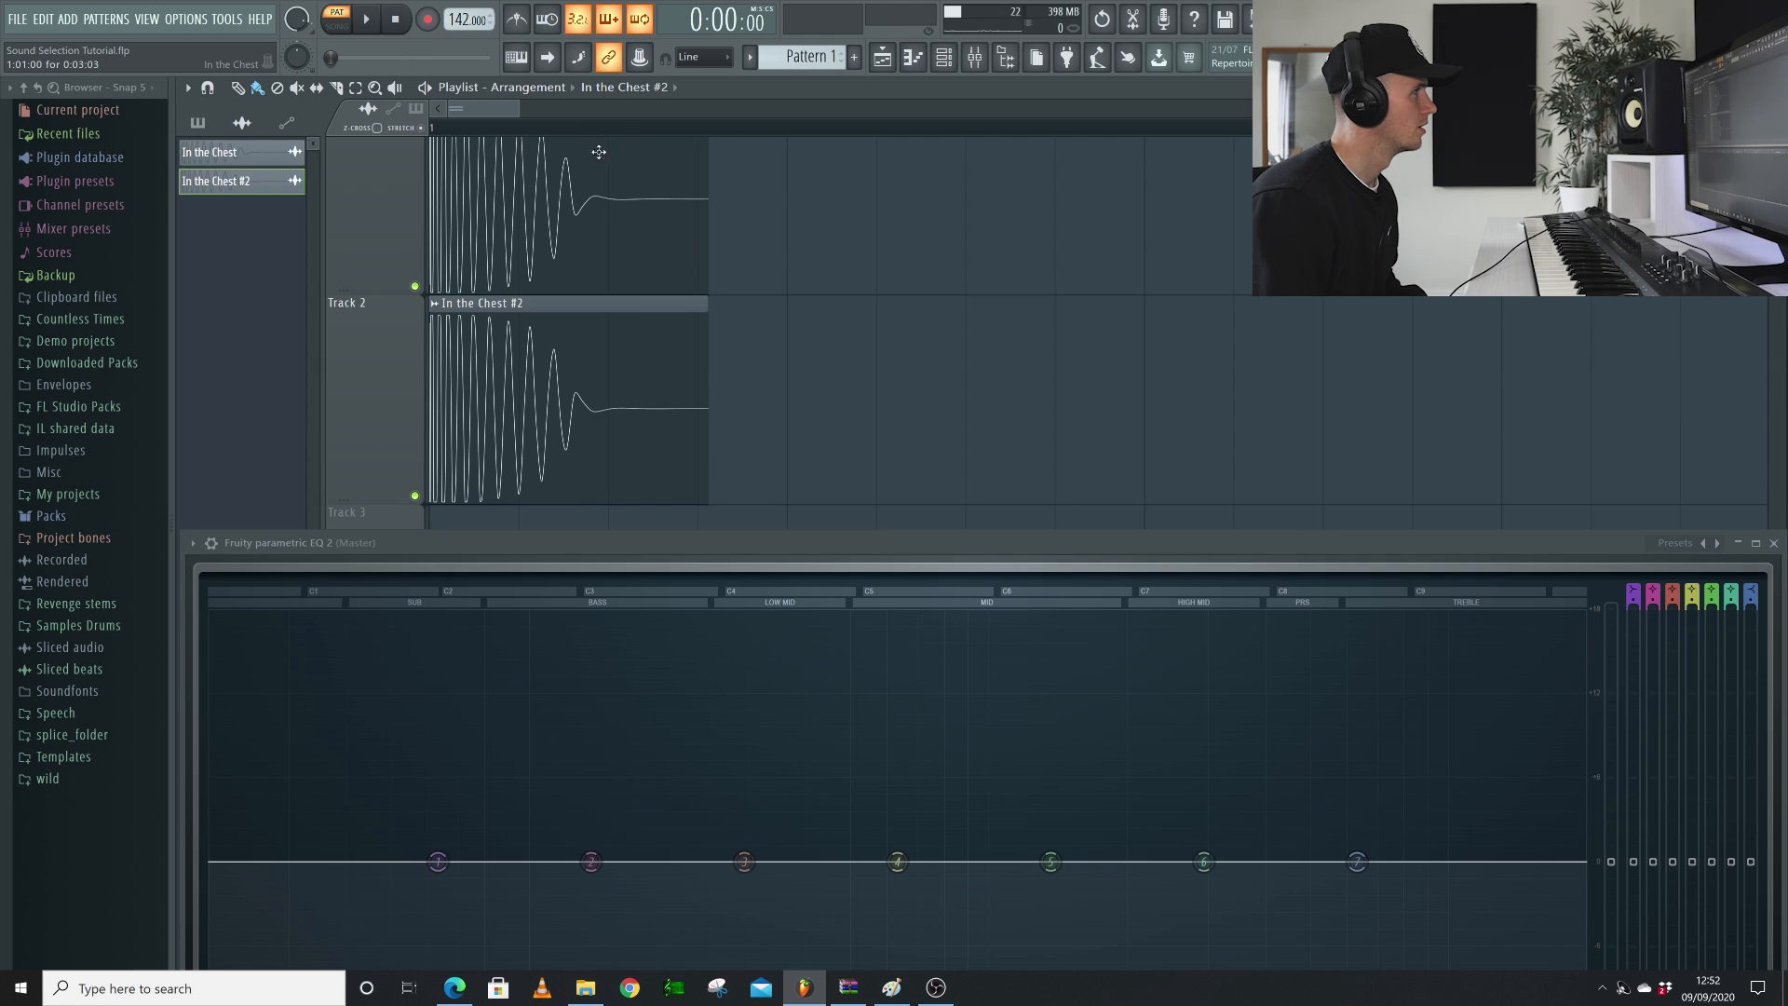
{"action": "scroll", "coordinate": [550, 186], "scroll_direction": "up", "scroll_amount": 1}
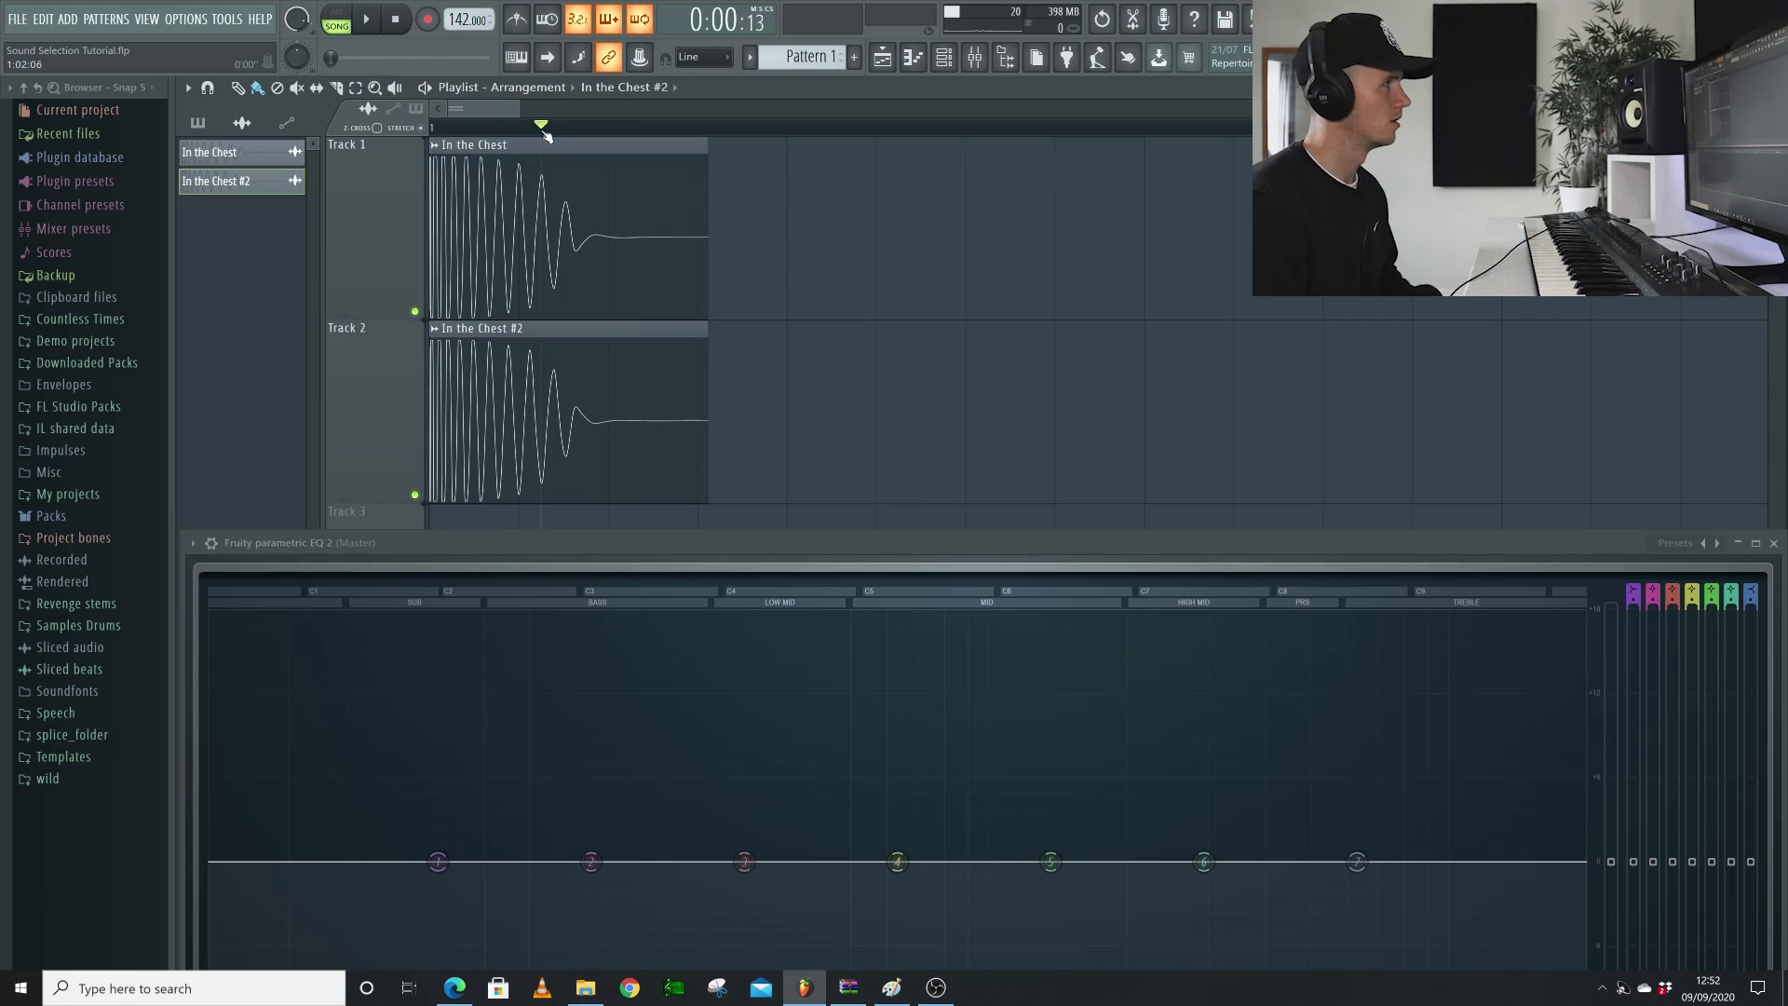
Delete the In the Chest #2 clip from Track 2 and repeatedly play the Track 1 kick on its own
{"action": "key", "text": "space"}
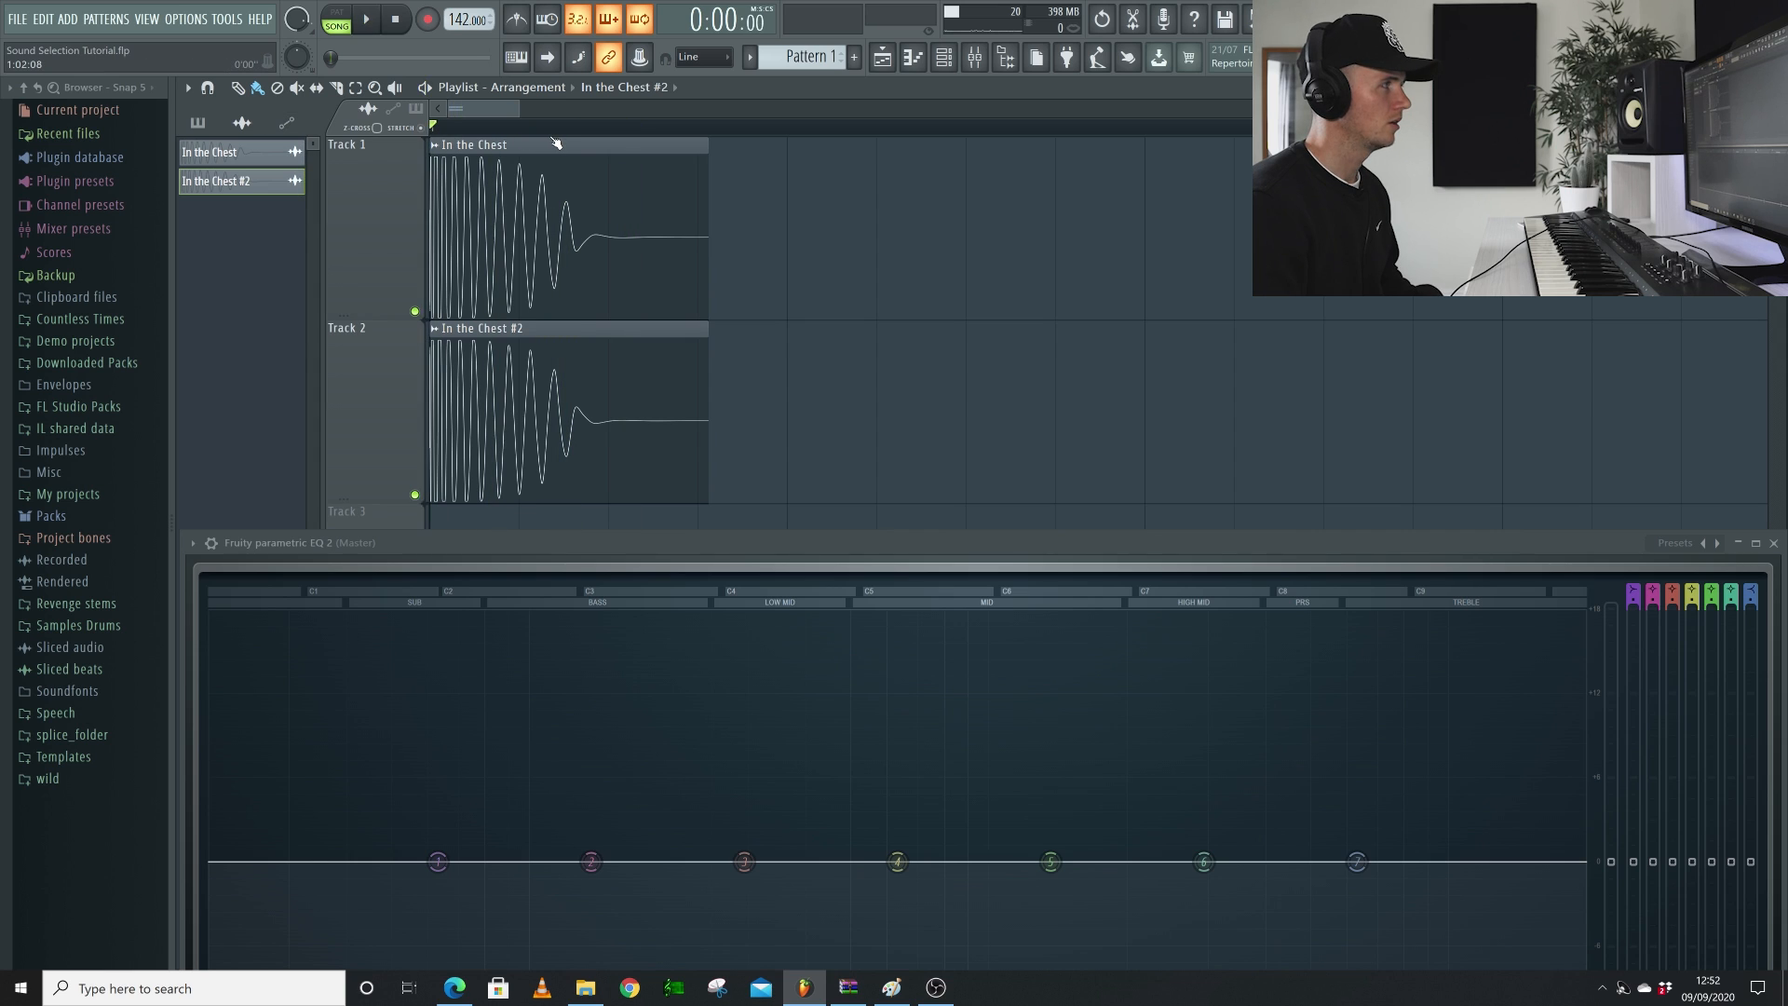
{"action": "right_click", "coordinate": [564, 375]}
{"action": "key", "text": "space"}
{"action": "key", "text": "space"}
{"action": "key", "text": "space"}
{"action": "key", "text": "space"}
{"action": "key", "text": "space"}
{"action": "key", "text": "space"}
{"action": "key", "text": "space"}
{"action": "key", "text": "space"}
{"action": "key", "text": "space"}
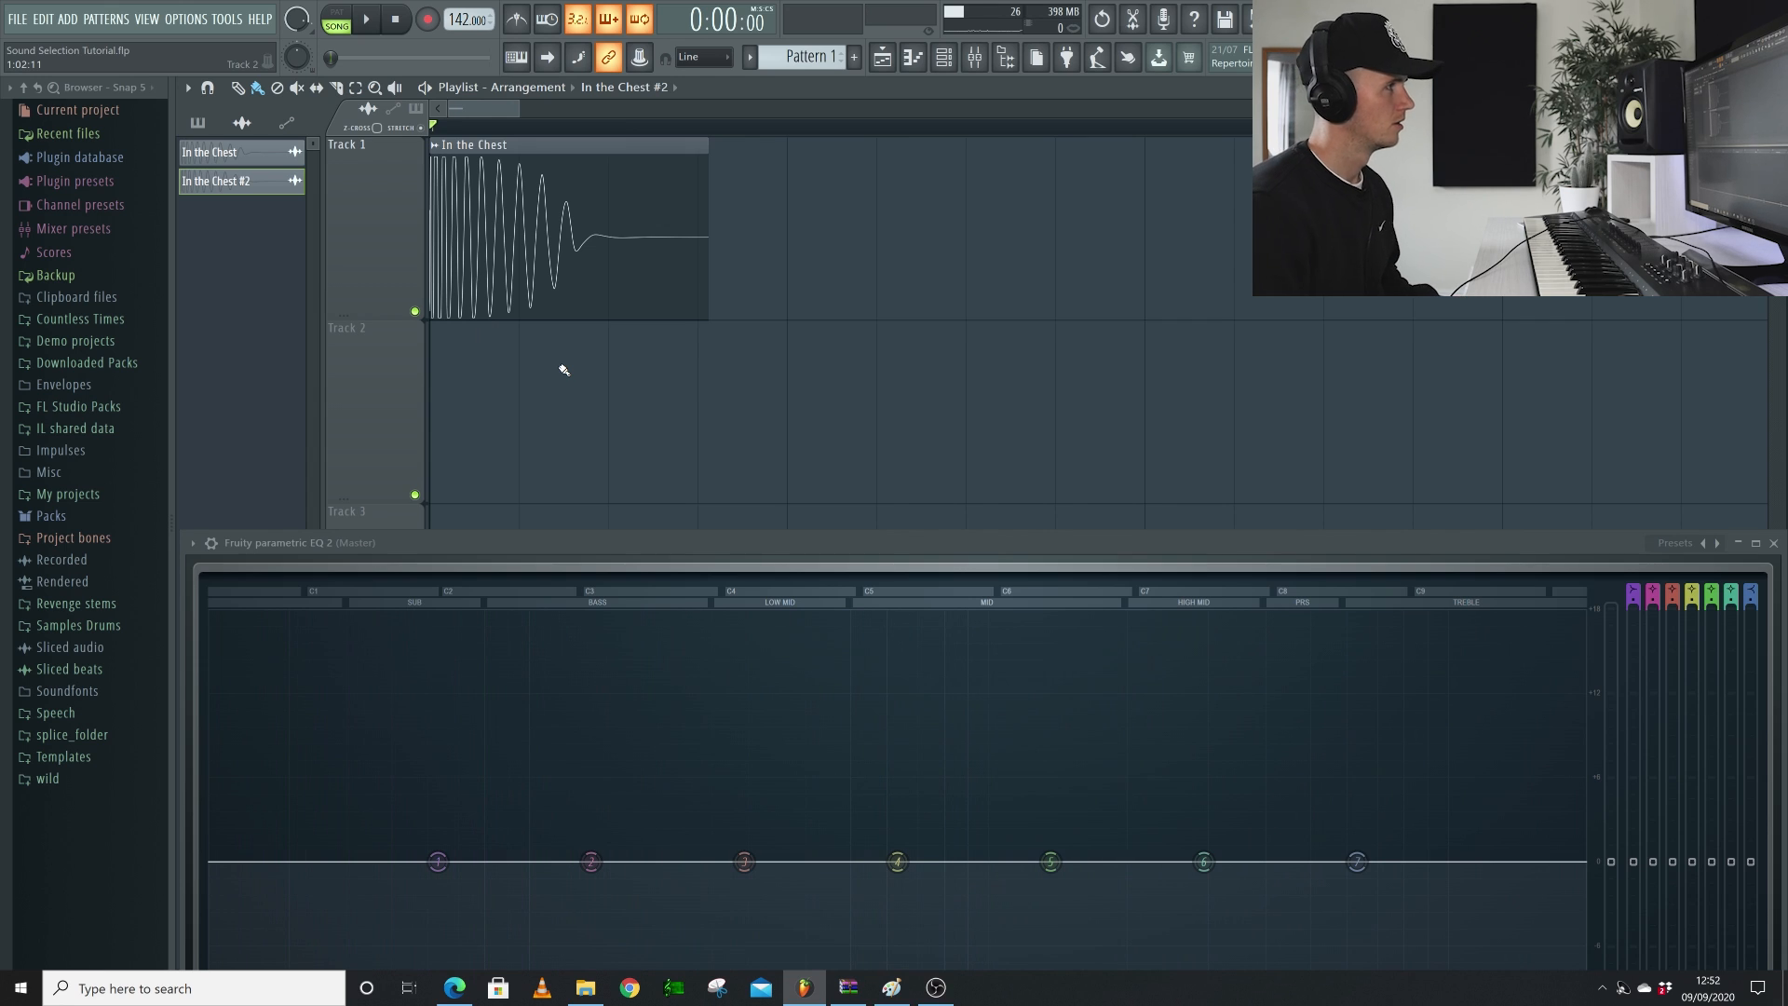
Undo the clip deletion and repeatedly play the two opposite-polarity kick clips together
{"action": "key", "text": "ctrl+z"}
{"action": "key", "text": "space"}
{"action": "key", "text": "space"}
{"action": "key", "text": "space"}
{"action": "key", "text": "space"}
{"action": "key", "text": "space"}
{"action": "key", "text": "space"}
{"action": "key", "text": "space"}
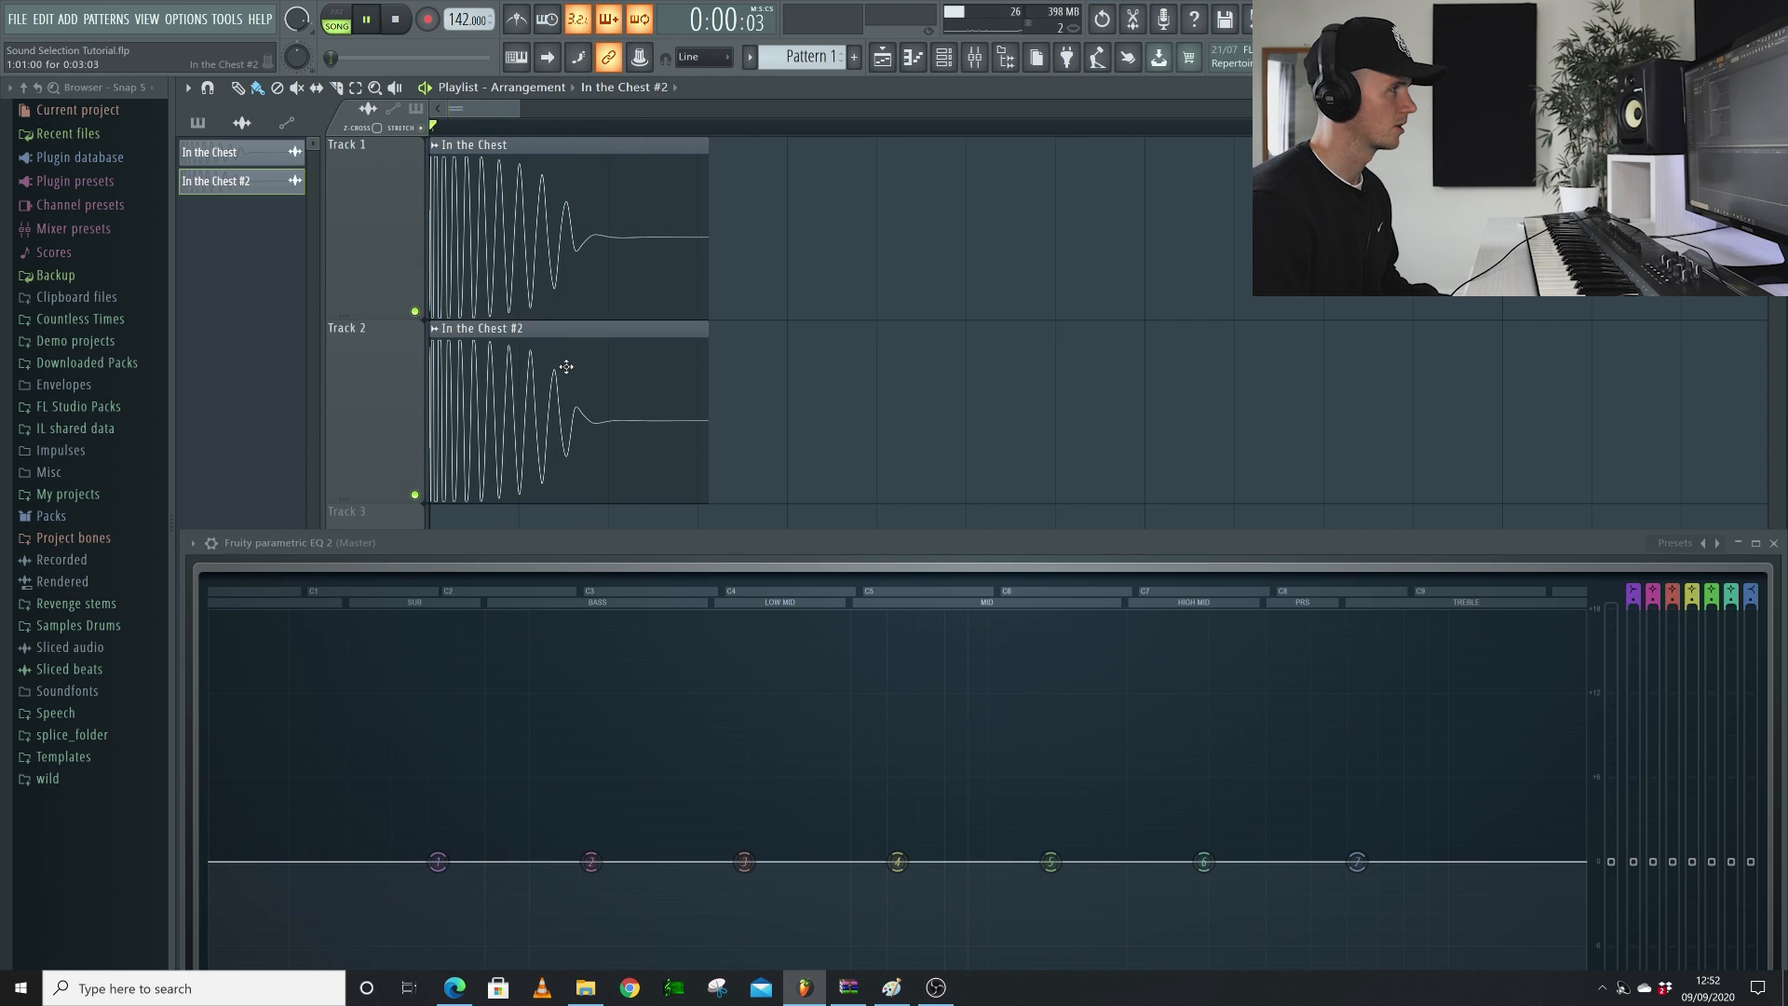
Stop playback and open the In the Chest #2 clip's settings, moving the window clear of the playlist clips
{"action": "key", "text": "space"}
{"action": "double_click", "coordinate": [567, 367]}
{"action": "left_click_drag", "start_coordinate": [497, 220], "coordinate": [1184, 223]}
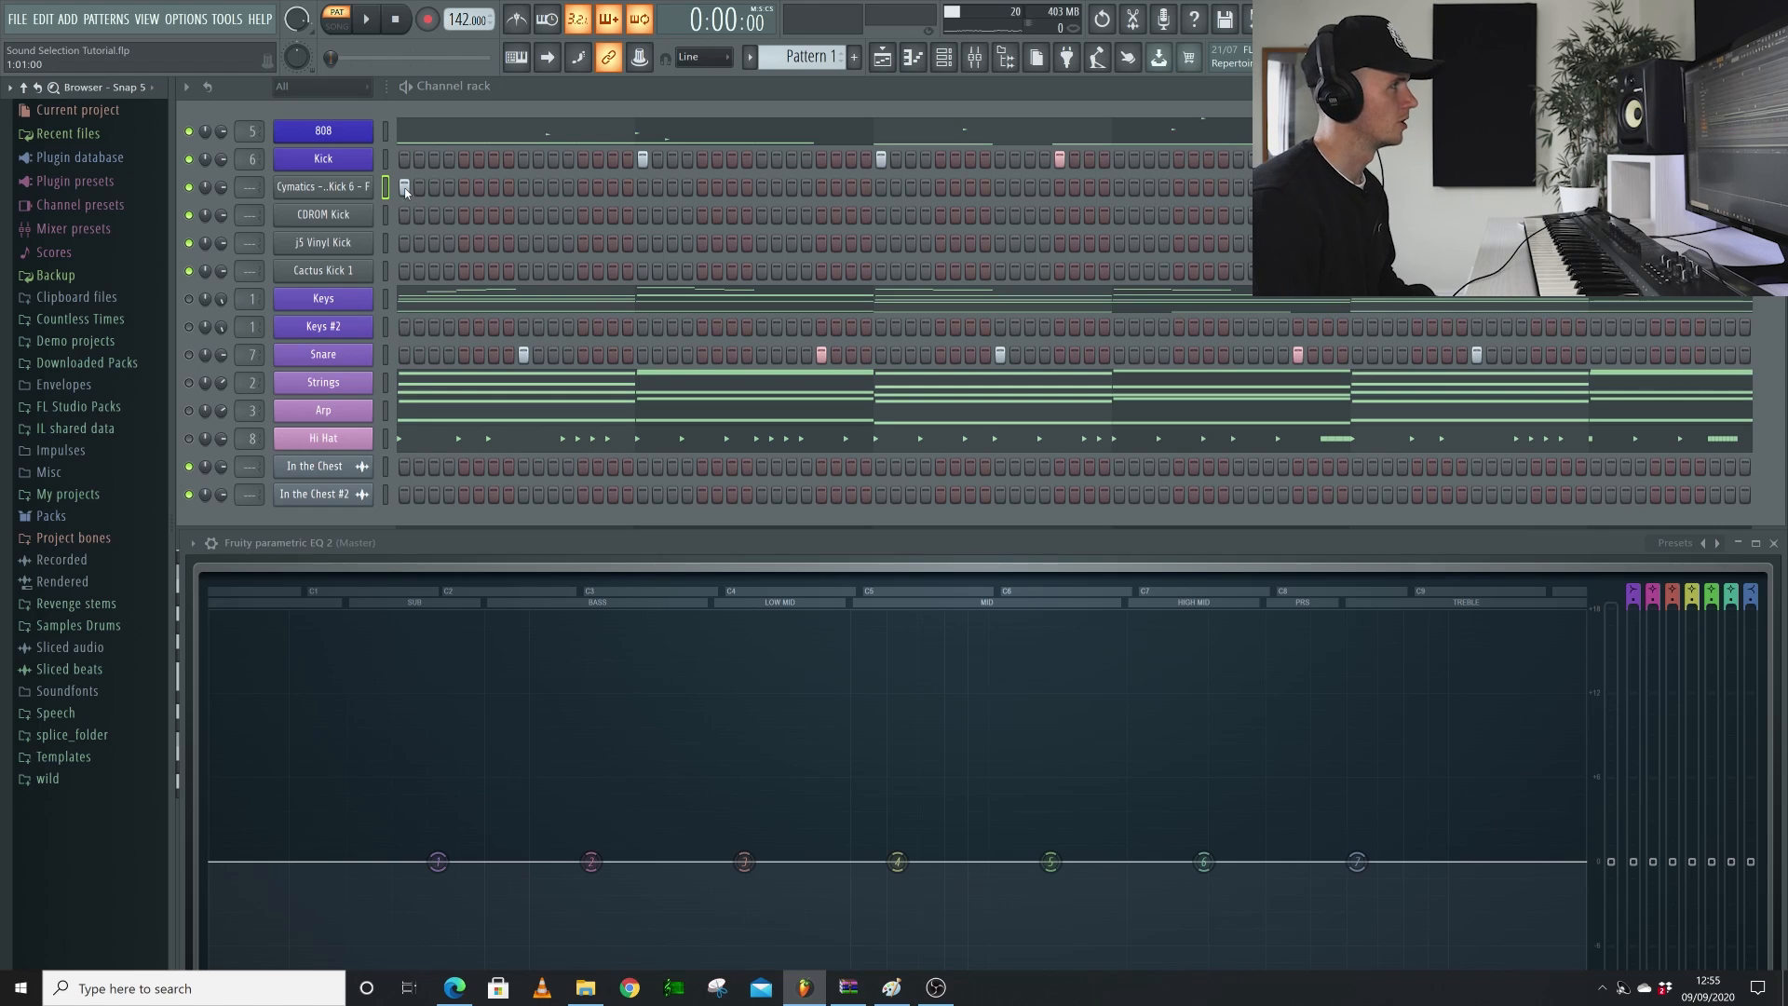
Compare the Cymatics - Drip Kick 6 - F sample against the 808 by playing them with Reverse polarity on and again with it off
{"action": "left_click", "coordinate": [359, 187]}
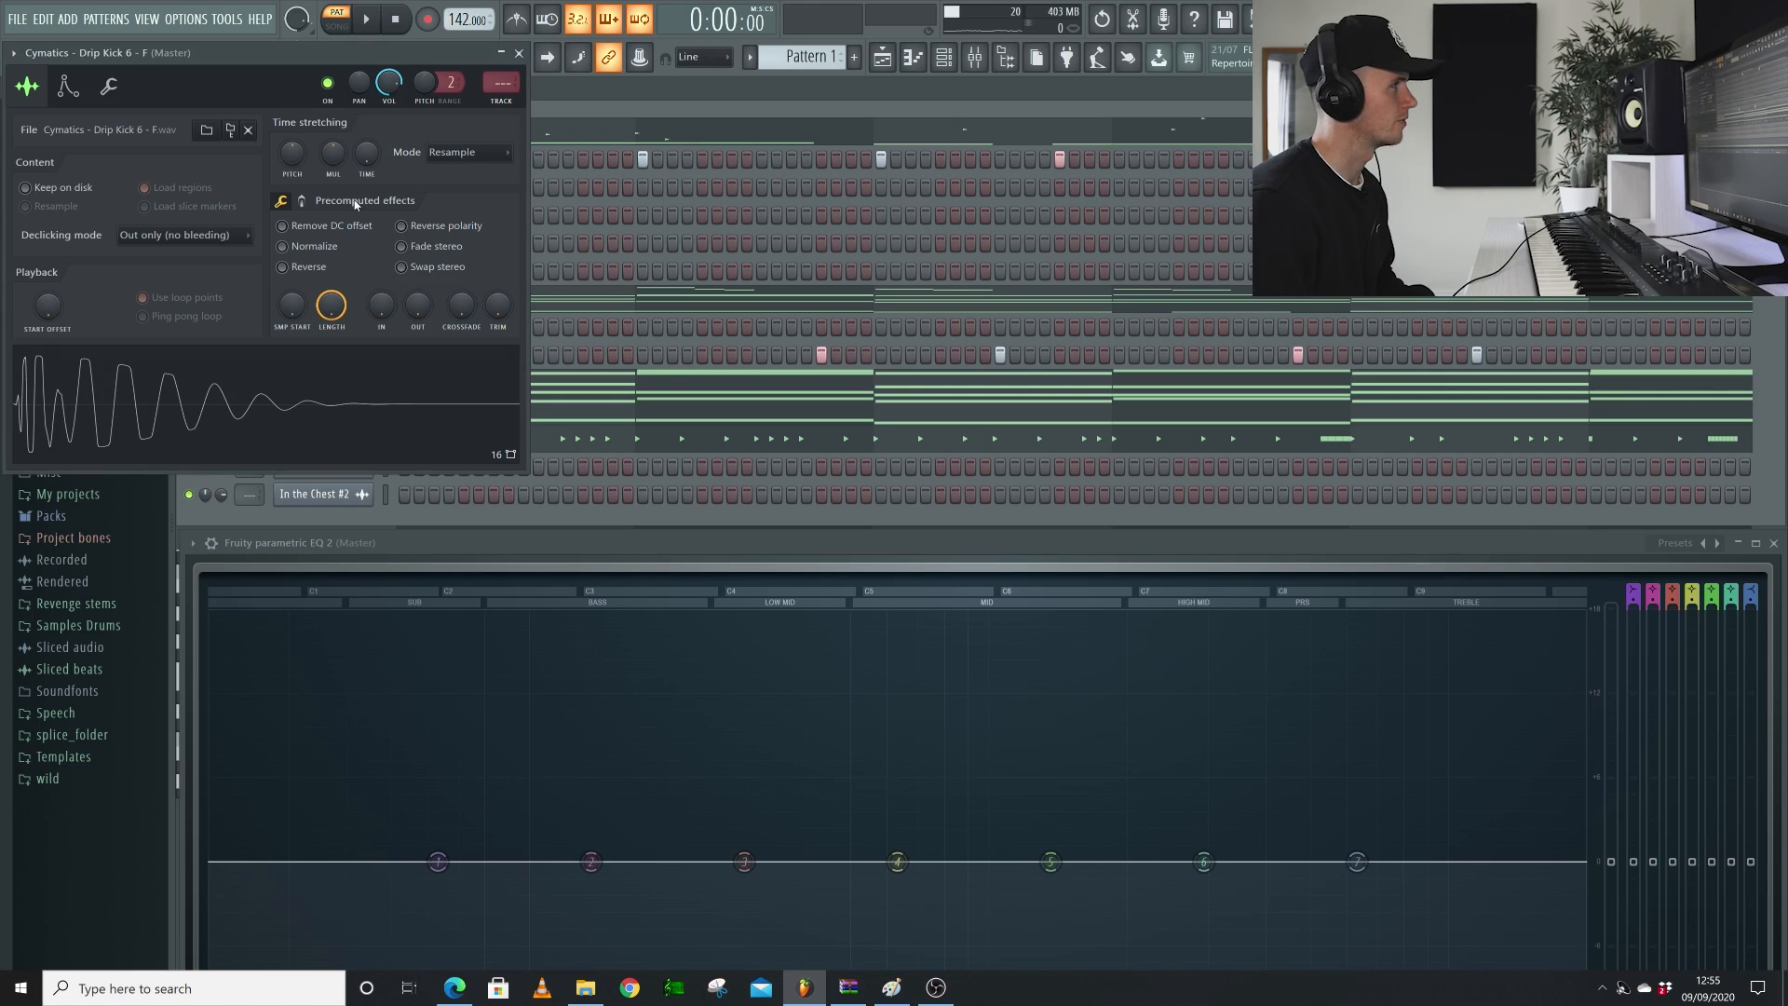
{"action": "left_click", "coordinate": [449, 228]}
{"action": "key", "text": "space"}
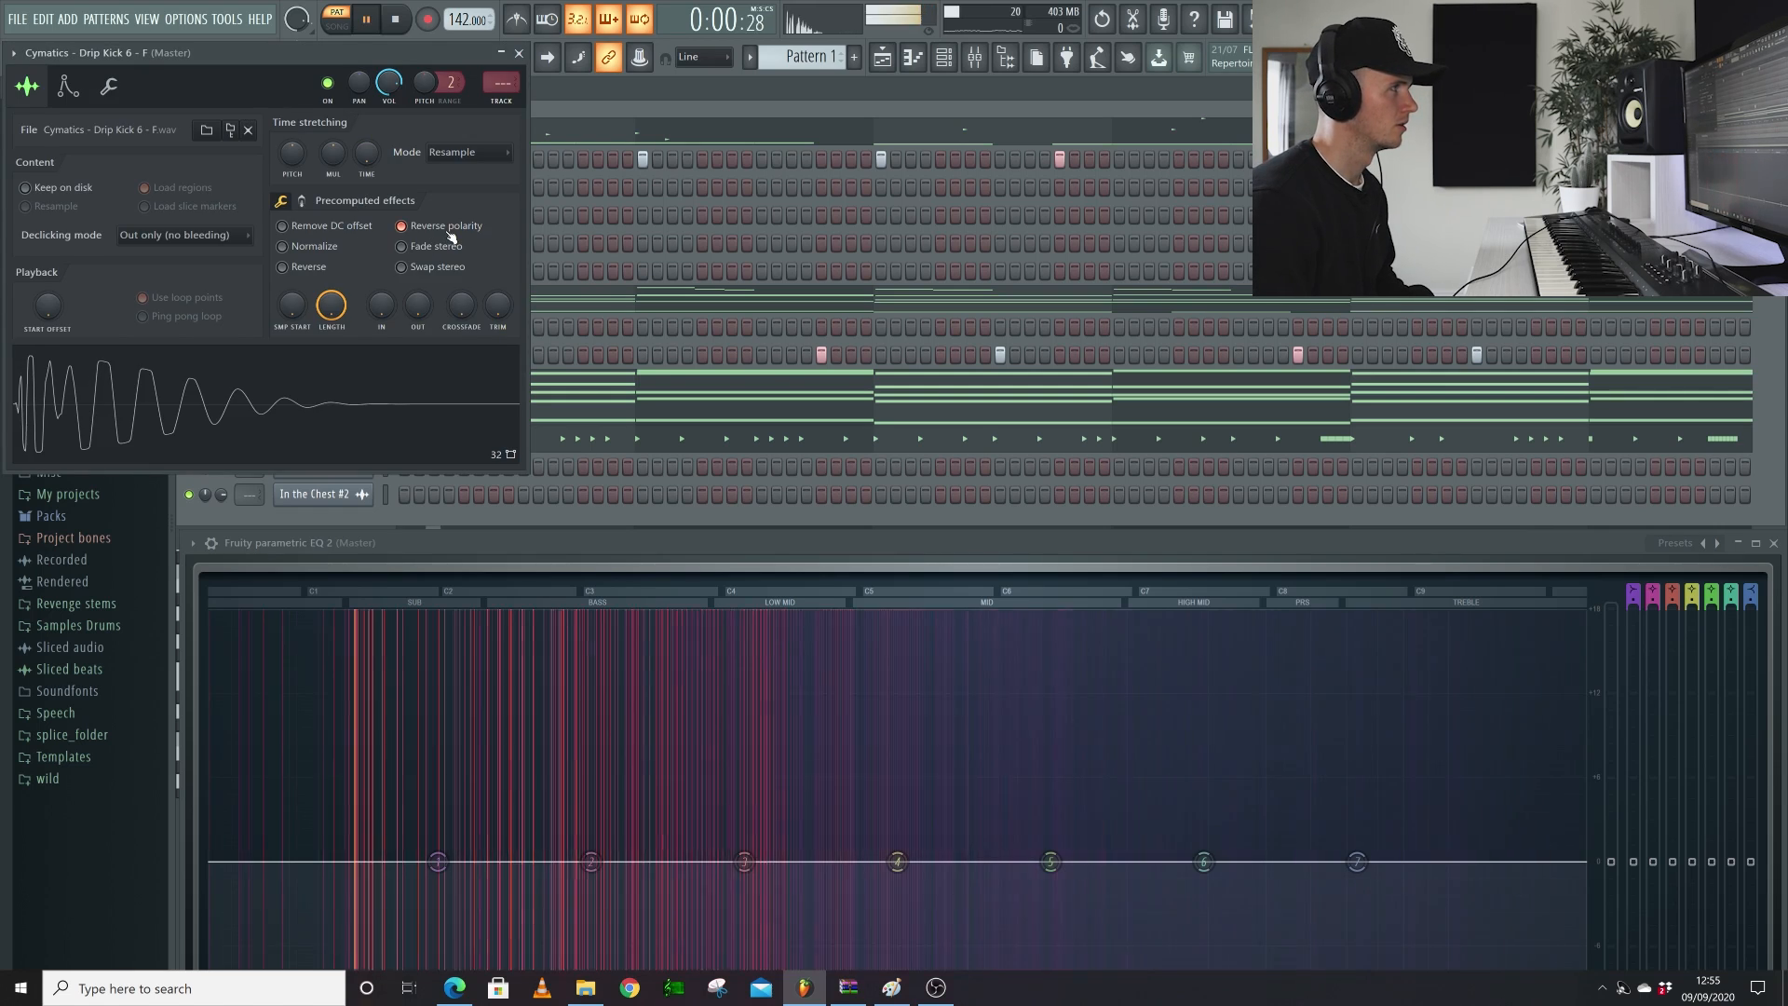
{"action": "key", "text": "space"}
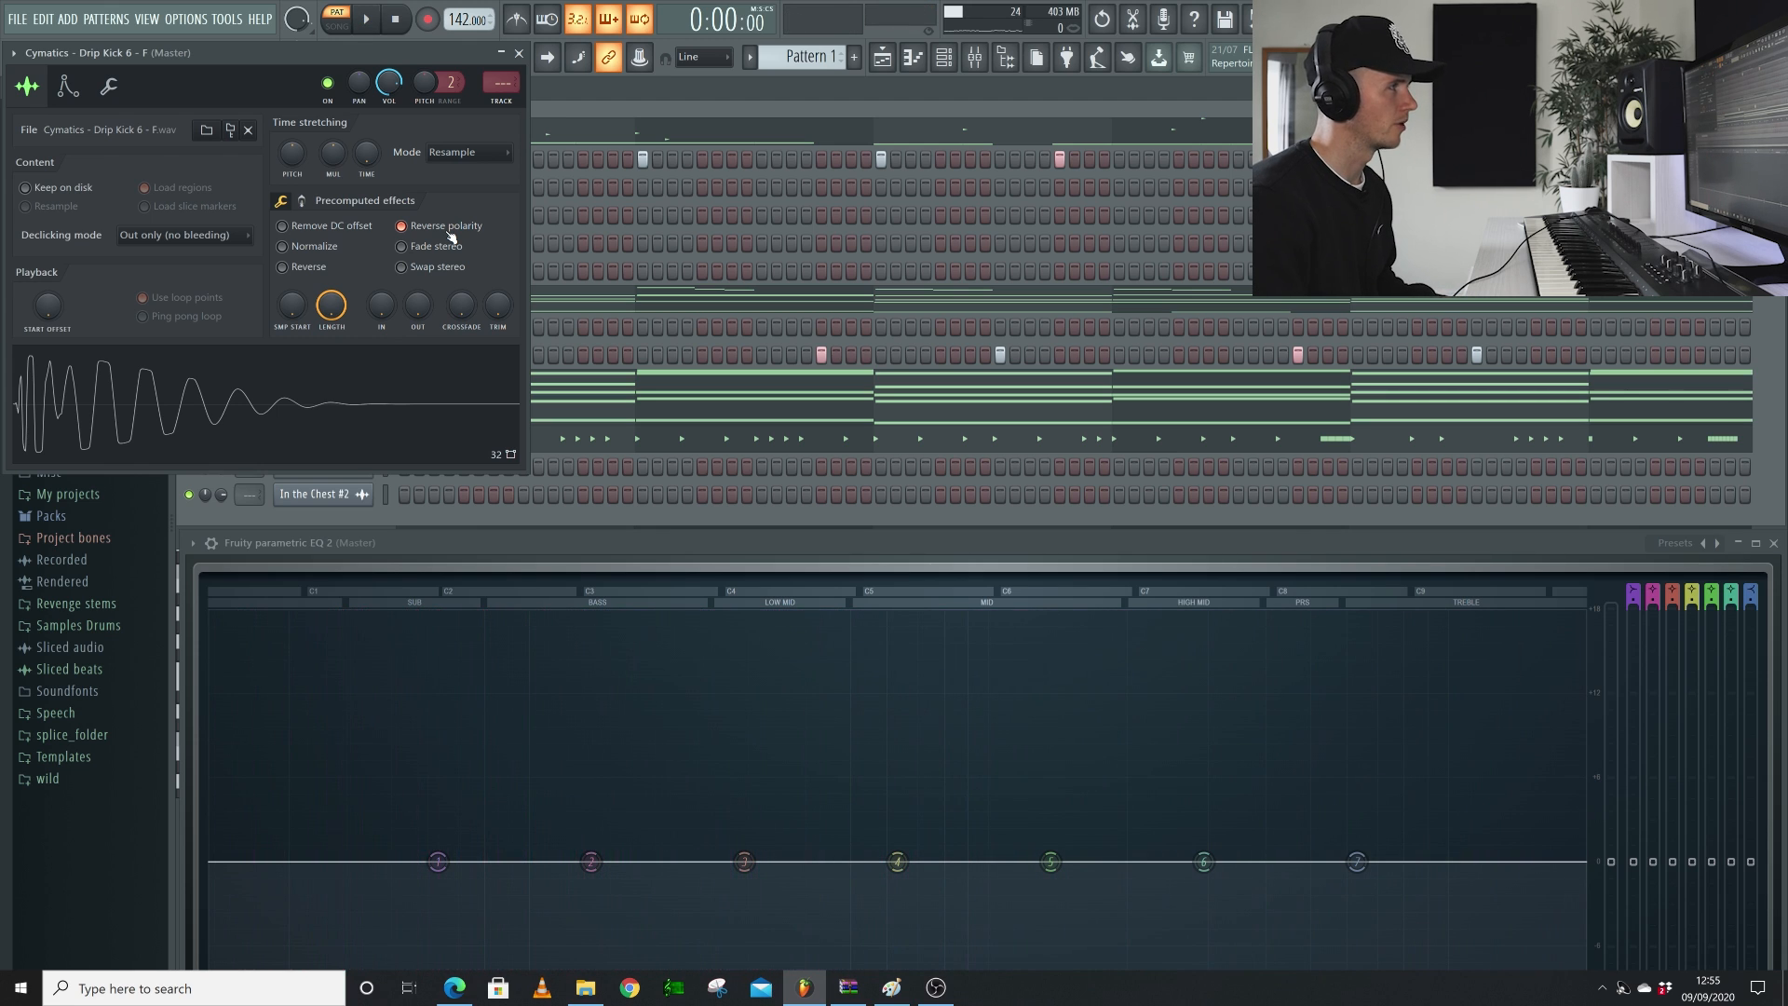
{"action": "key", "text": "space"}
{"action": "key", "text": "space"}
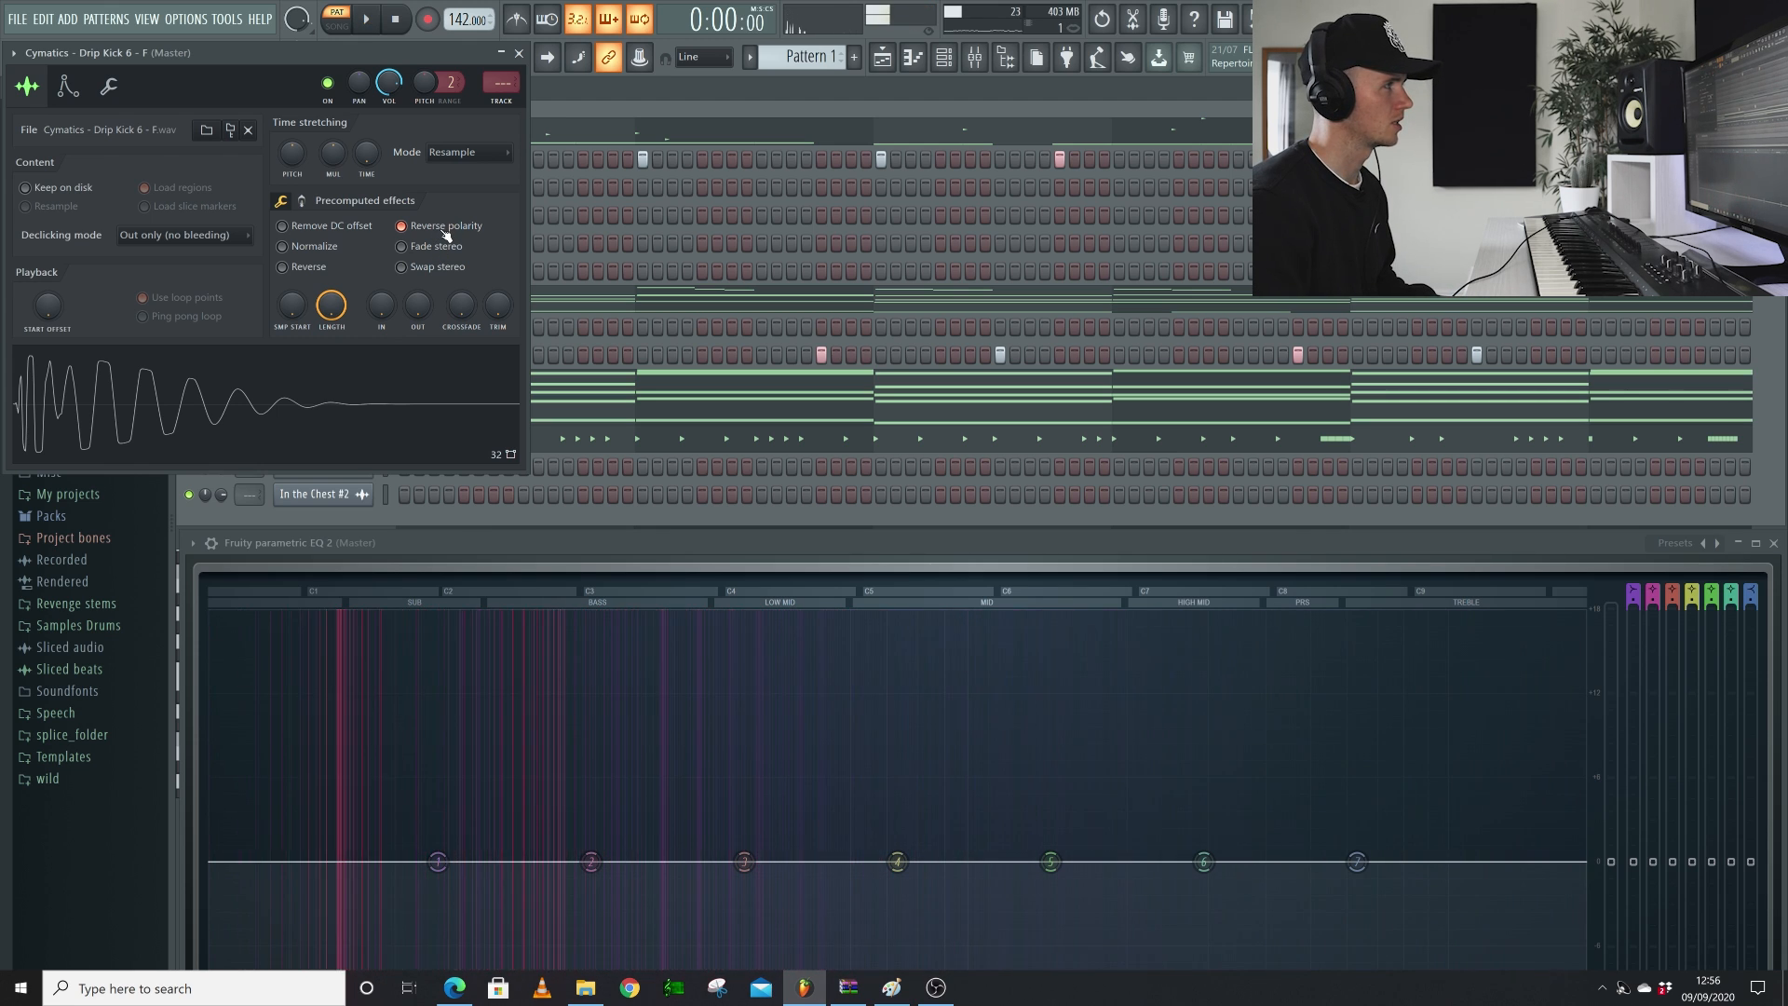
{"action": "left_click", "coordinate": [446, 232]}
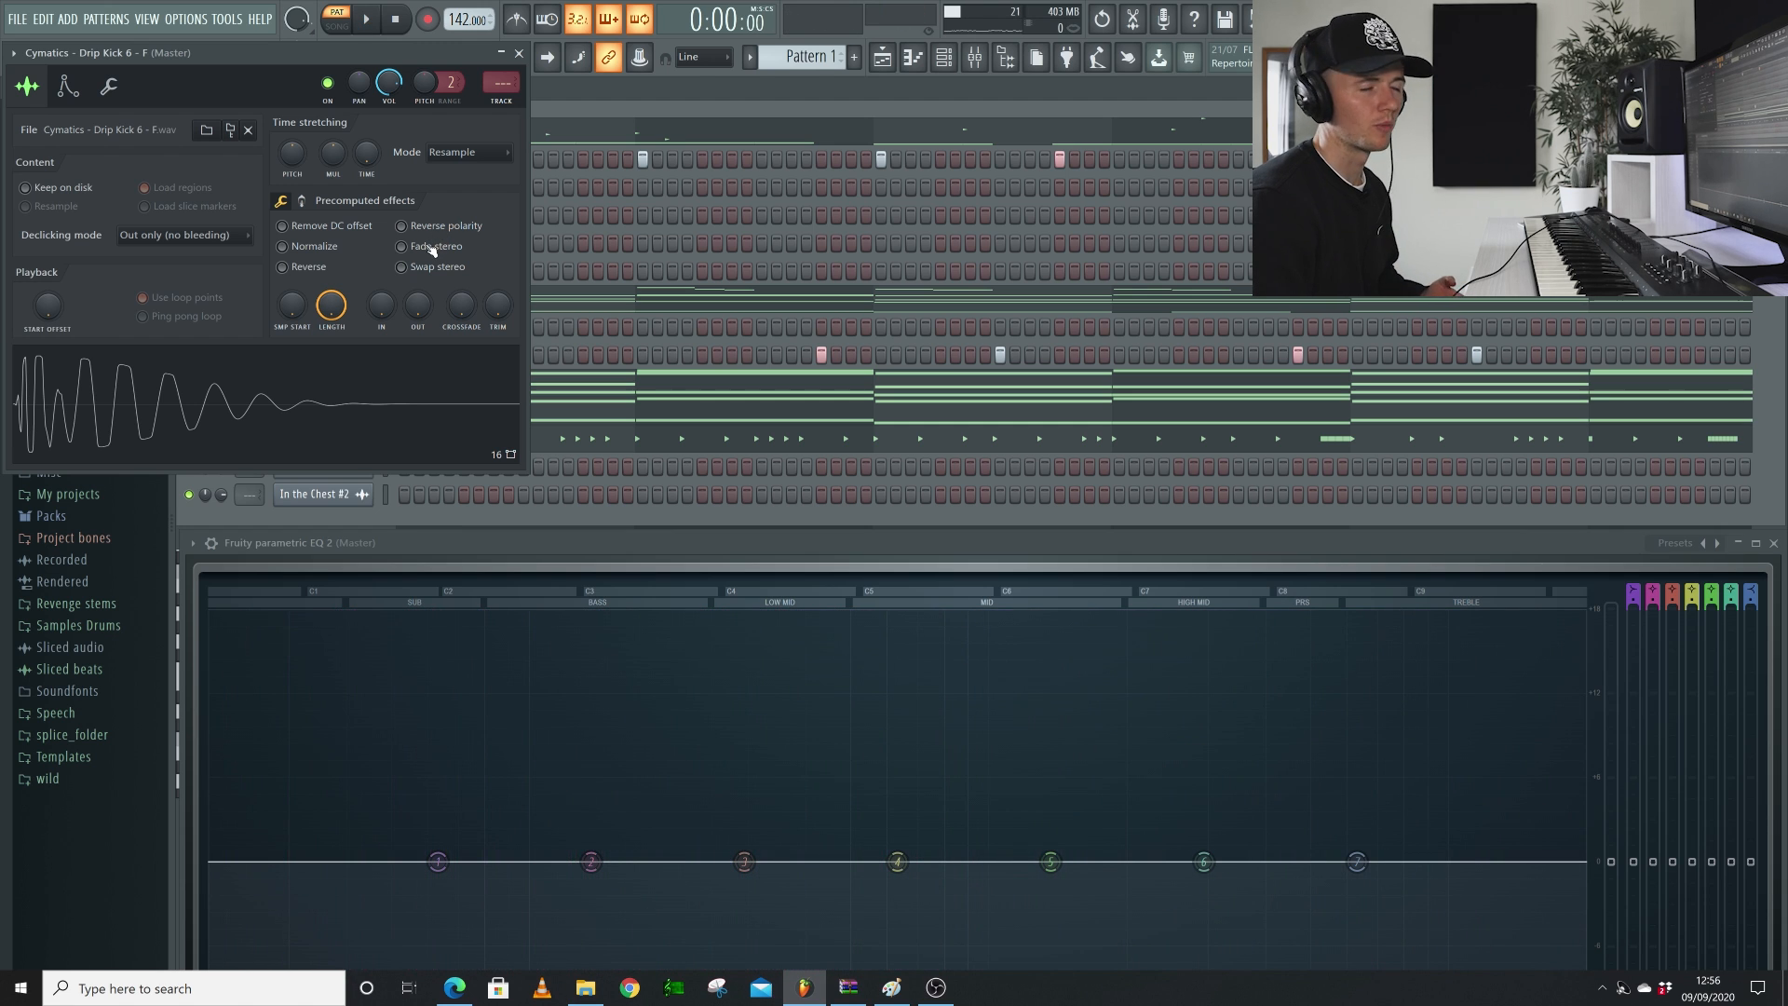
{"action": "key", "text": "space"}
{"action": "key", "text": "space"}
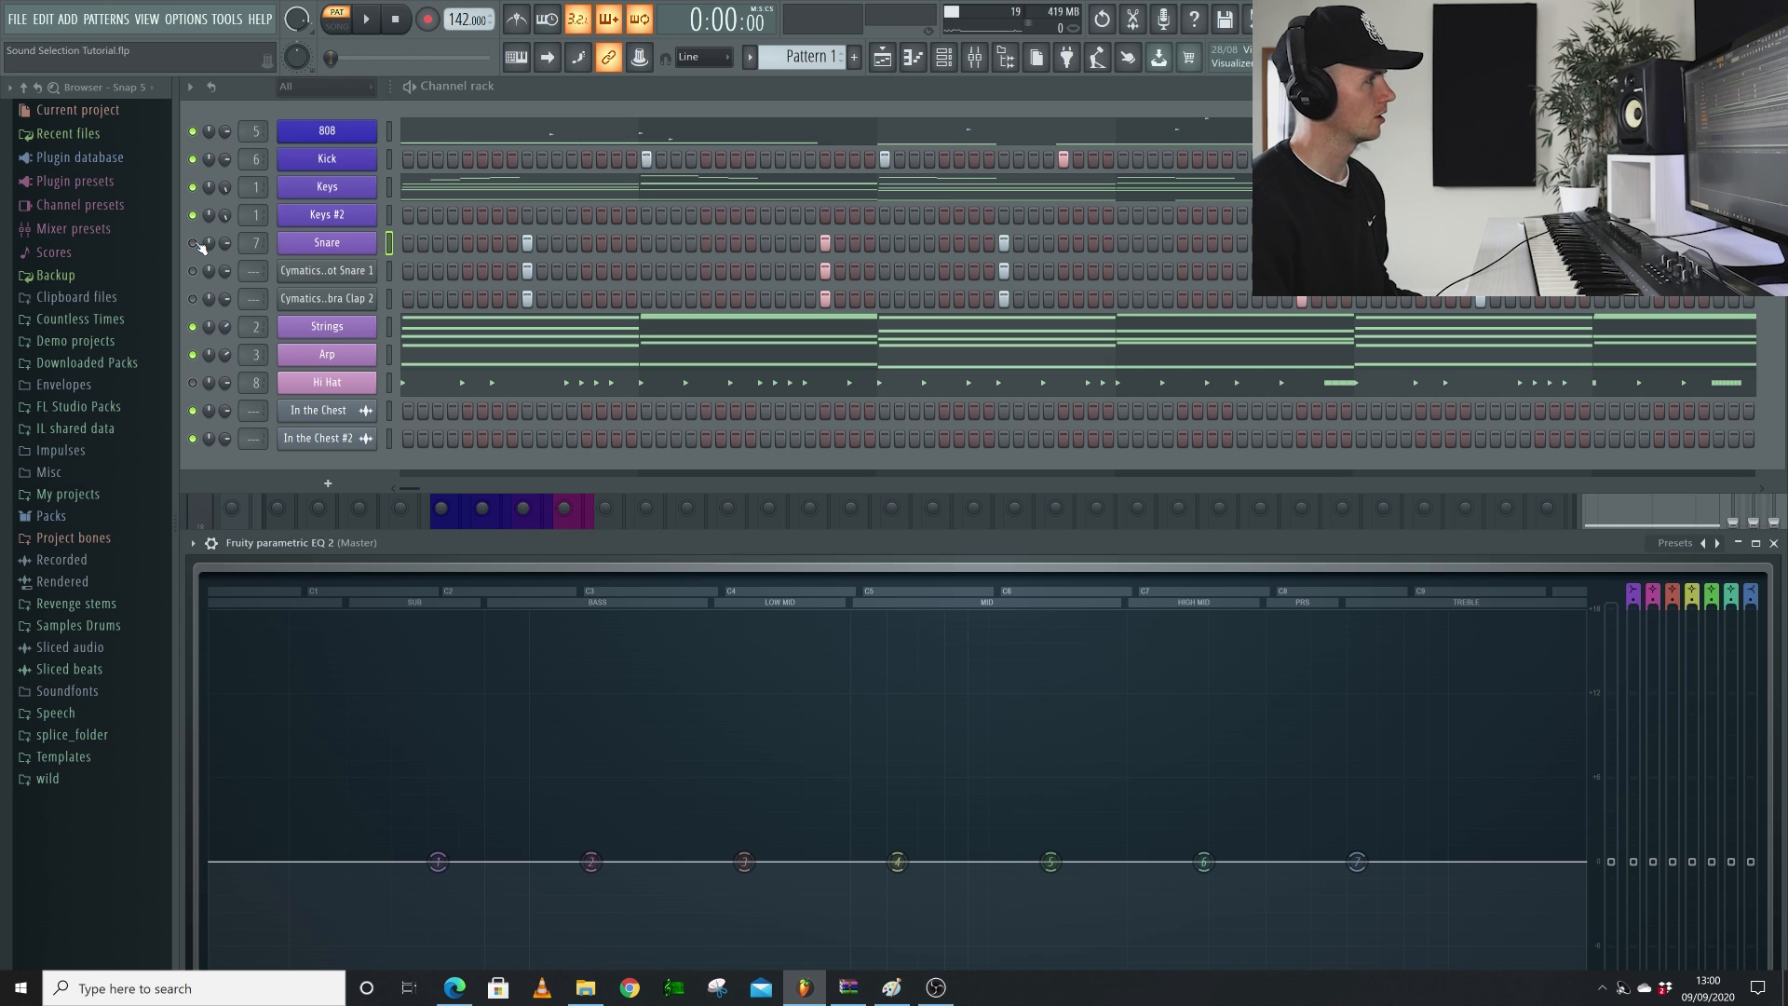
Unmute the Snare channel and play the beat with that snare
{"action": "left_click", "coordinate": [195, 243]}
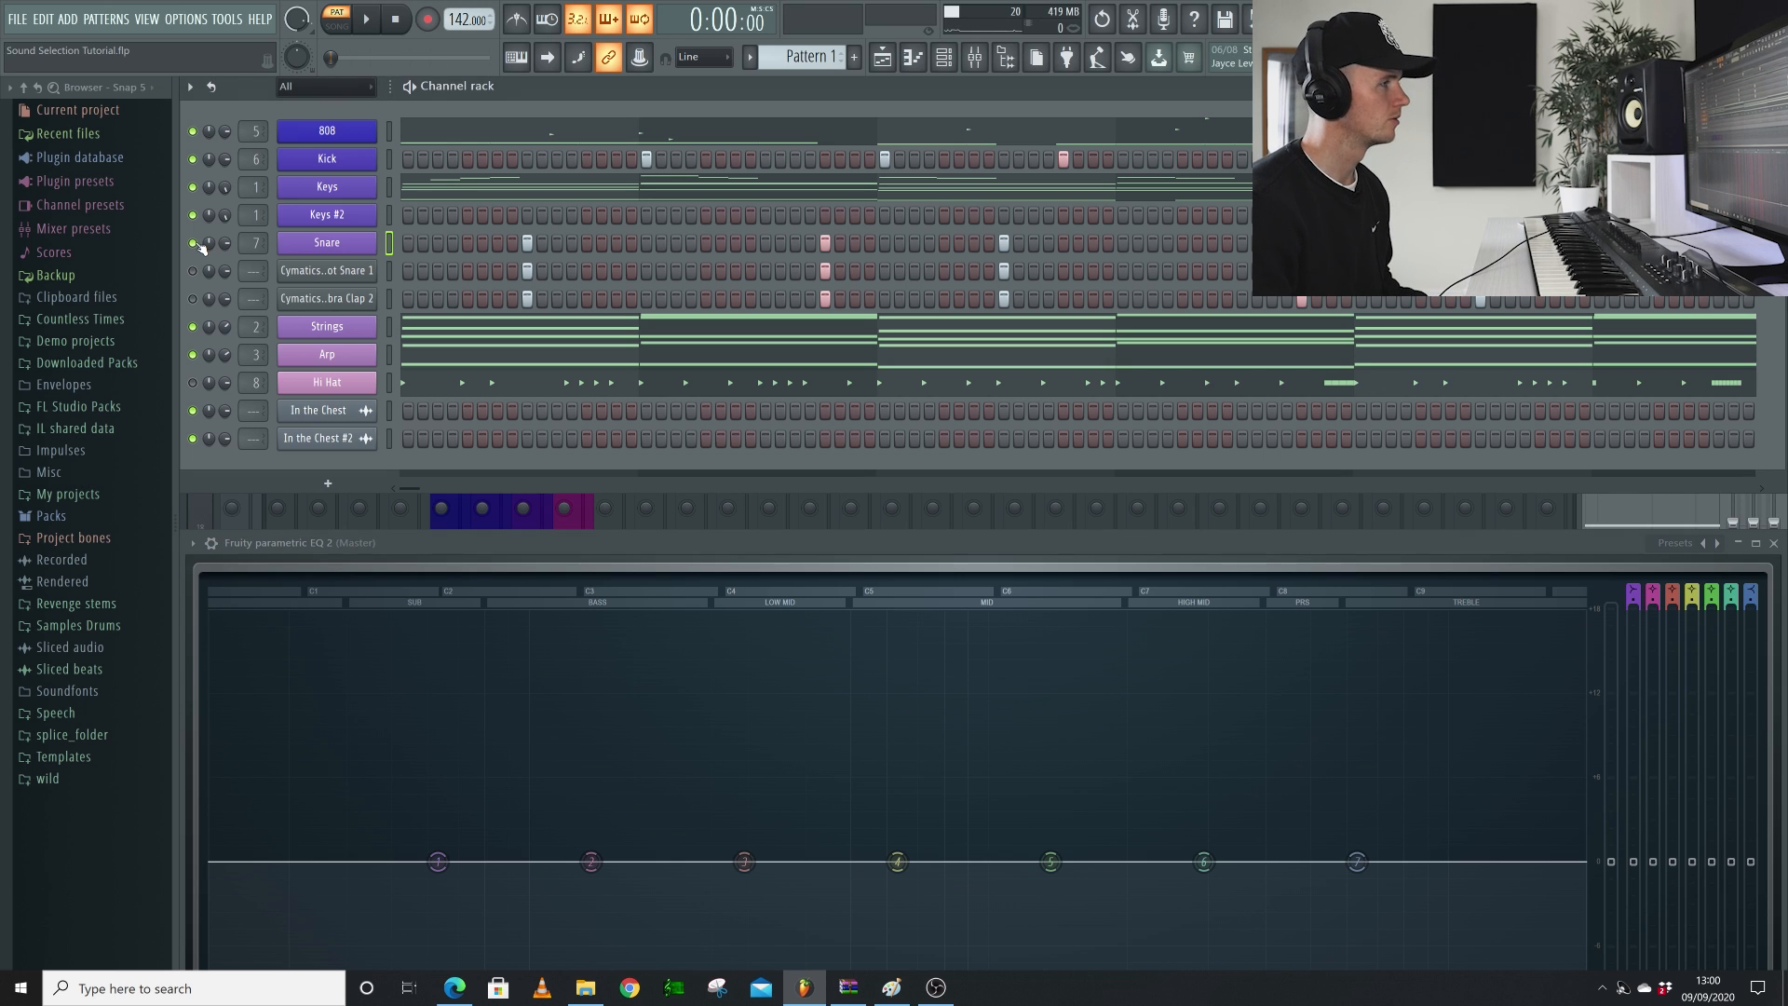
{"action": "key", "text": "space"}
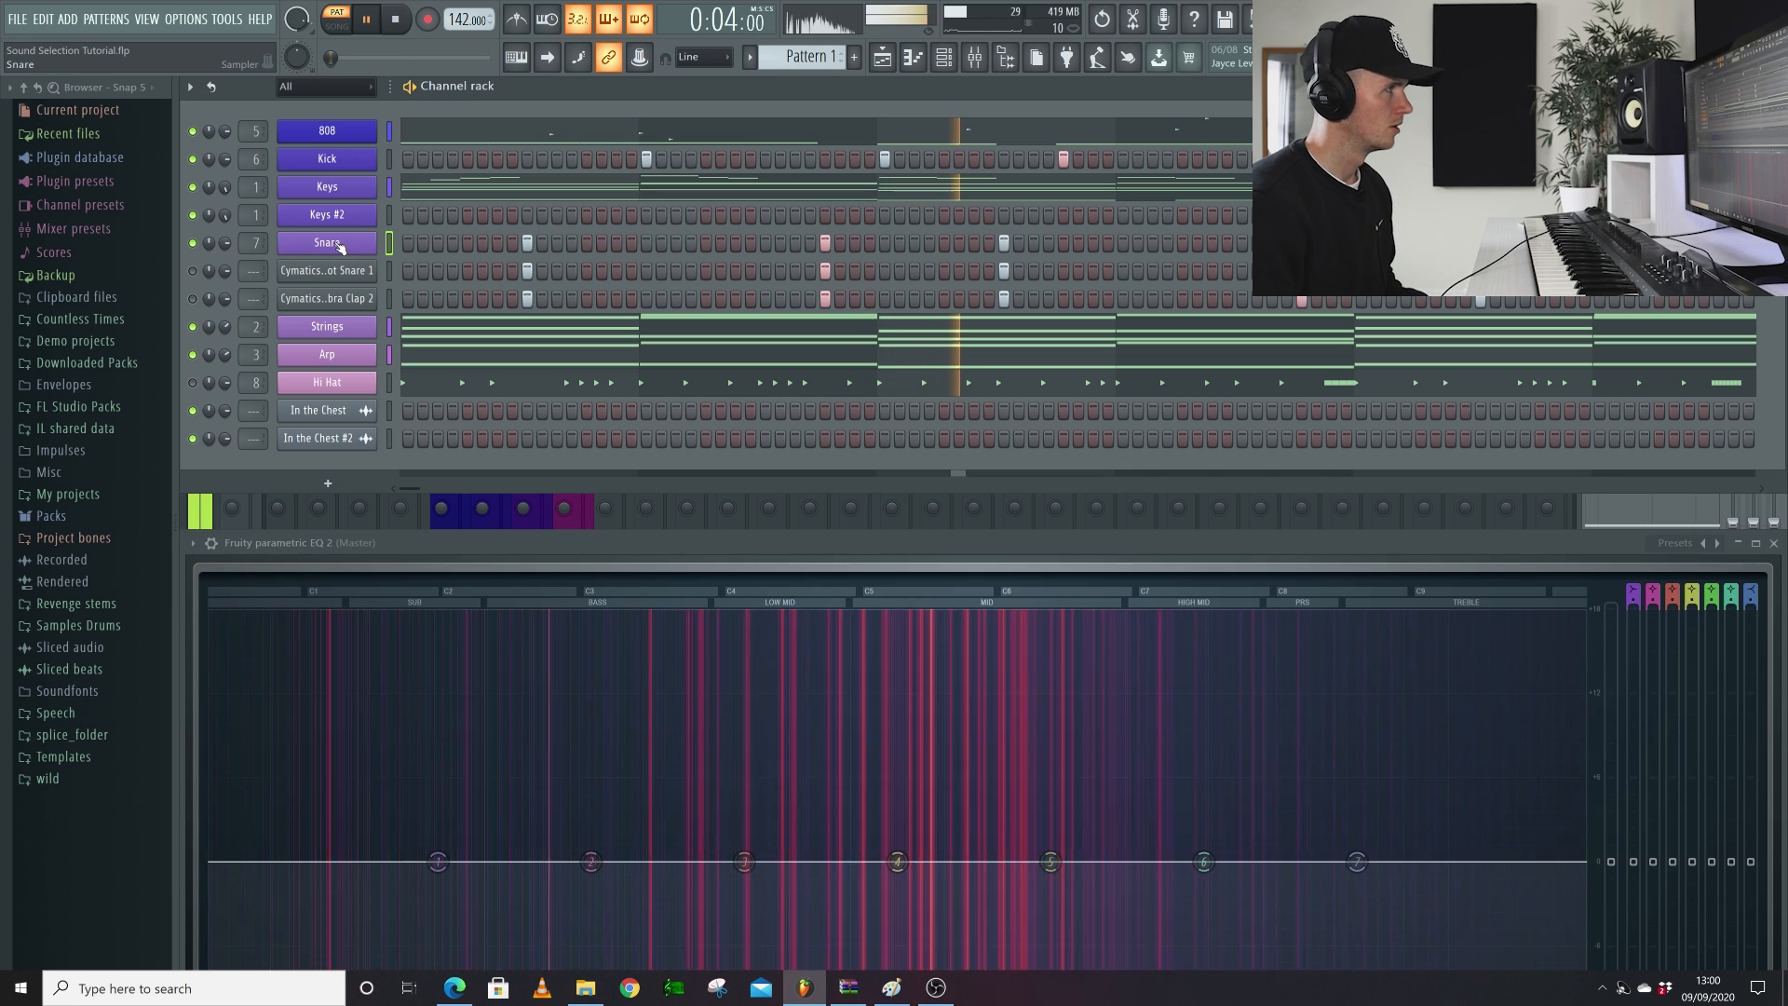
{"action": "key", "text": "space"}
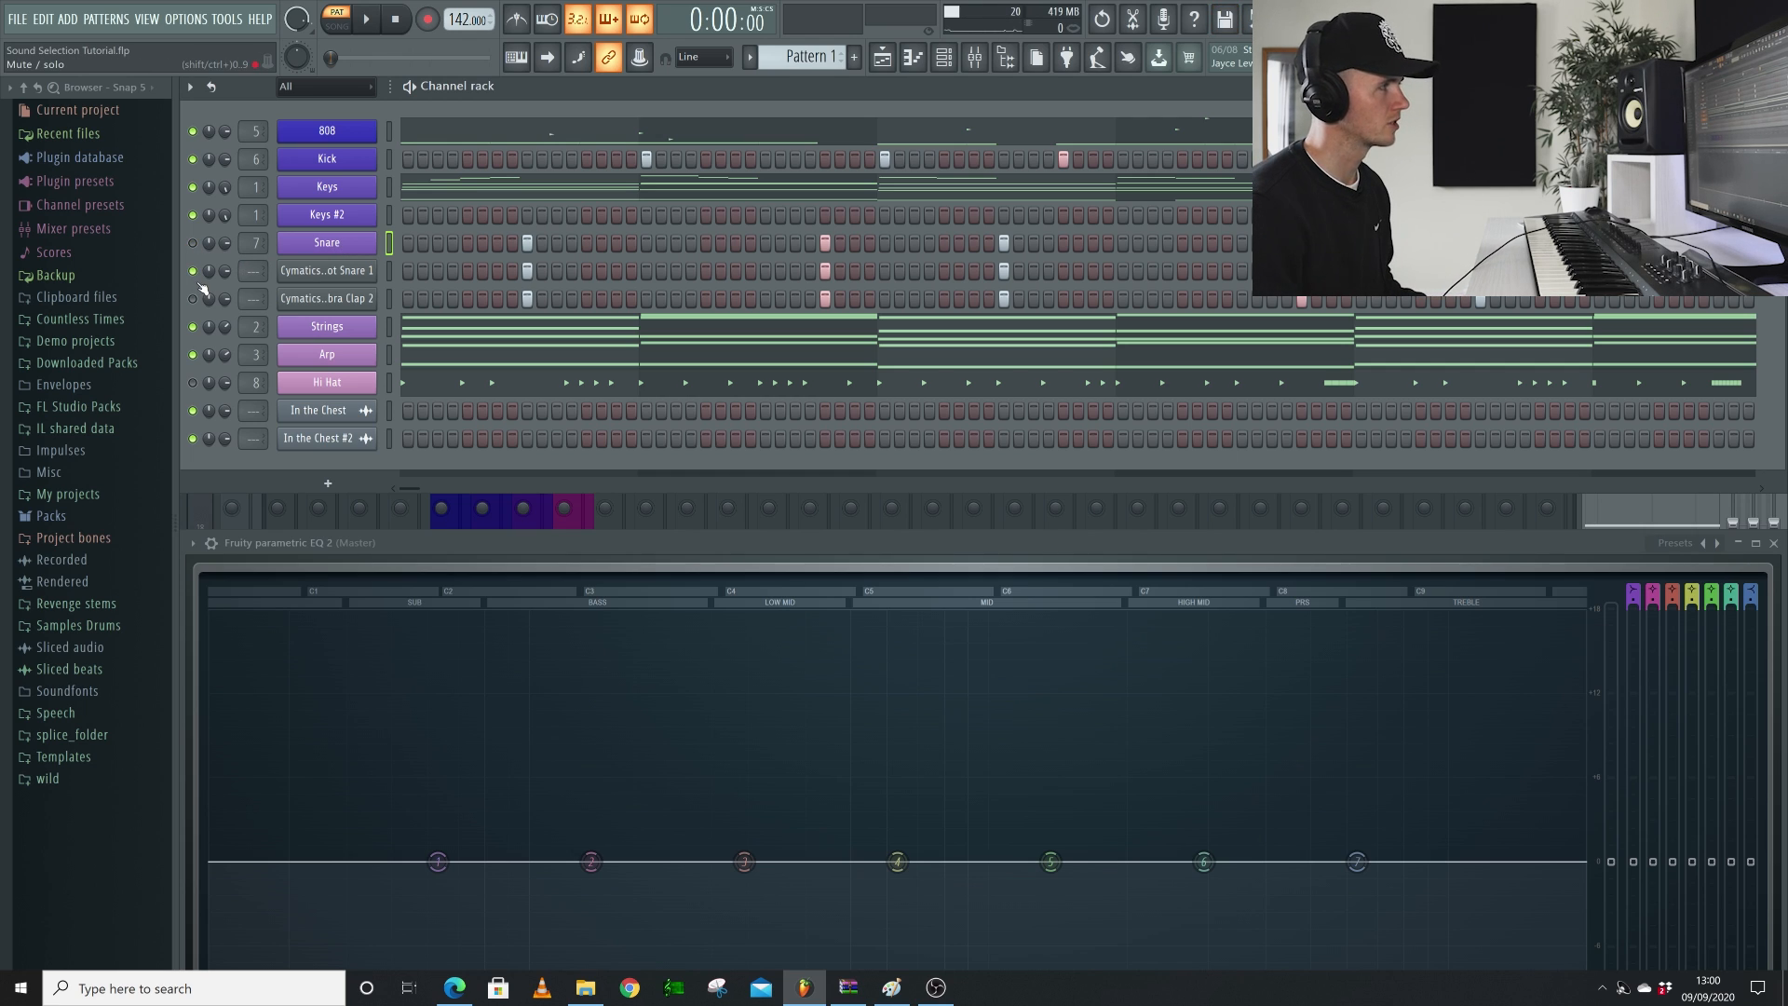
Play the beat with only the Cymatics Snare 1 channel as the snare, and again with only Cymatics Cobra Clap 2
{"action": "key", "text": "space"}
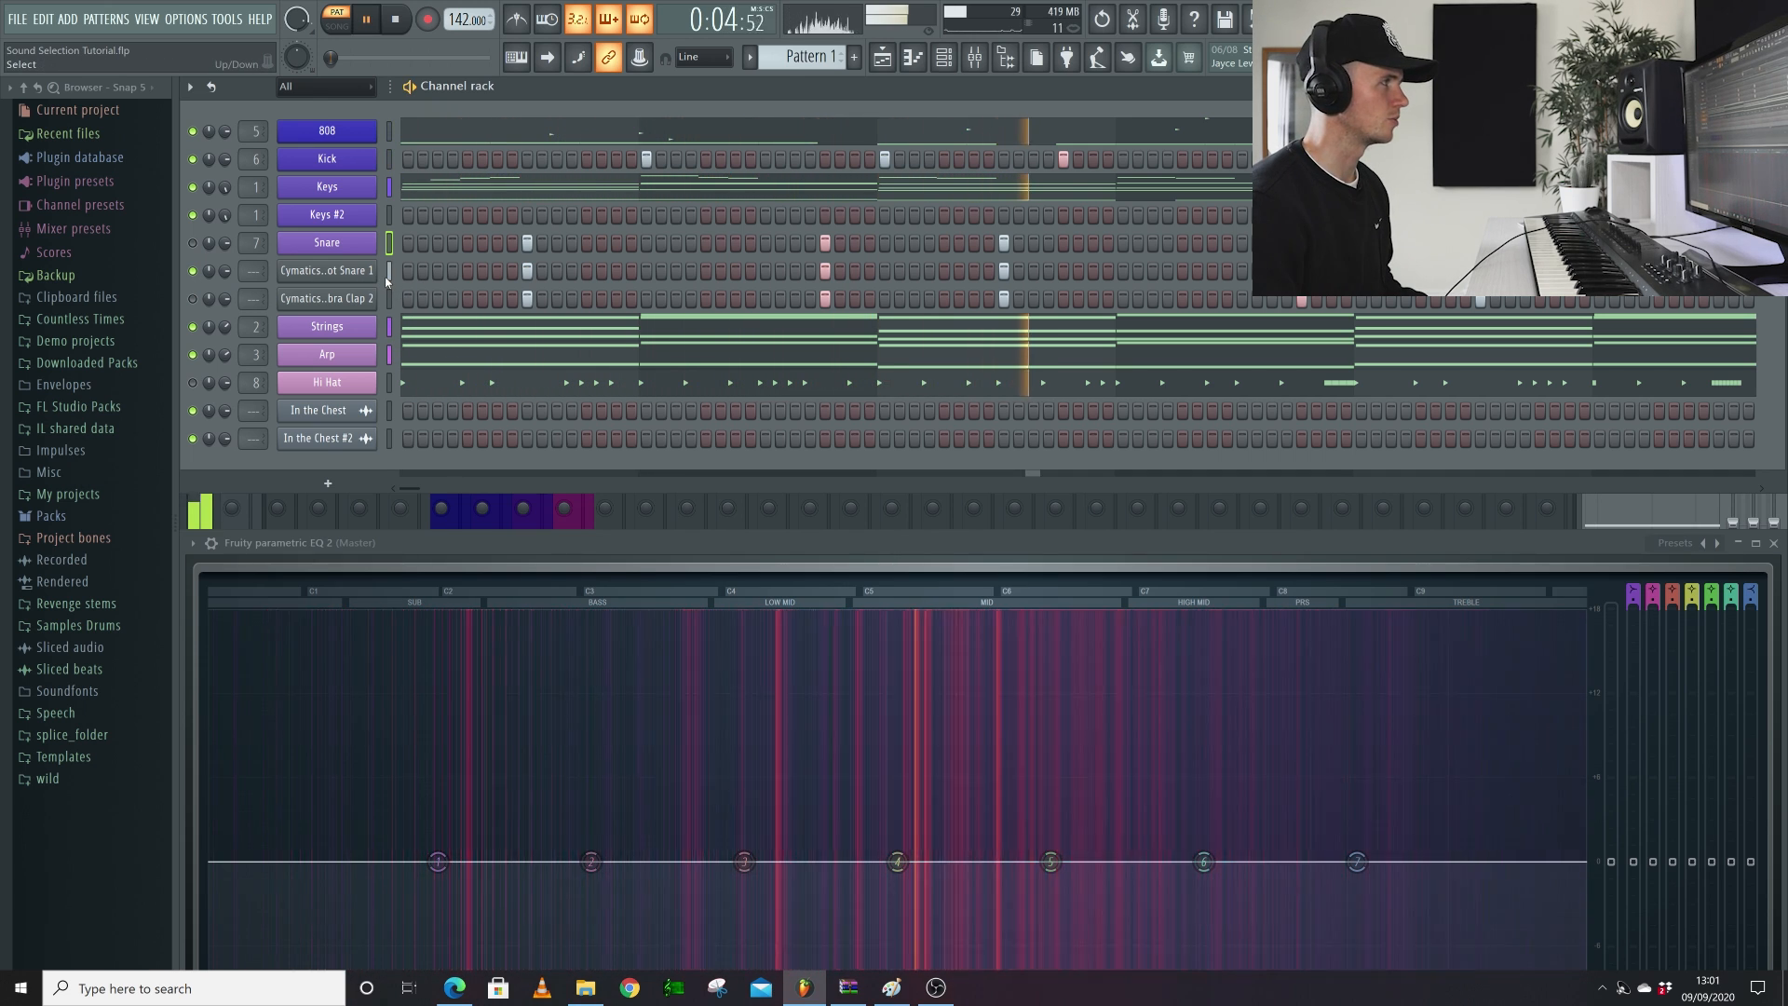
{"action": "key", "text": "space"}
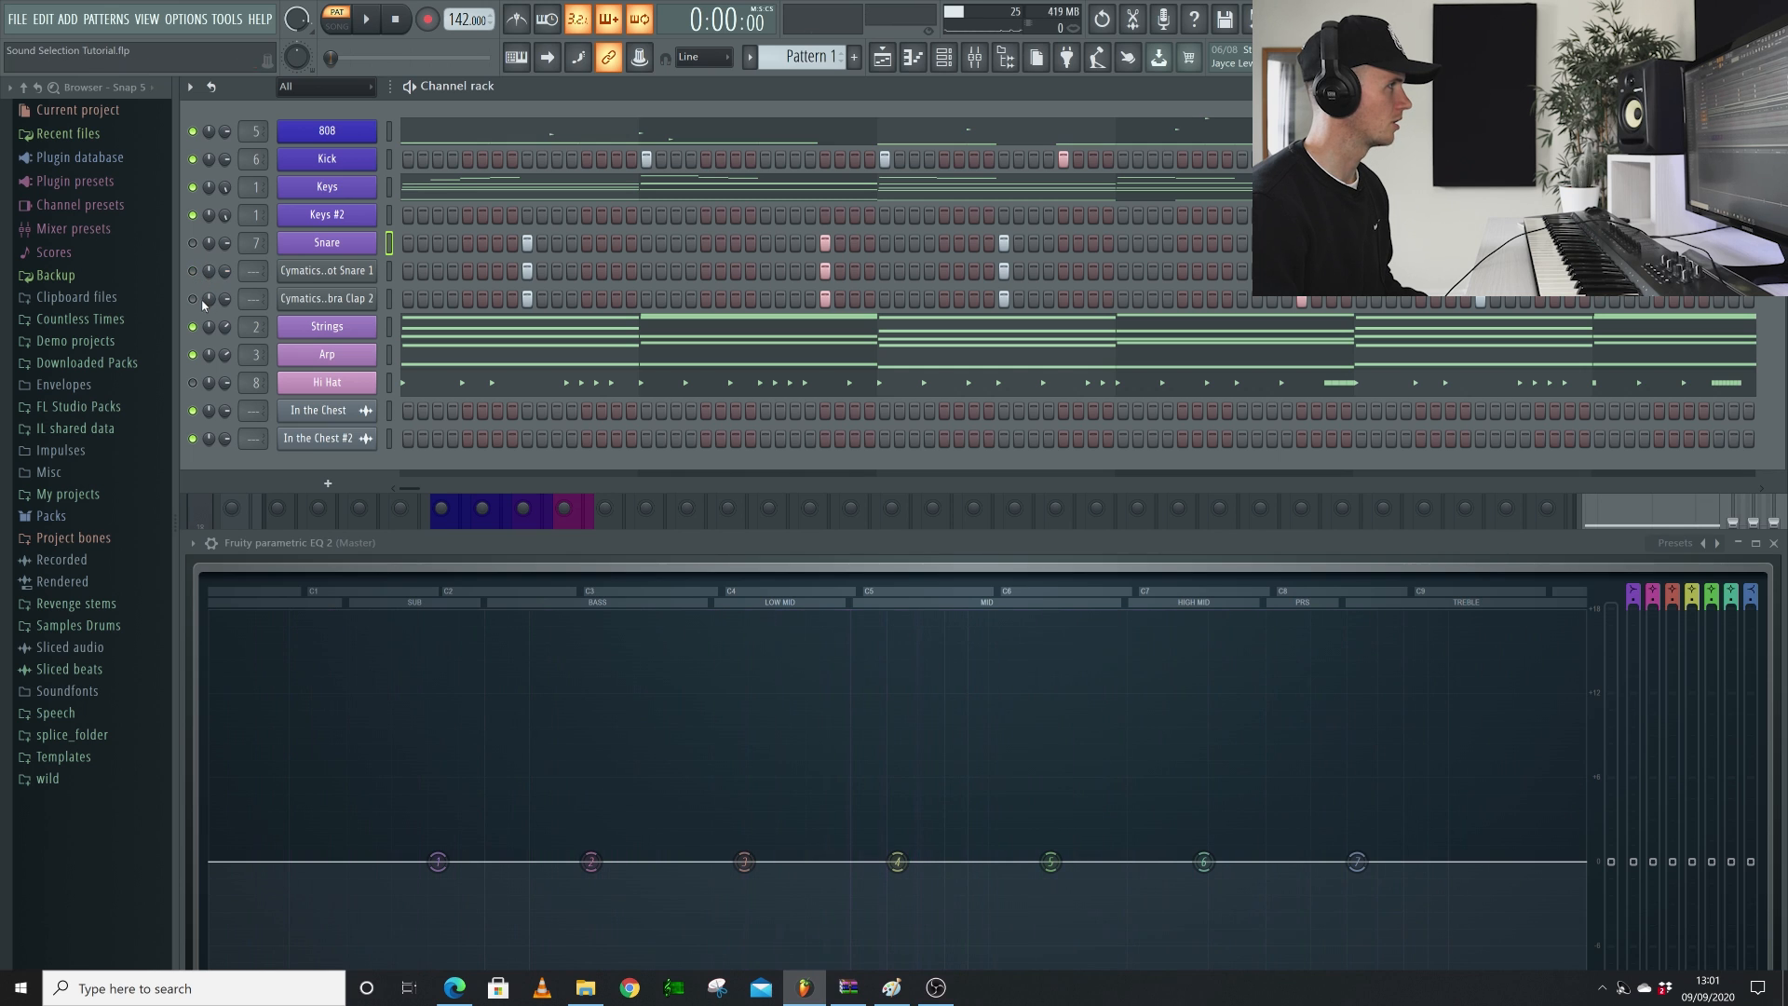
{"action": "left_click", "coordinate": [194, 299]}
{"action": "key", "text": "space"}
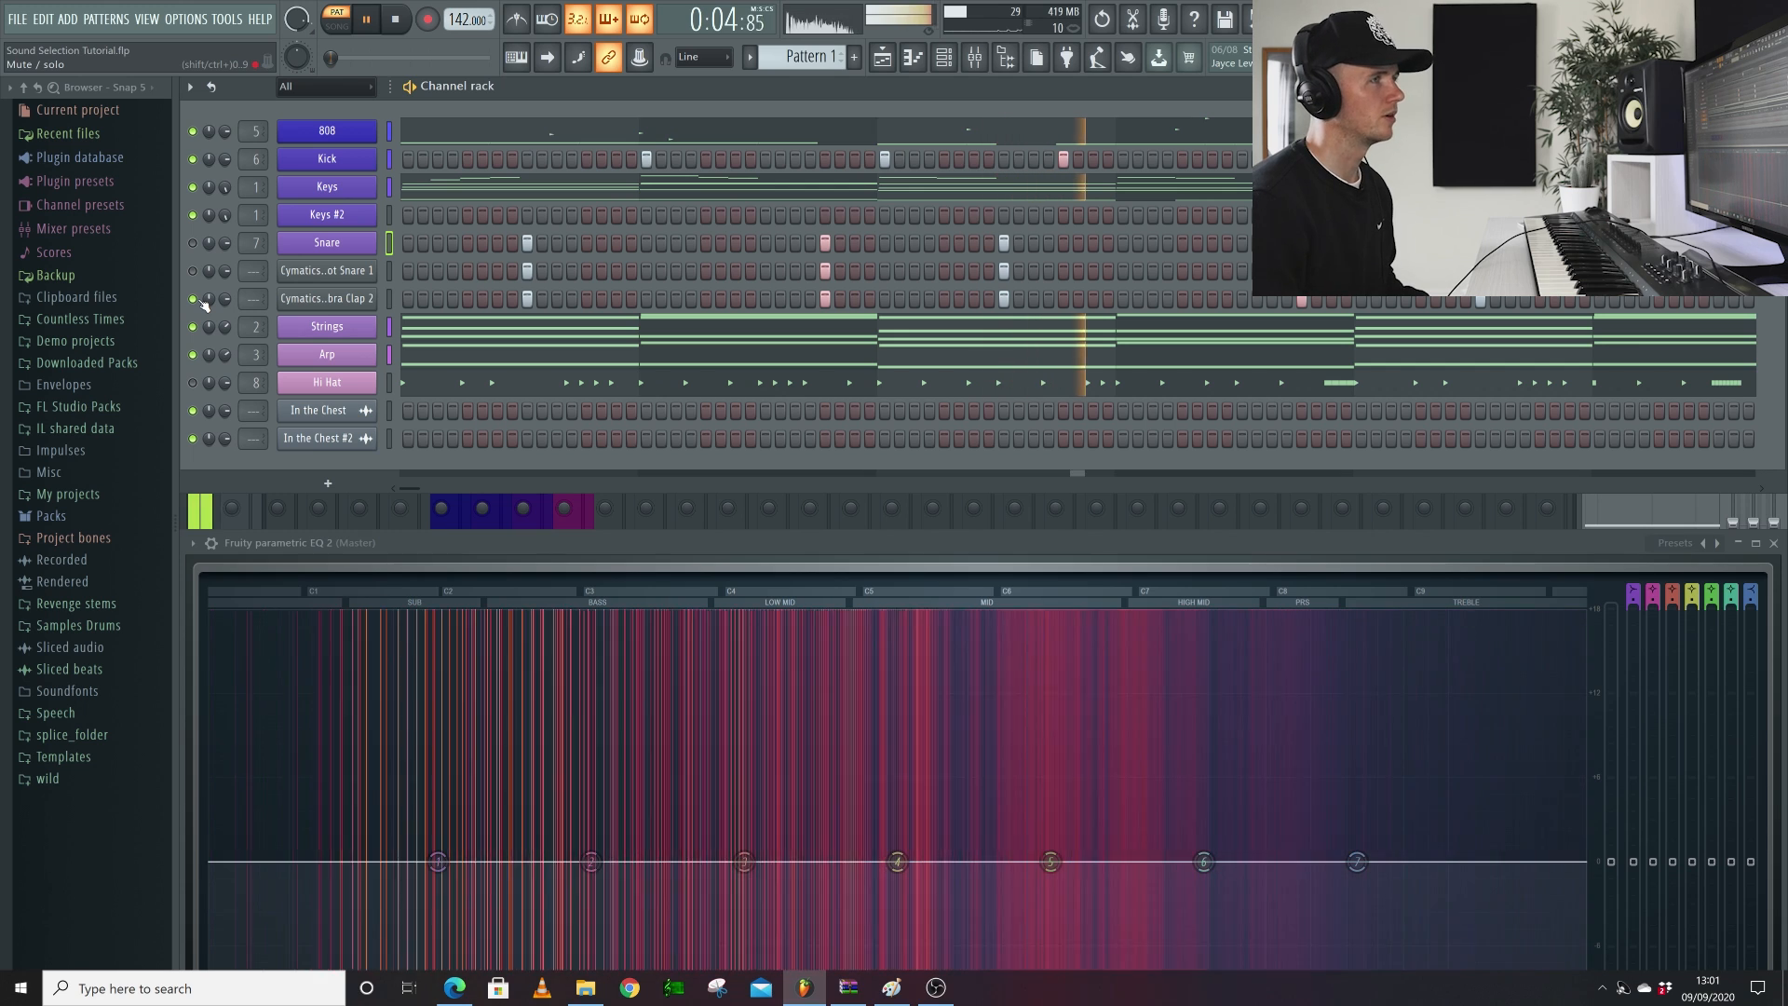
{"action": "key", "text": "space"}
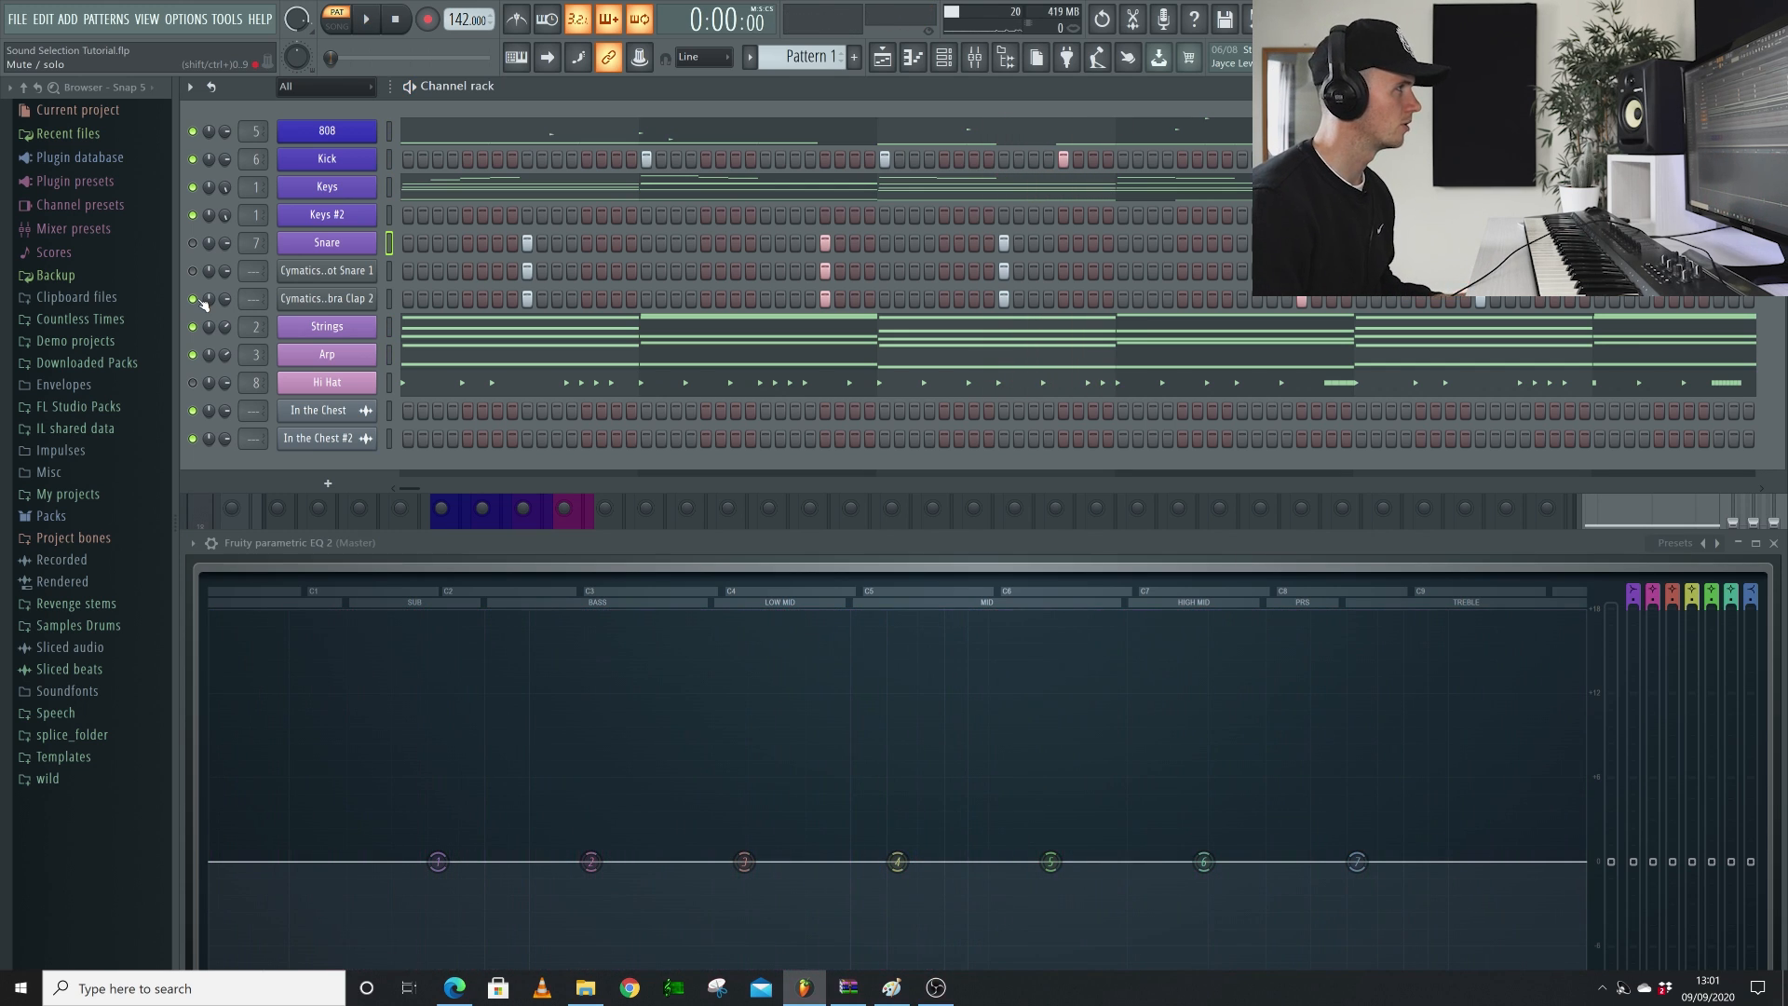
Open the Snare channel's settings and repeatedly play its Cactus Snare 7 sample to examine its frequencies in the EQ
{"action": "left_click", "coordinate": [327, 242]}
{"action": "left_click", "coordinate": [268, 402]}
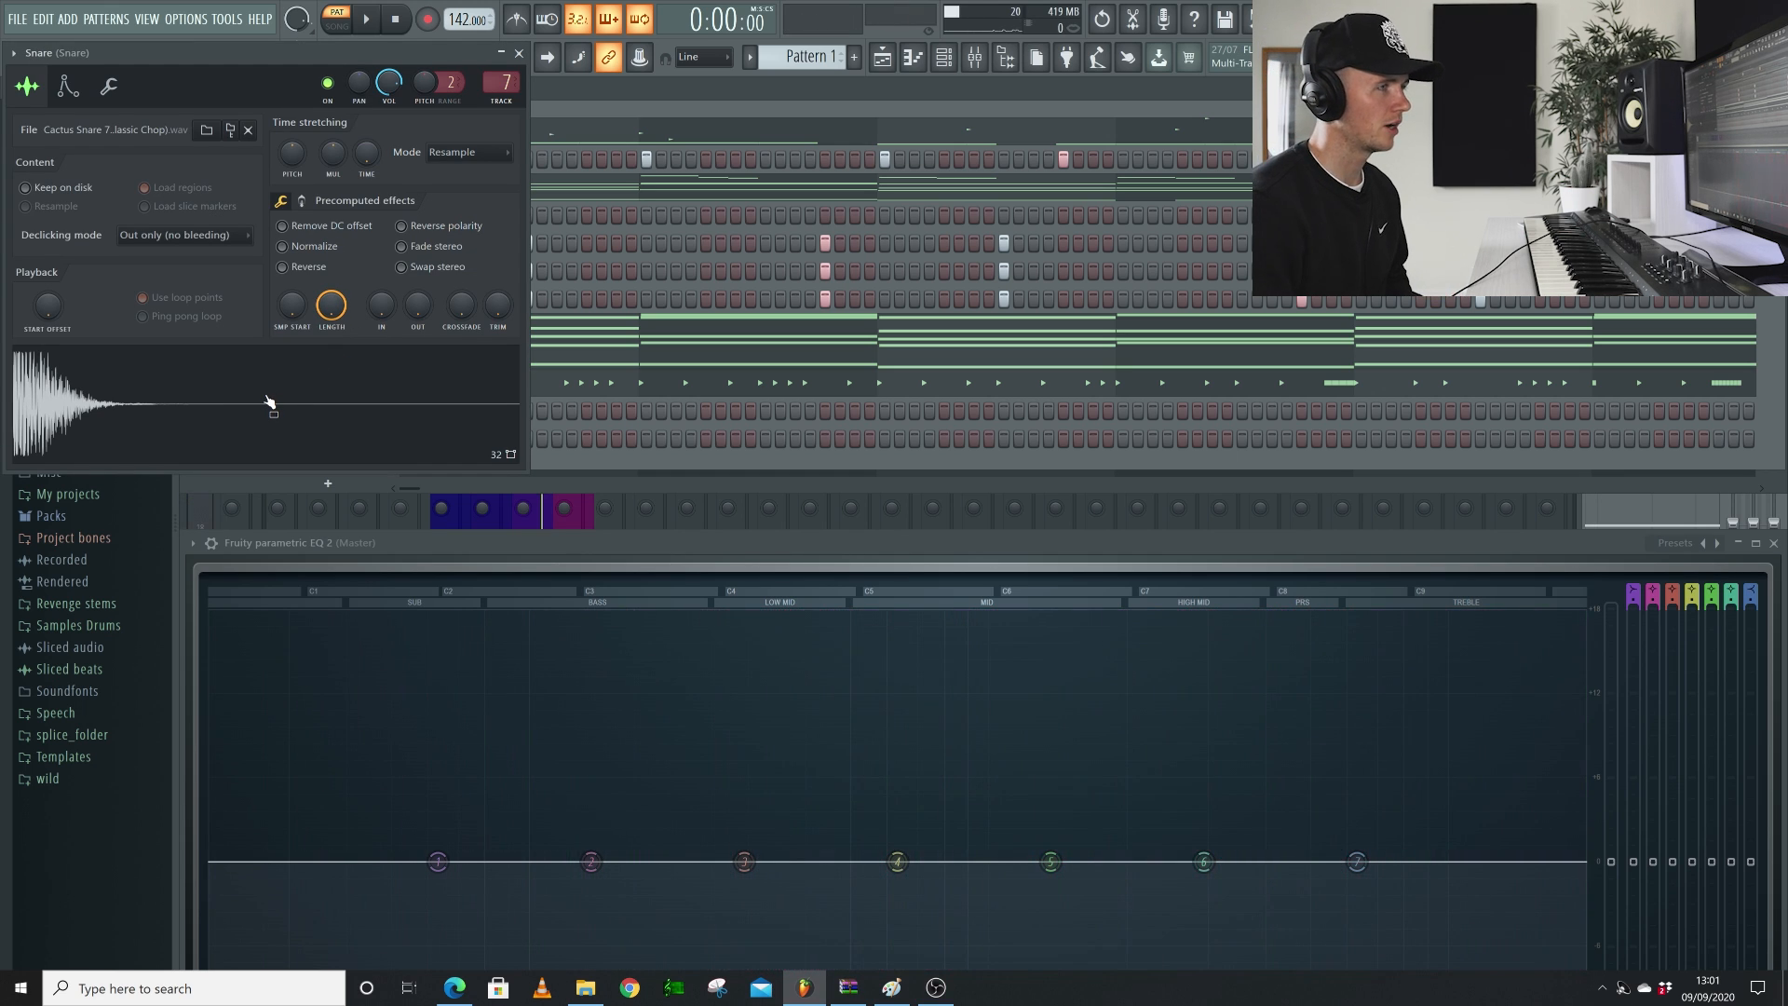
{"action": "left_click", "coordinate": [268, 402]}
{"action": "left_click", "coordinate": [268, 402]}
{"action": "left_click", "coordinate": [268, 402]}
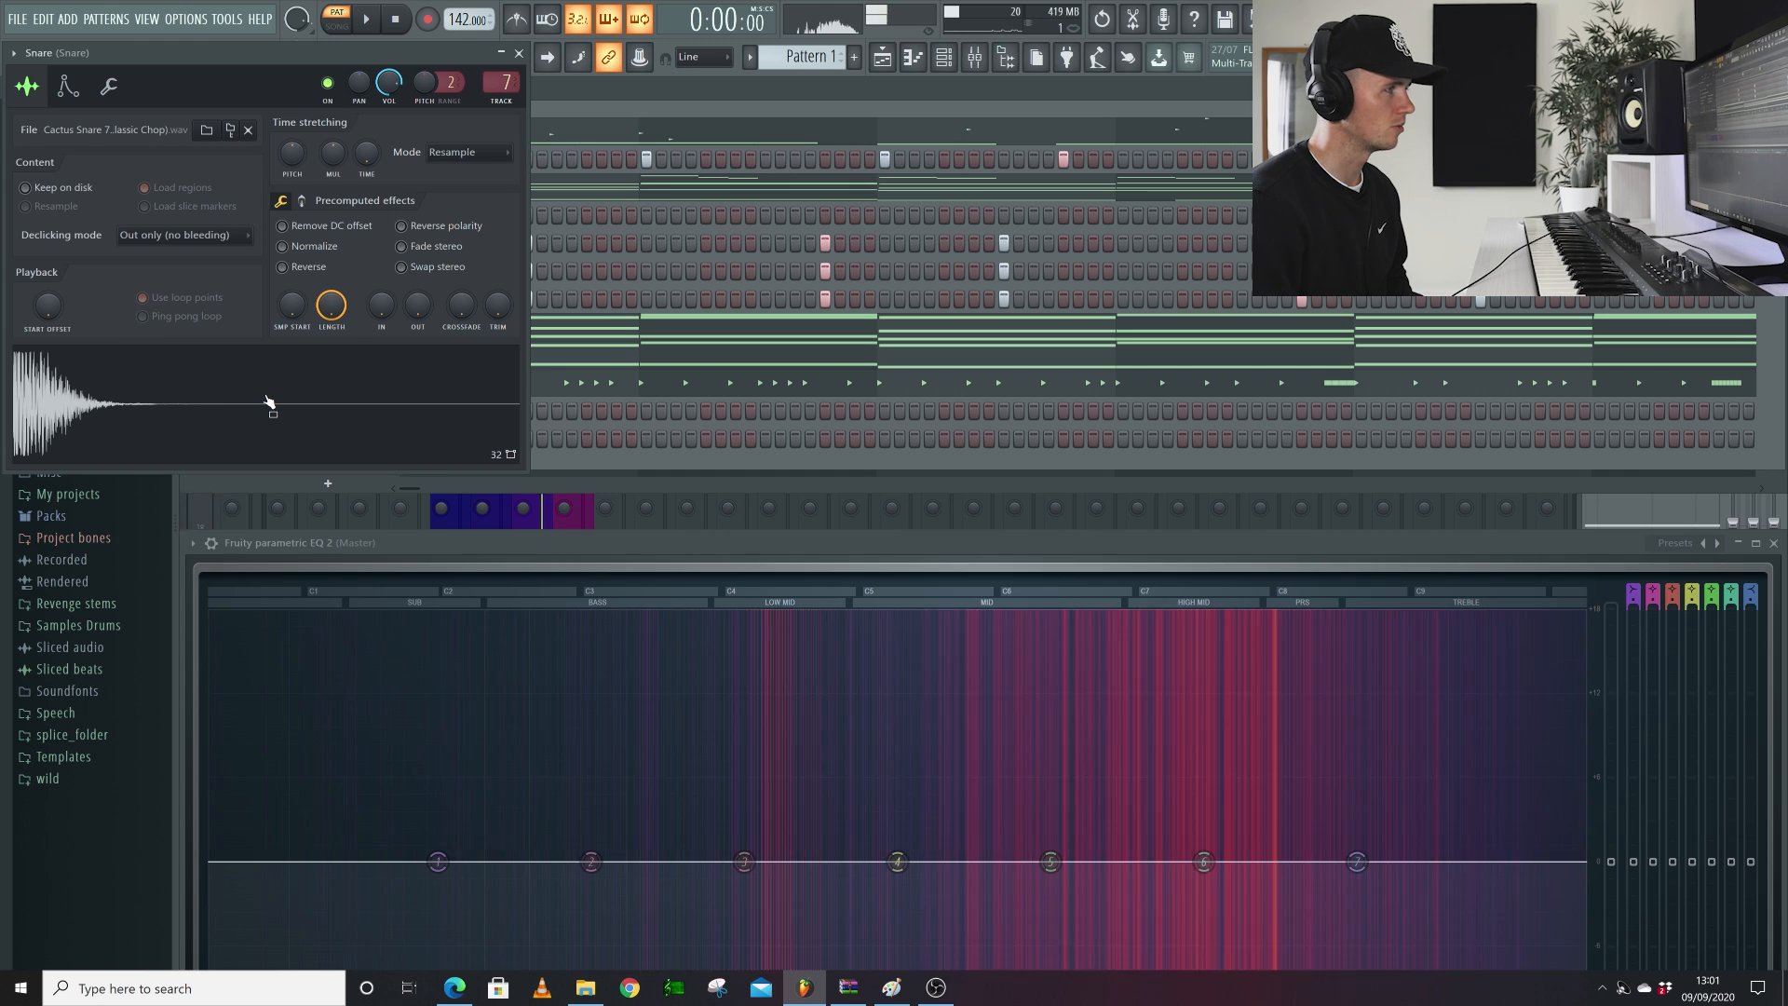
{"action": "left_click", "coordinate": [389, 412]}
{"action": "left_click", "coordinate": [389, 412]}
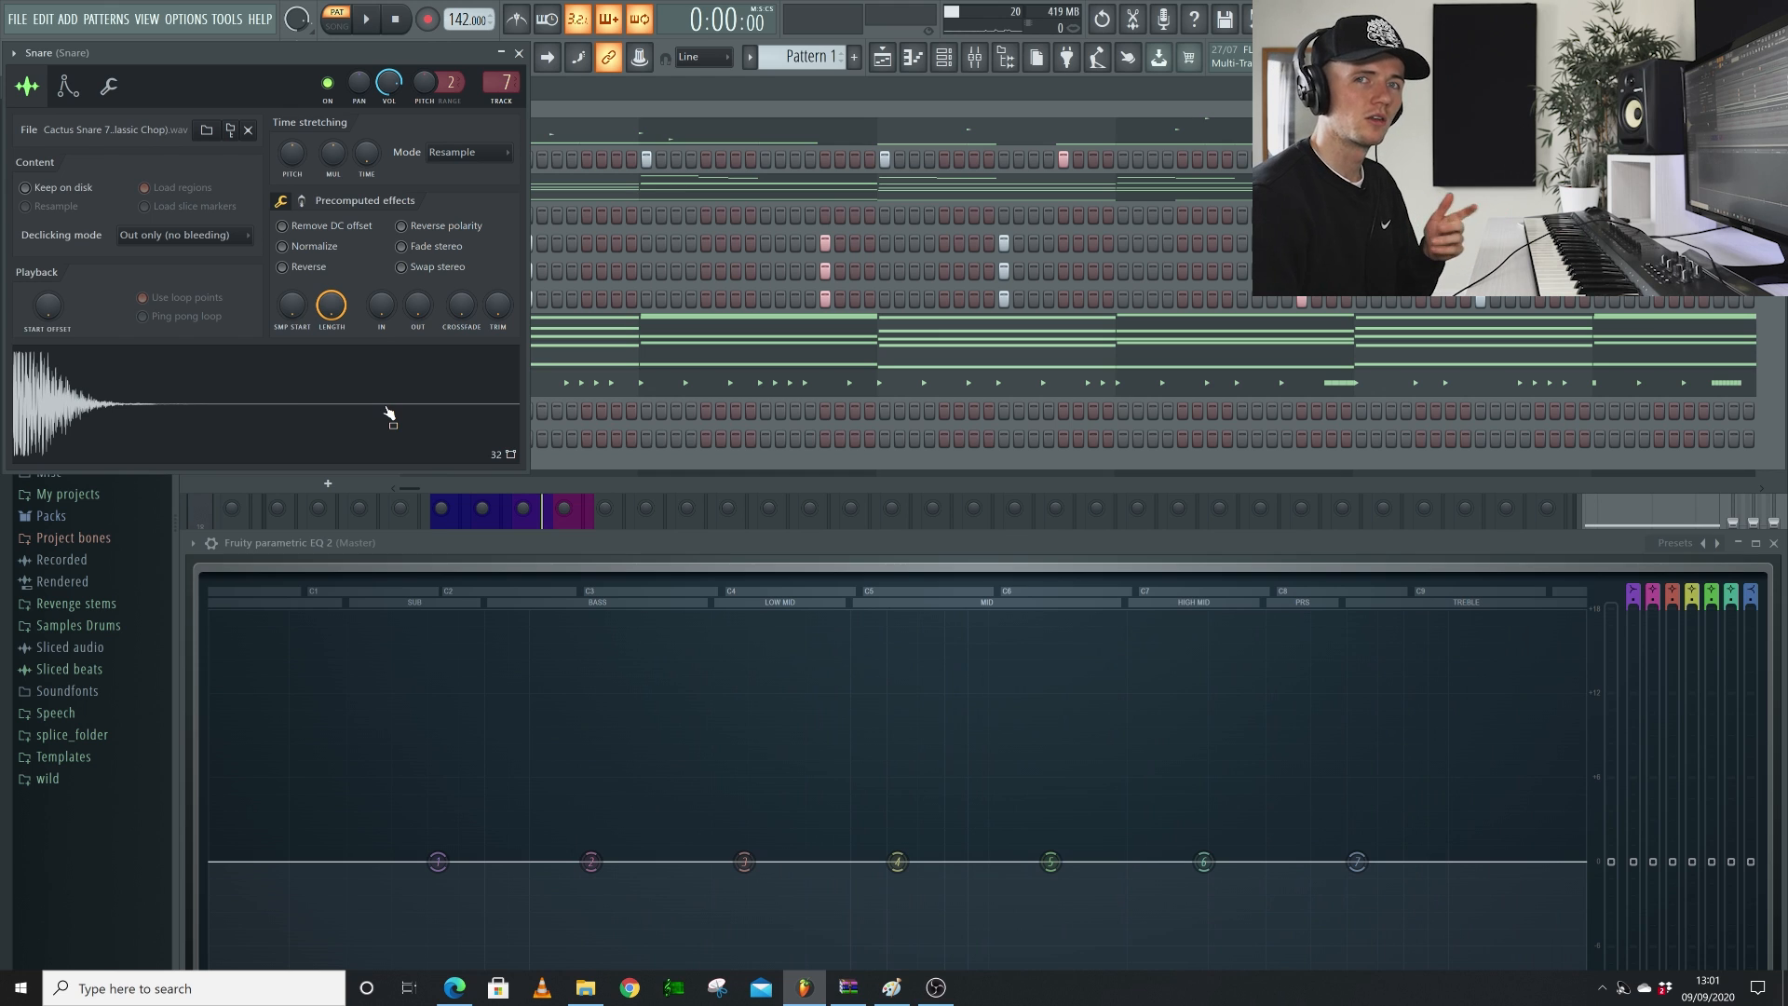
{"action": "left_click", "coordinate": [389, 413]}
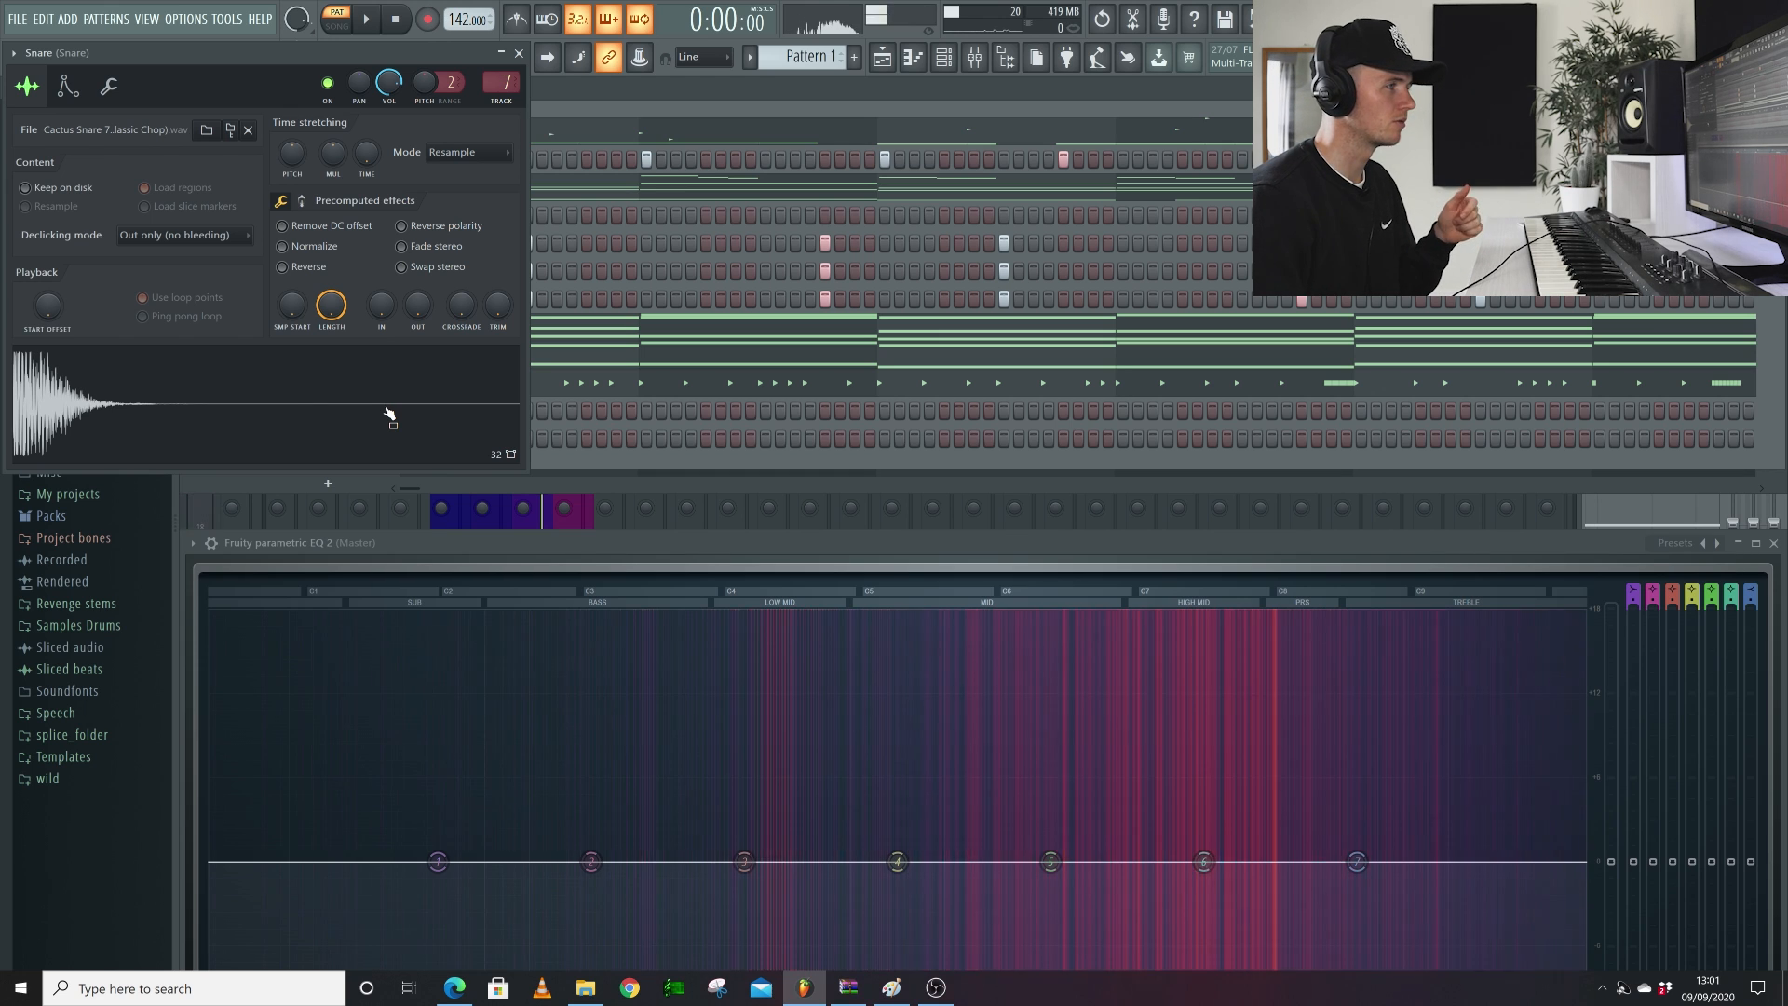
{"action": "left_click", "coordinate": [389, 413]}
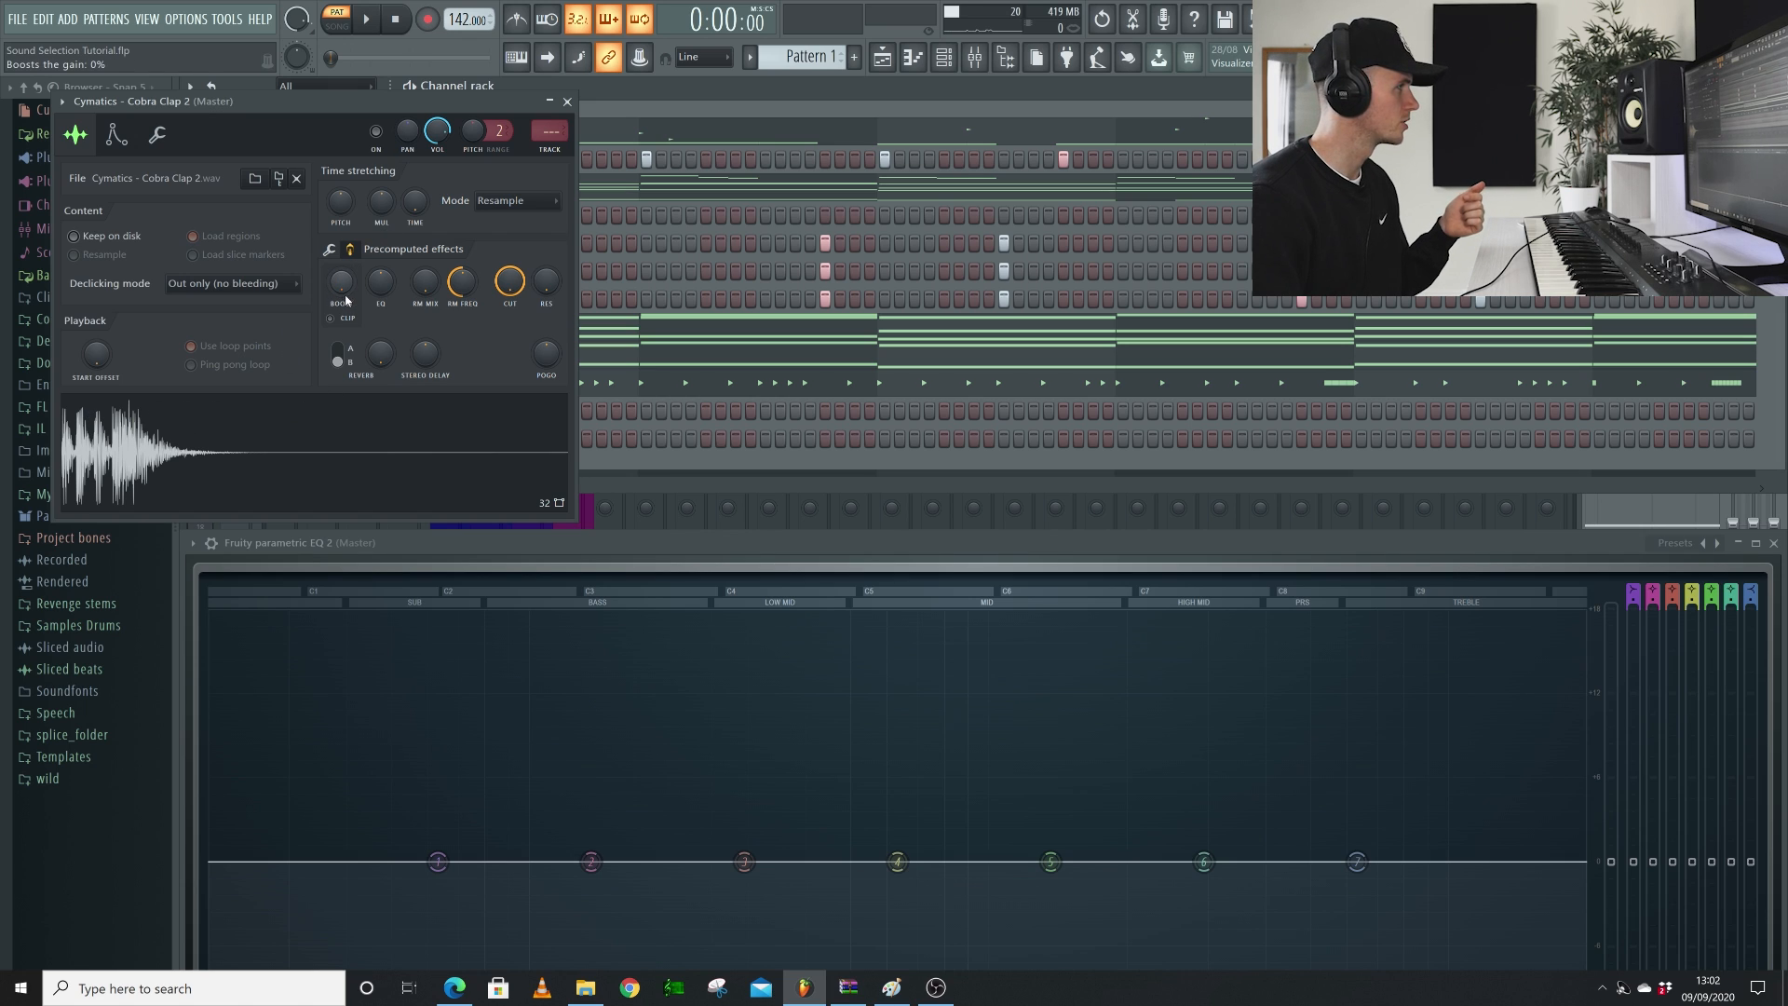
Try boosting the Cymatics - Cobra Clap 2 sample with clipping on, reset both, and close its settings
{"action": "left_click_drag", "start_coordinate": [348, 298], "coordinate": [347, 219]}
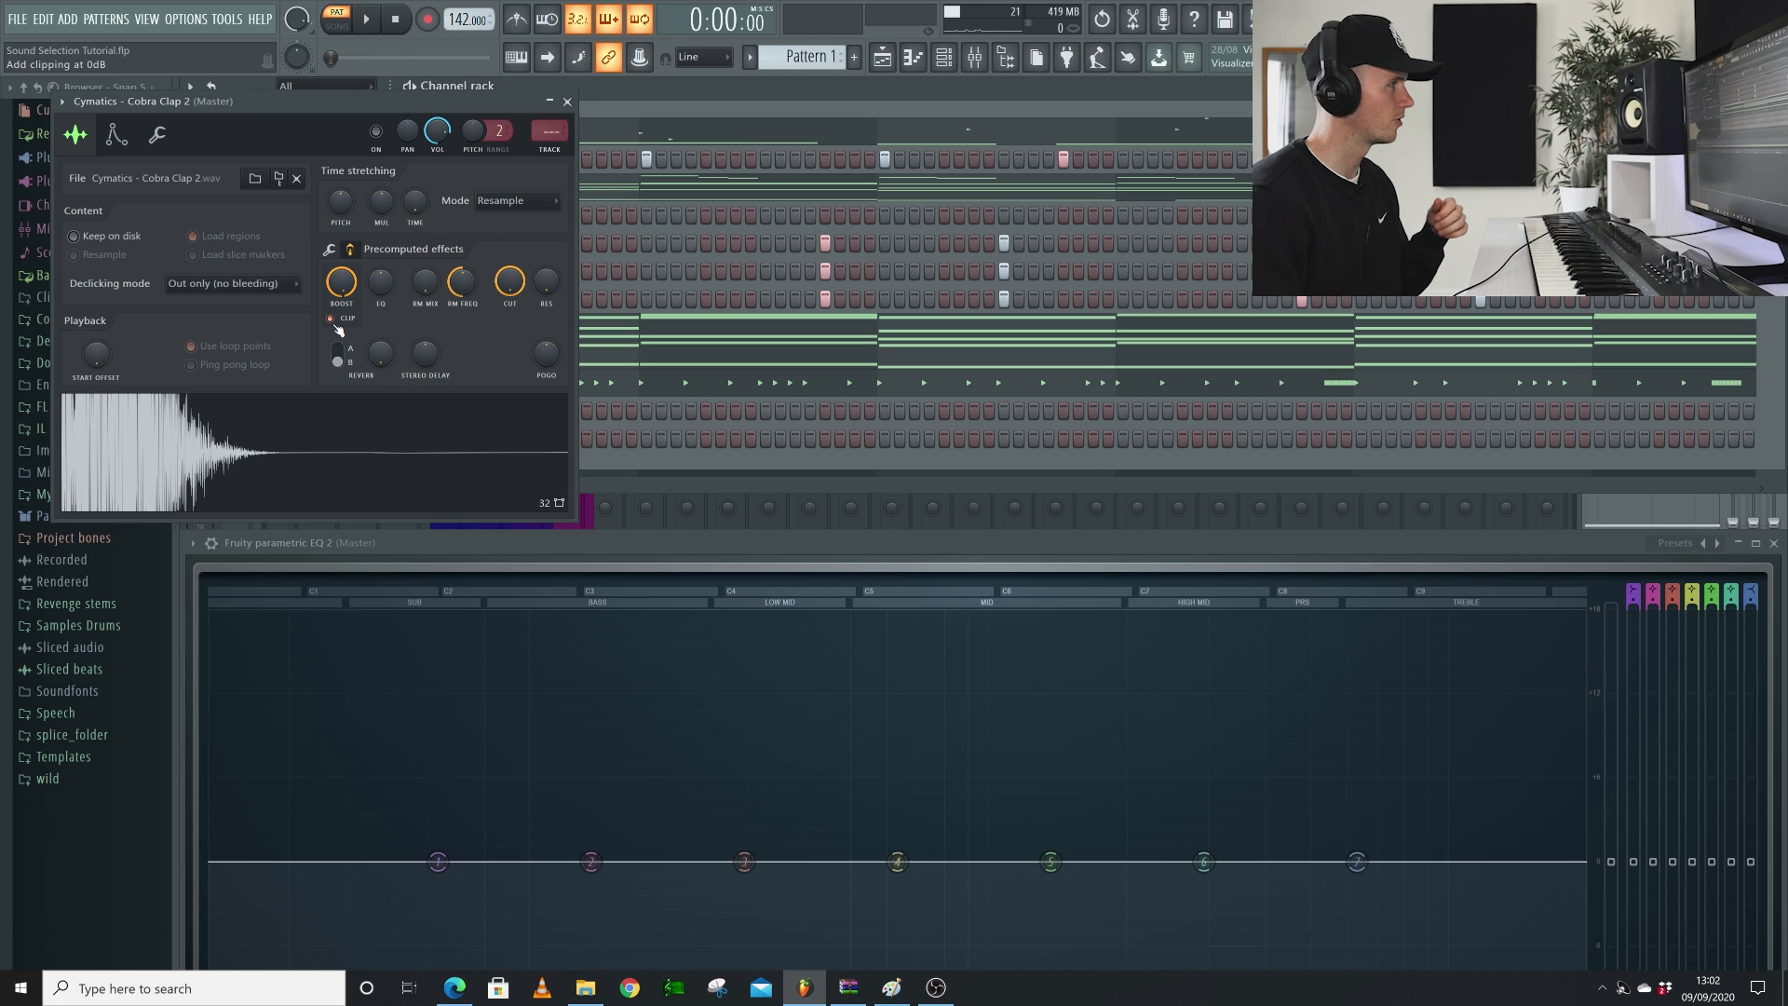
{"action": "left_click_drag", "start_coordinate": [342, 281], "coordinate": [341, 326]}
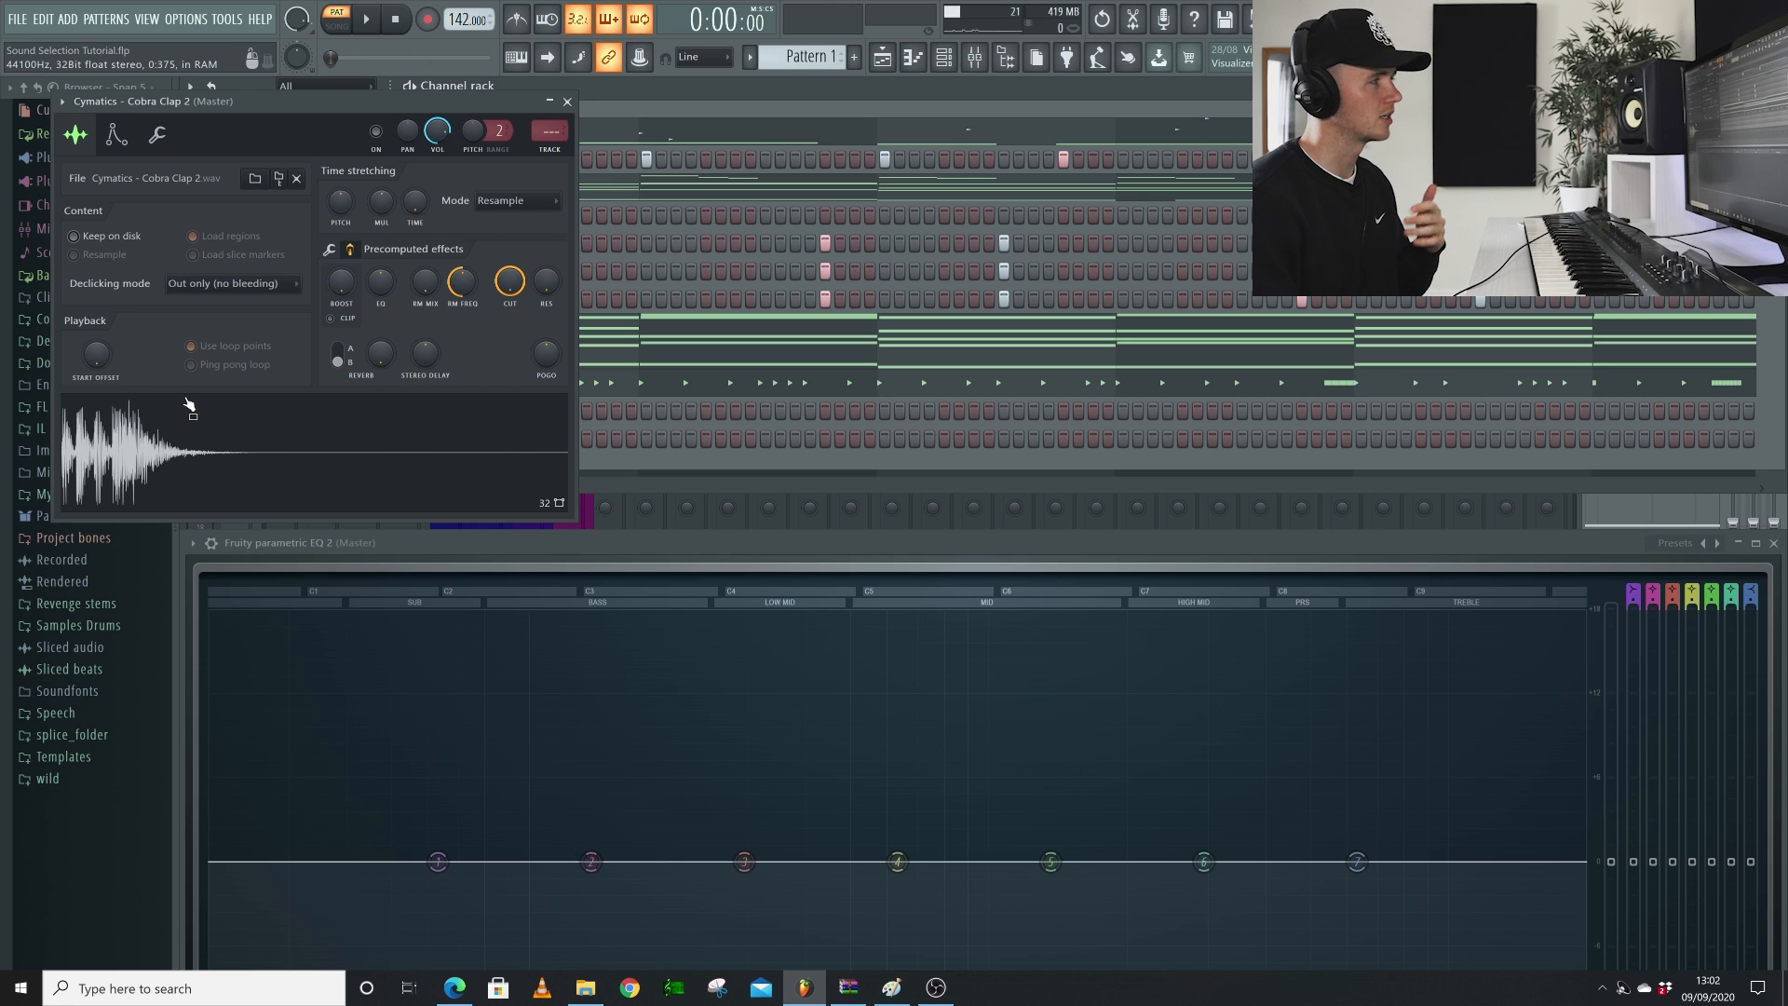
{"action": "left_click", "coordinate": [567, 102]}
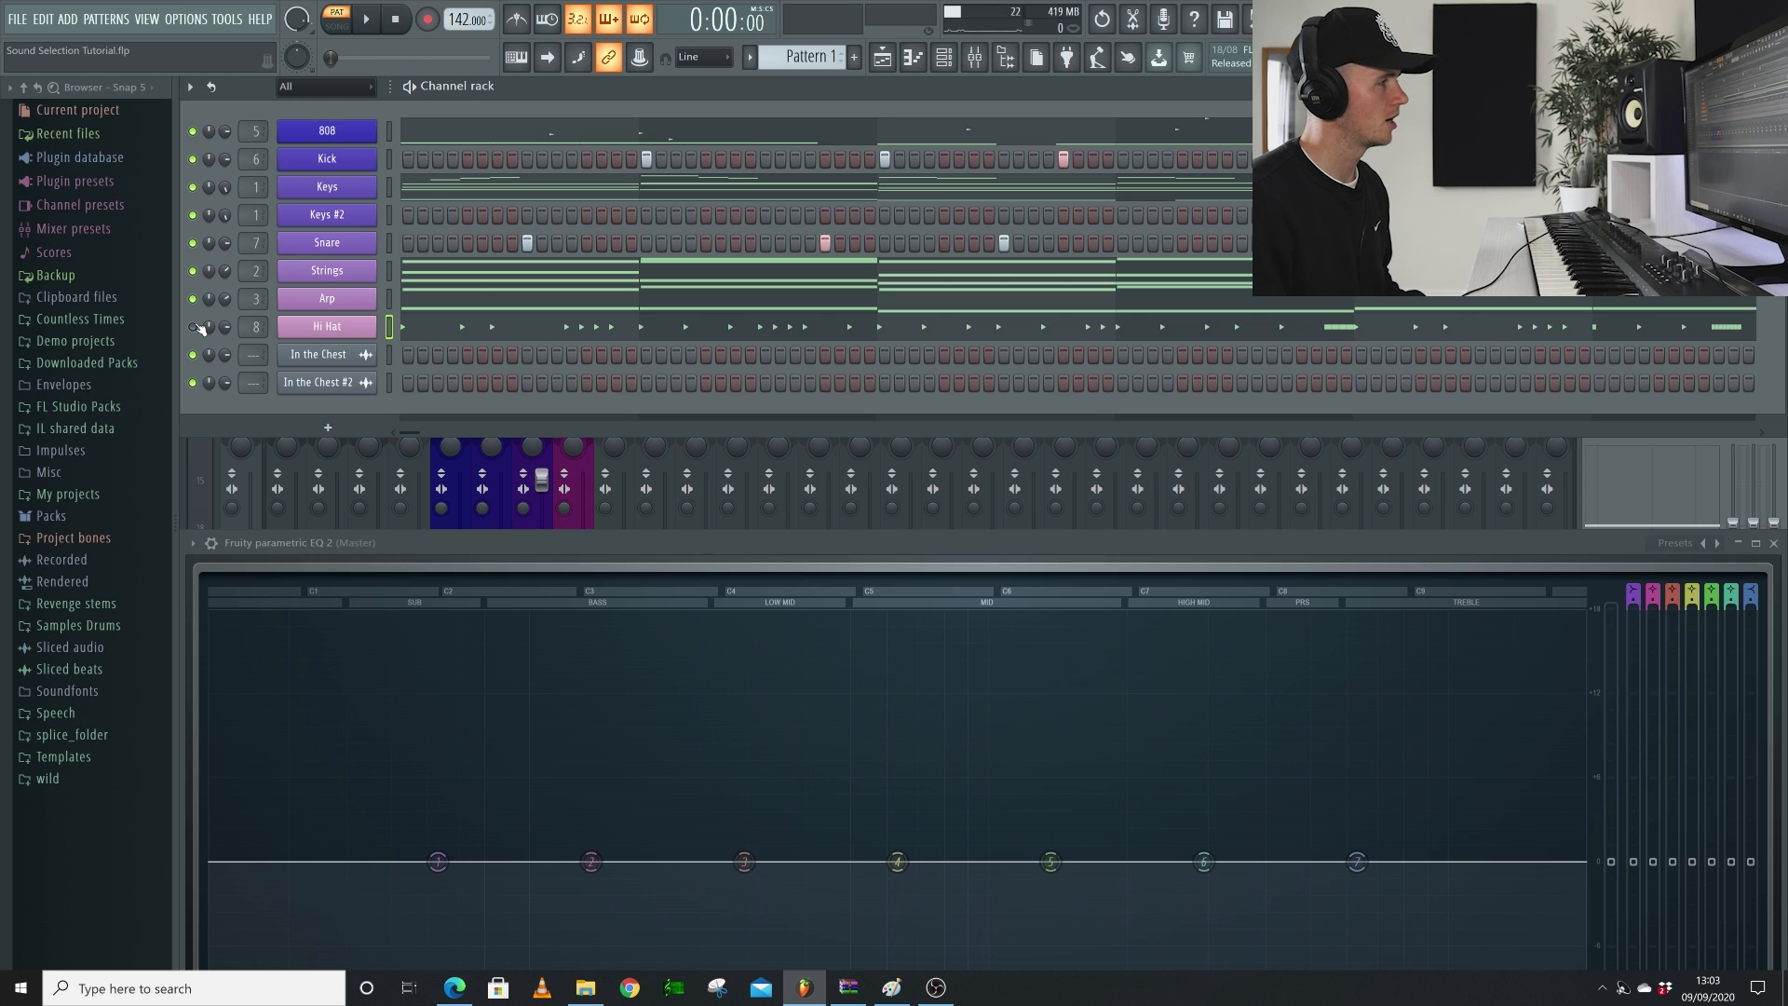
Move the Fruity parametric EQ 2 window clear of the mixer strip and play the beat with the Hi Hat muted
{"action": "left_click_drag", "start_coordinate": [605, 549], "coordinate": [561, 451]}
{"action": "key", "text": "space"}
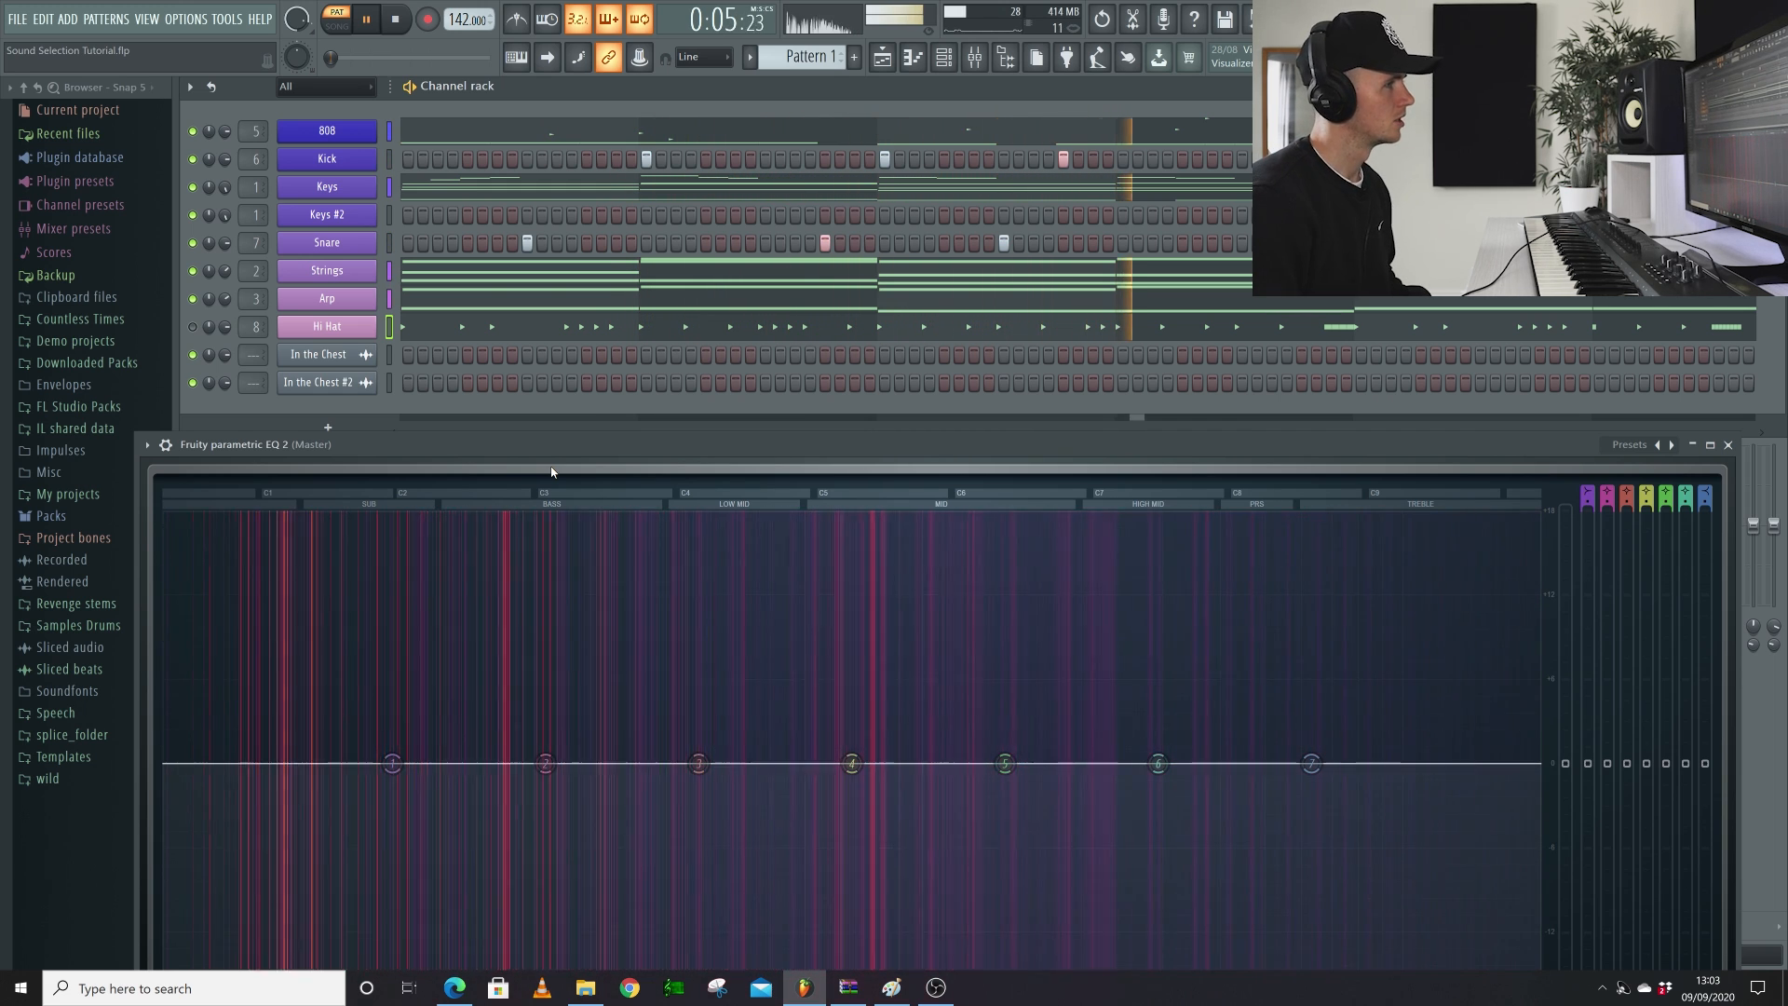
{"action": "key", "text": "space"}
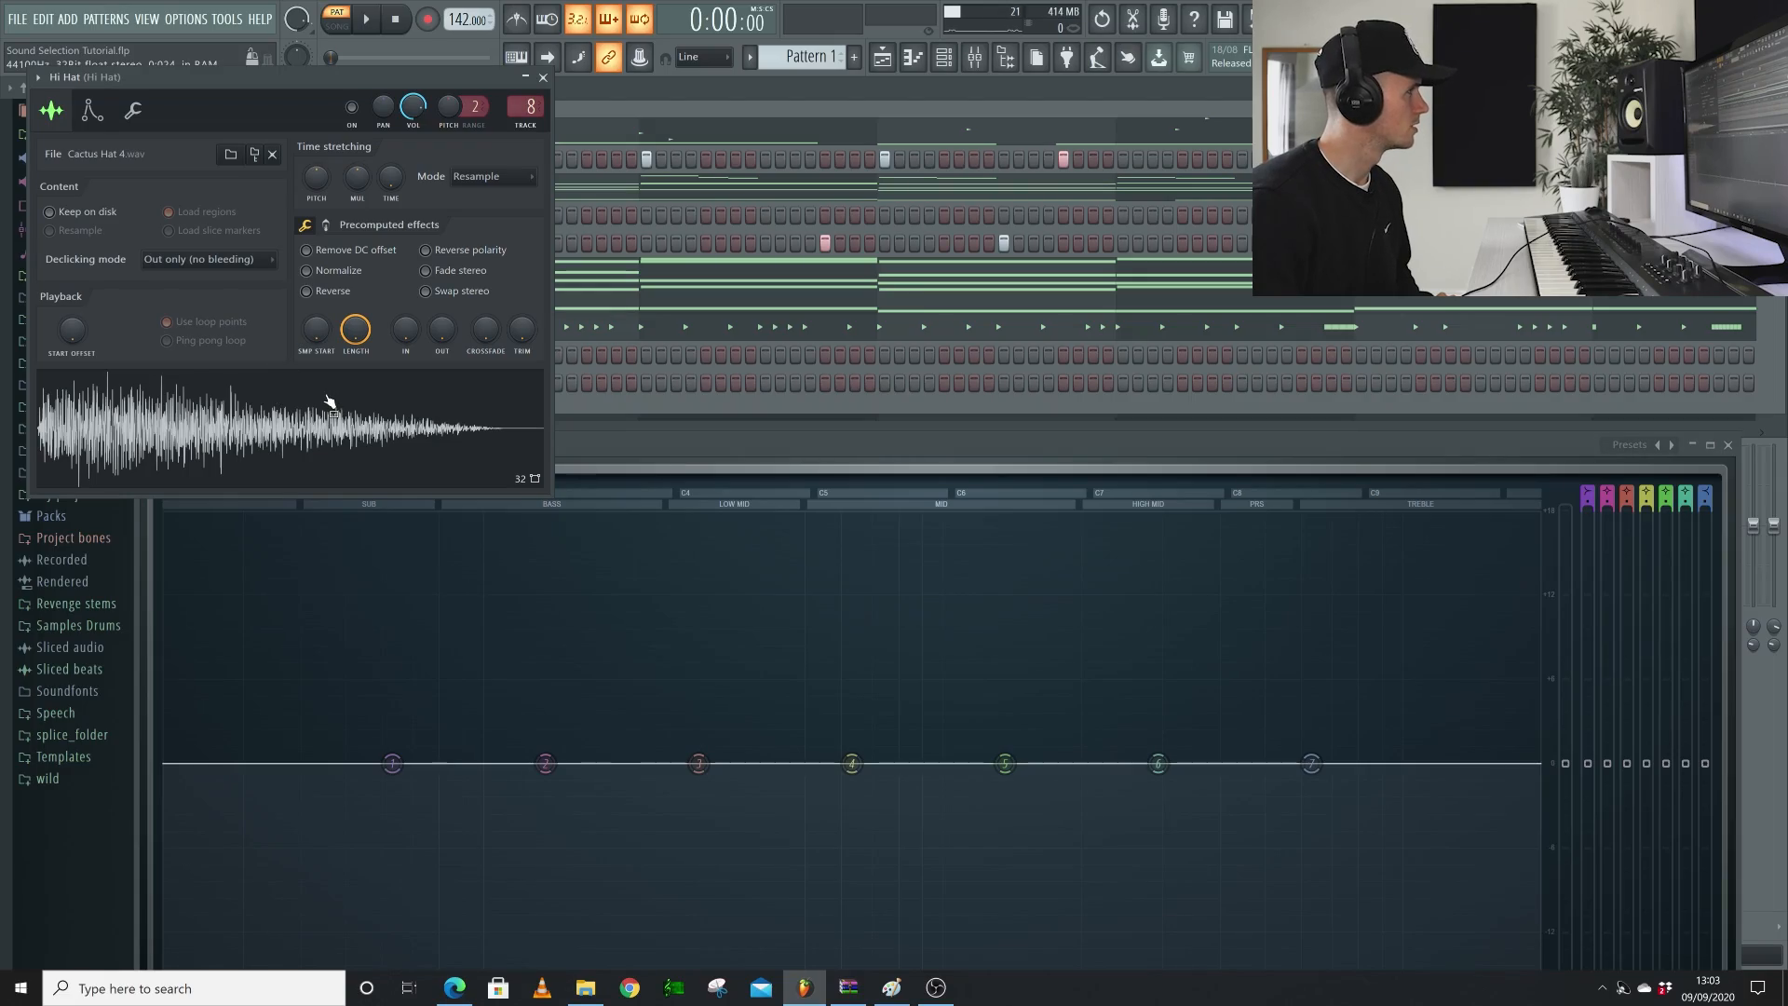
Repeatedly play the Hi Hat's Cactus Hat 4 sample to examine its frequencies in the EQ, and close its settings
{"action": "left_click", "coordinate": [330, 401]}
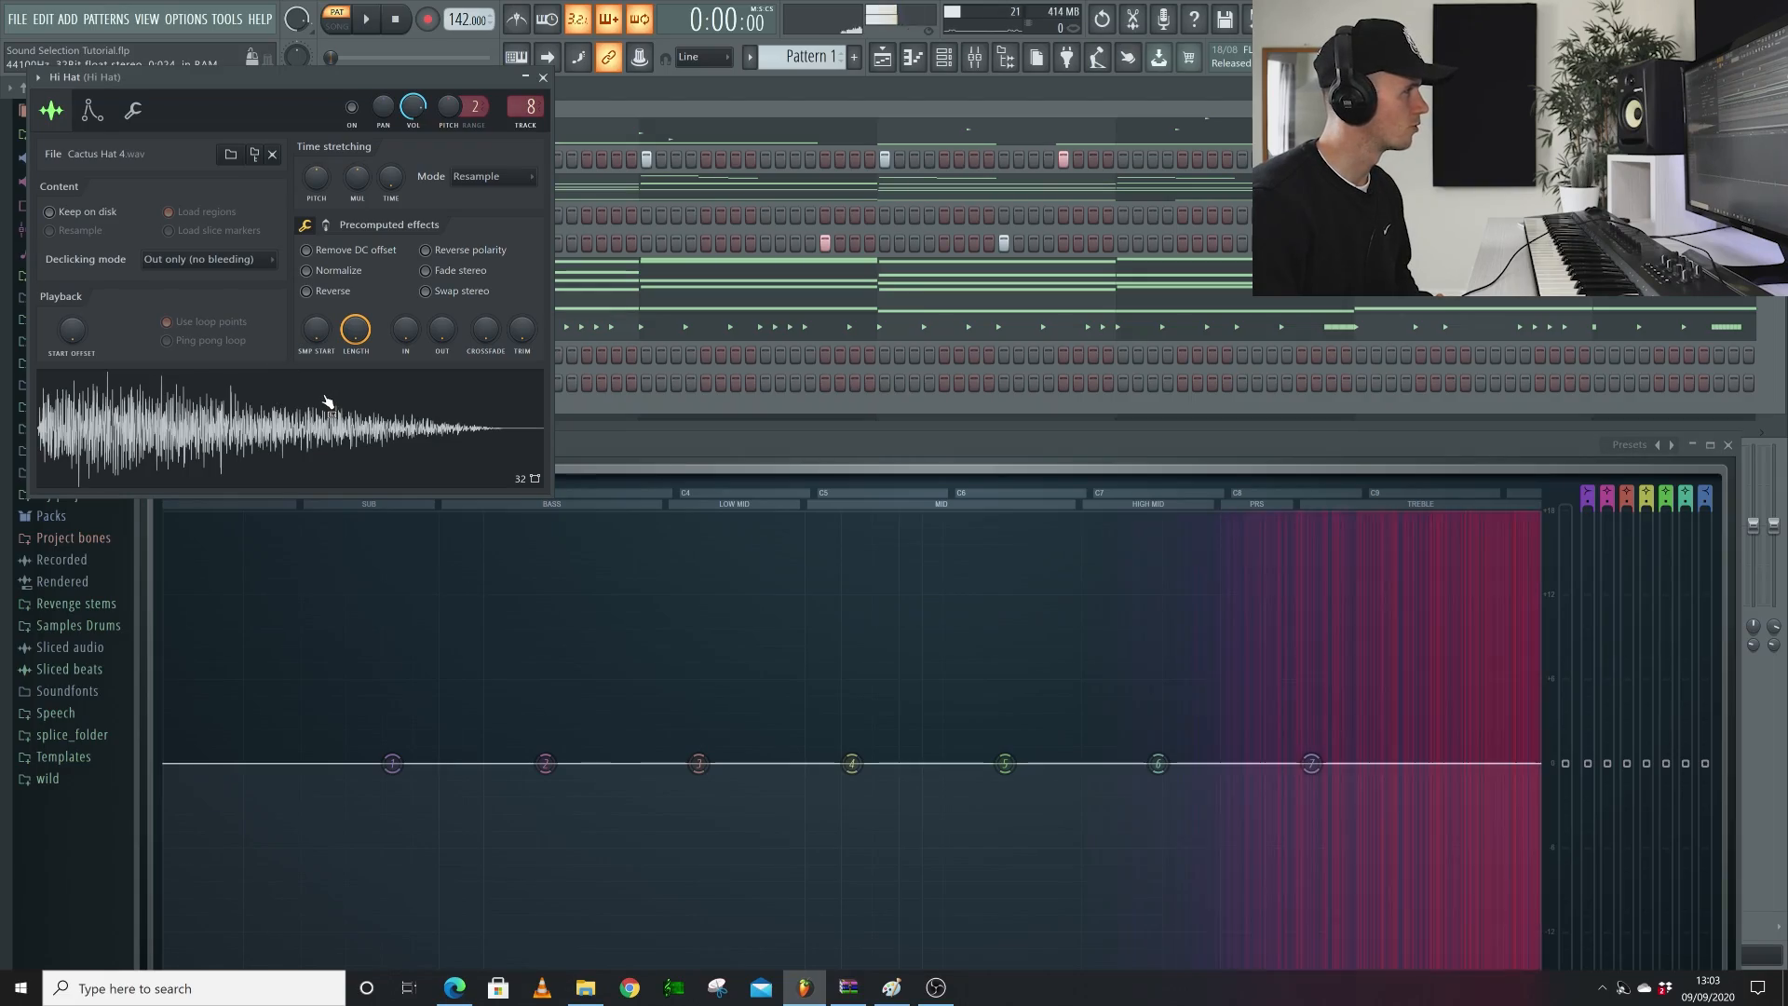
{"action": "left_click", "coordinate": [110, 399]}
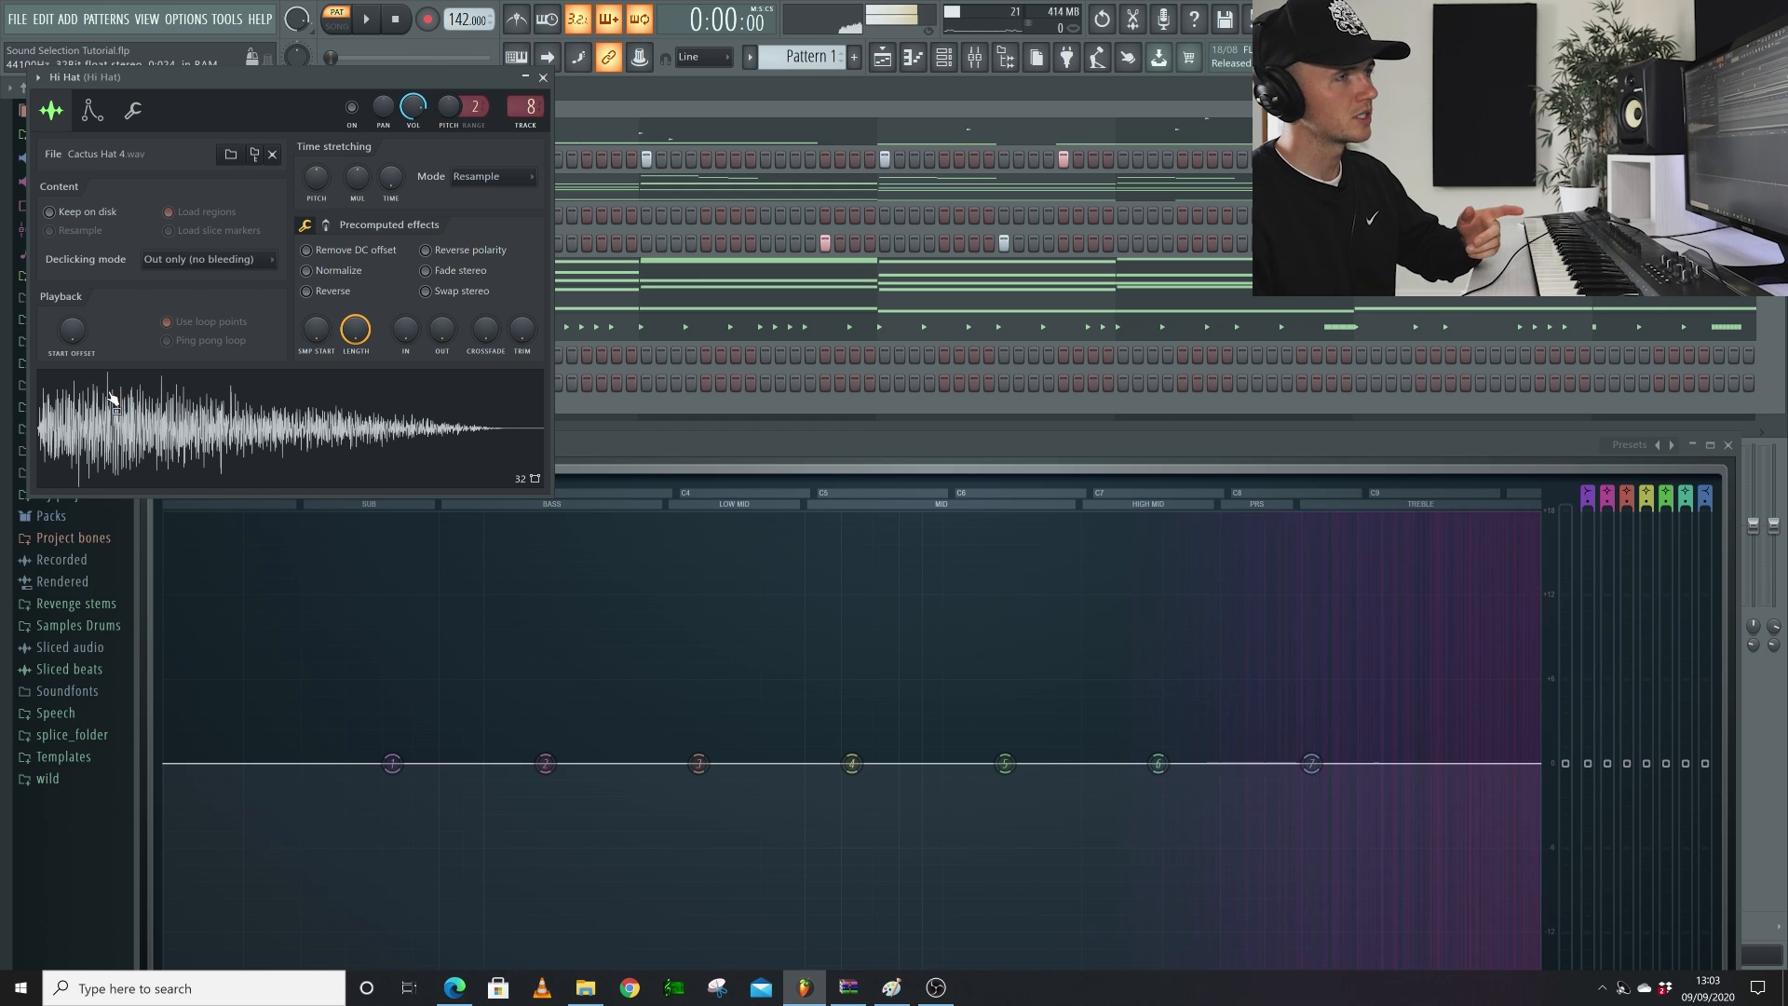
{"action": "left_click", "coordinate": [110, 398]}
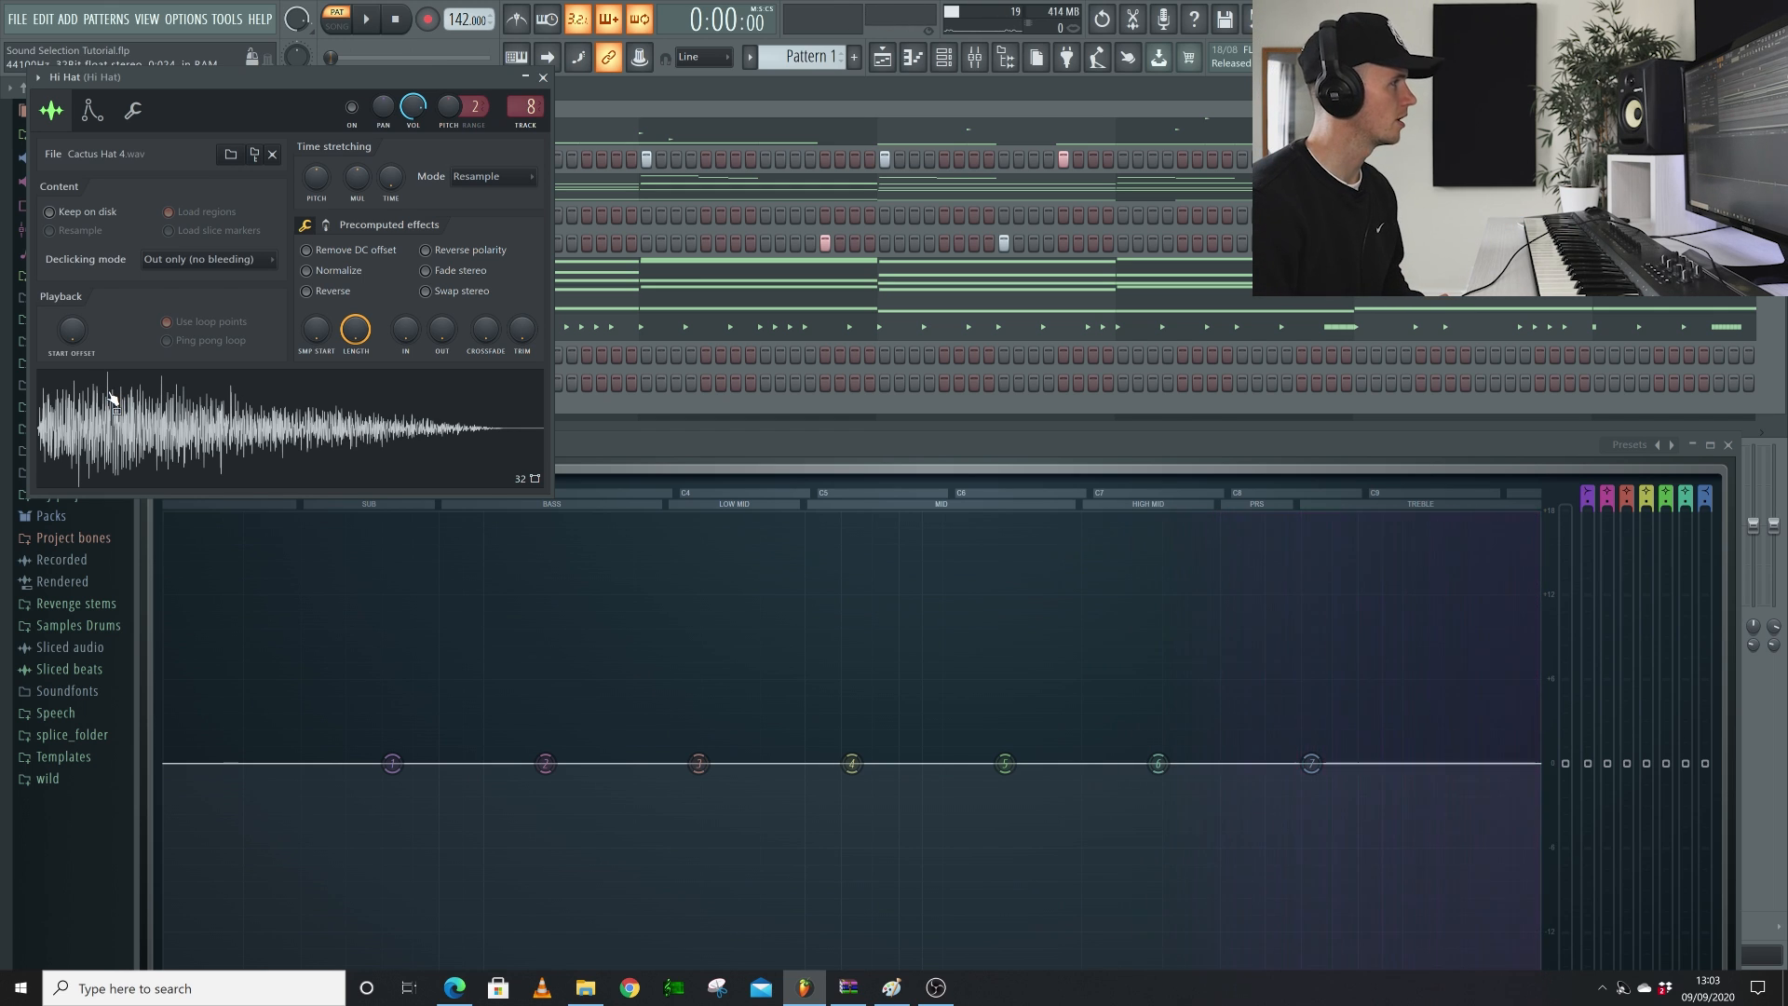
{"action": "left_click", "coordinate": [110, 399]}
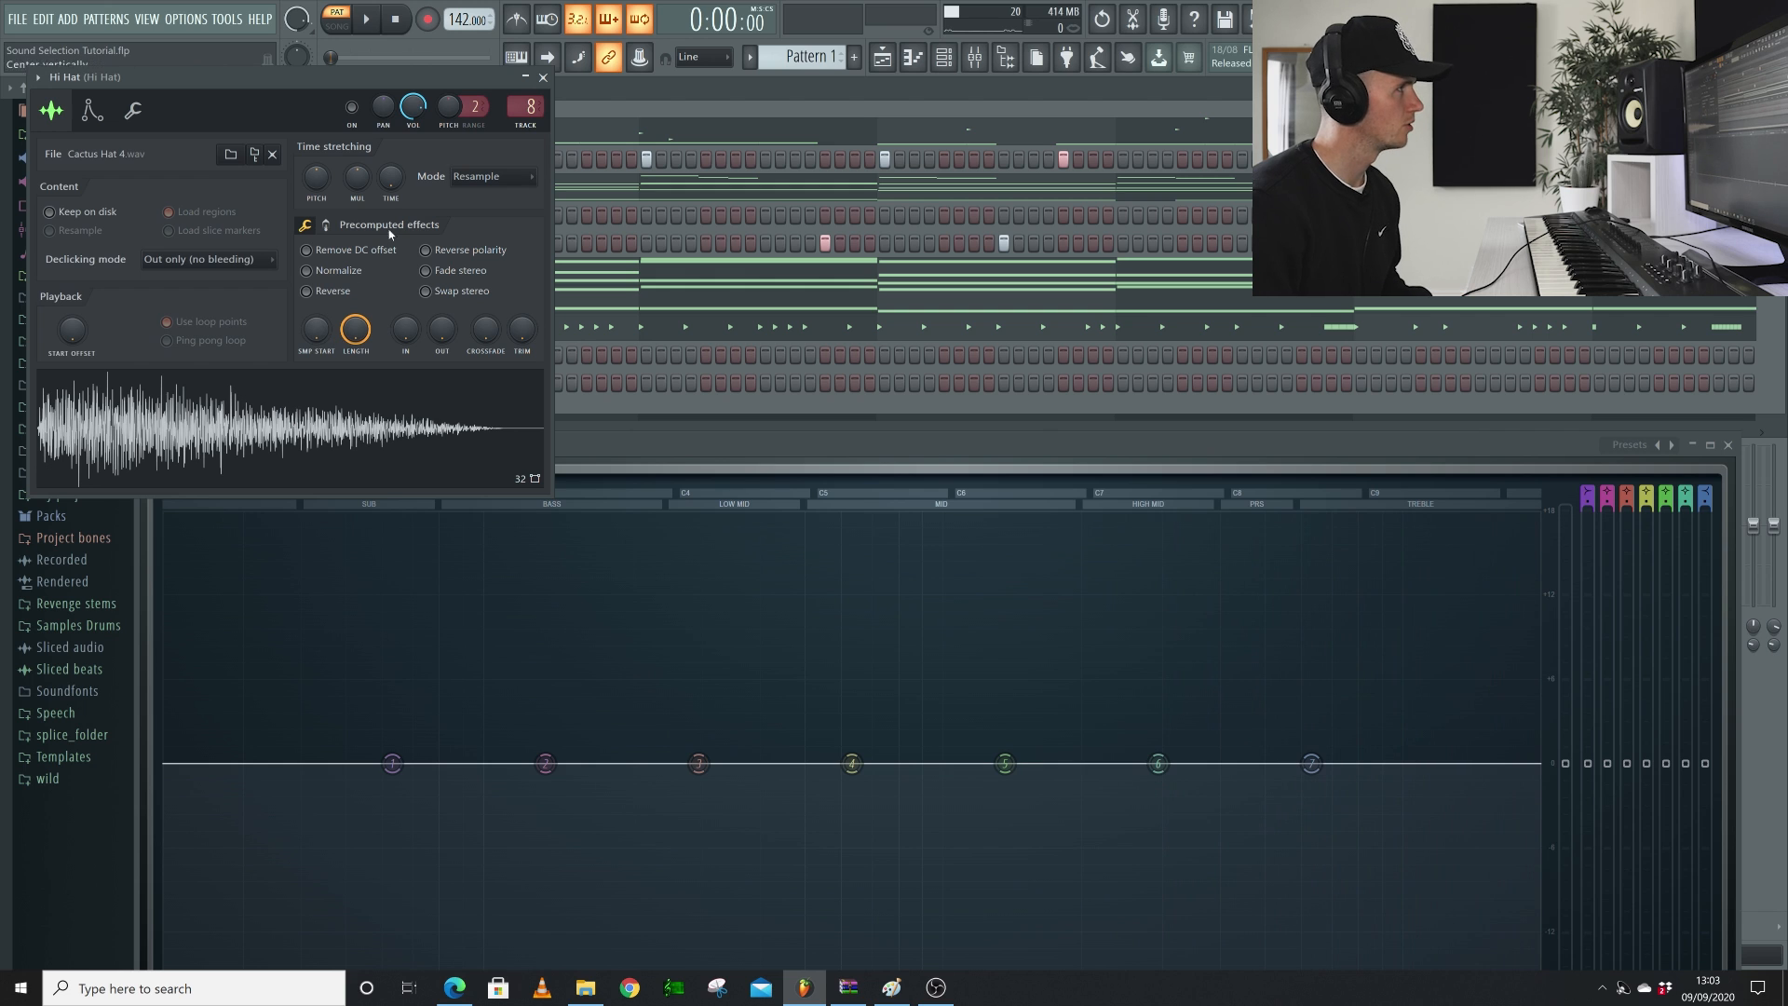
{"action": "left_click", "coordinate": [543, 78]}
Unmute the Hi Hat channel and play the full beat with it
{"action": "left_click", "coordinate": [192, 326]}
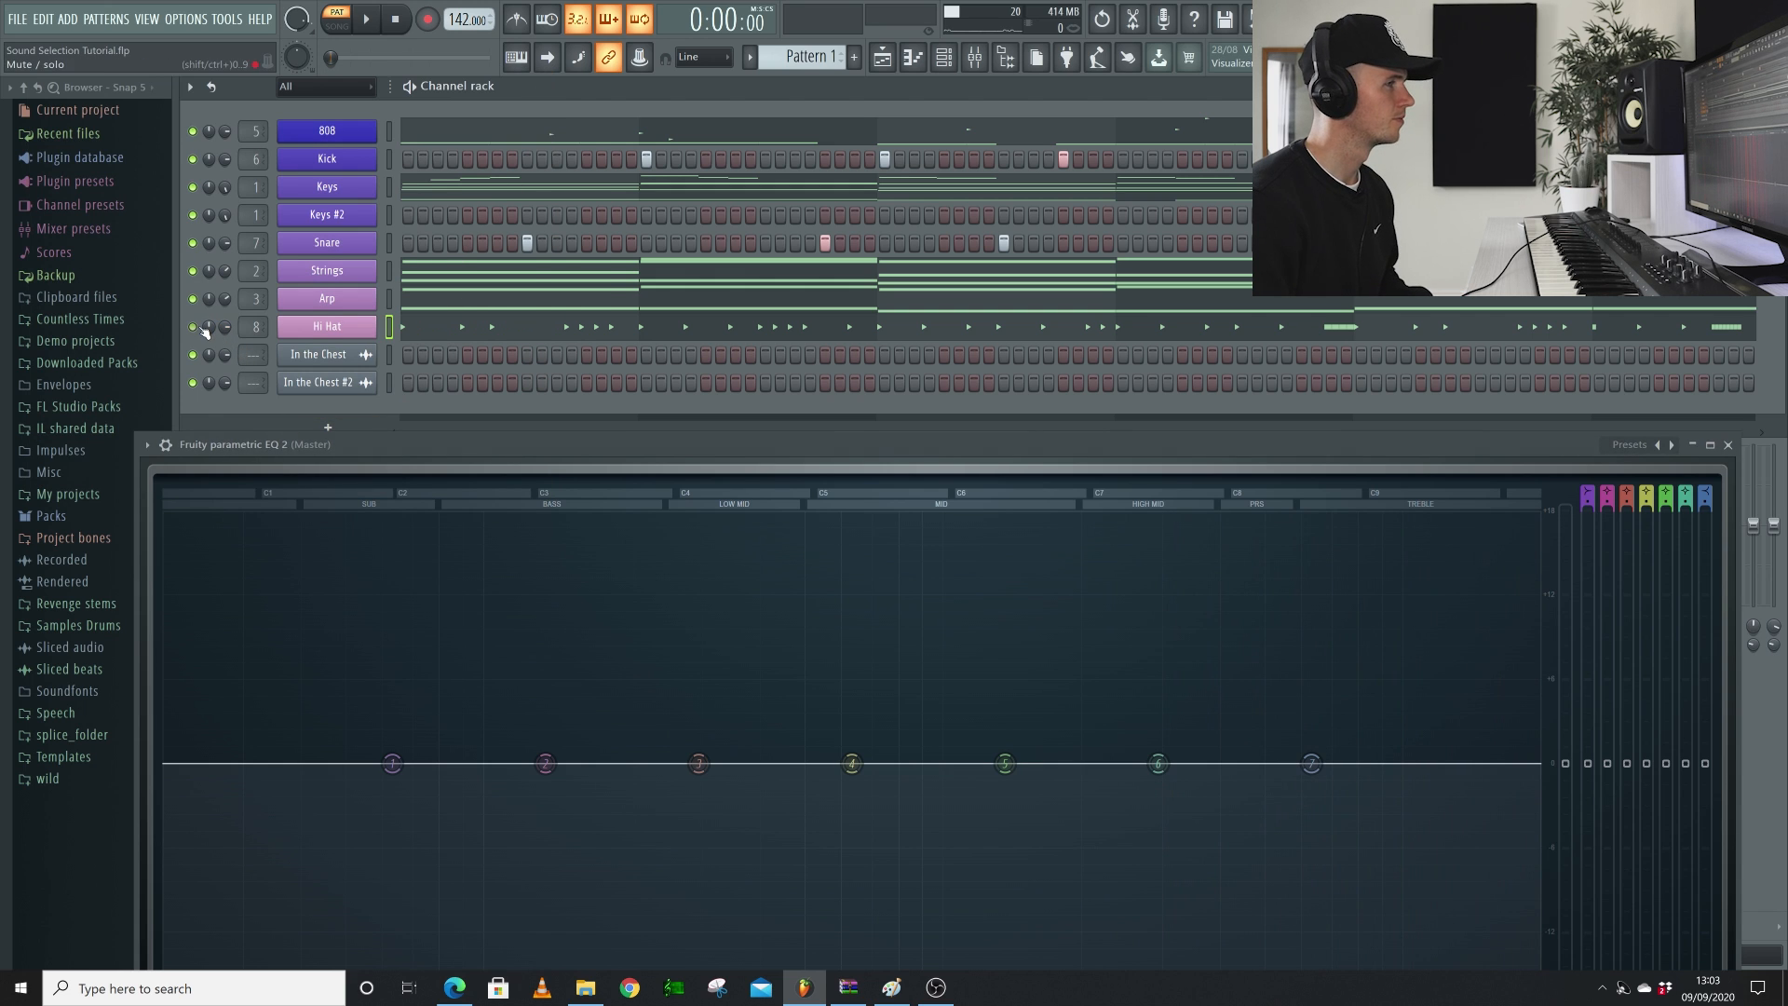
{"action": "key", "text": "space"}
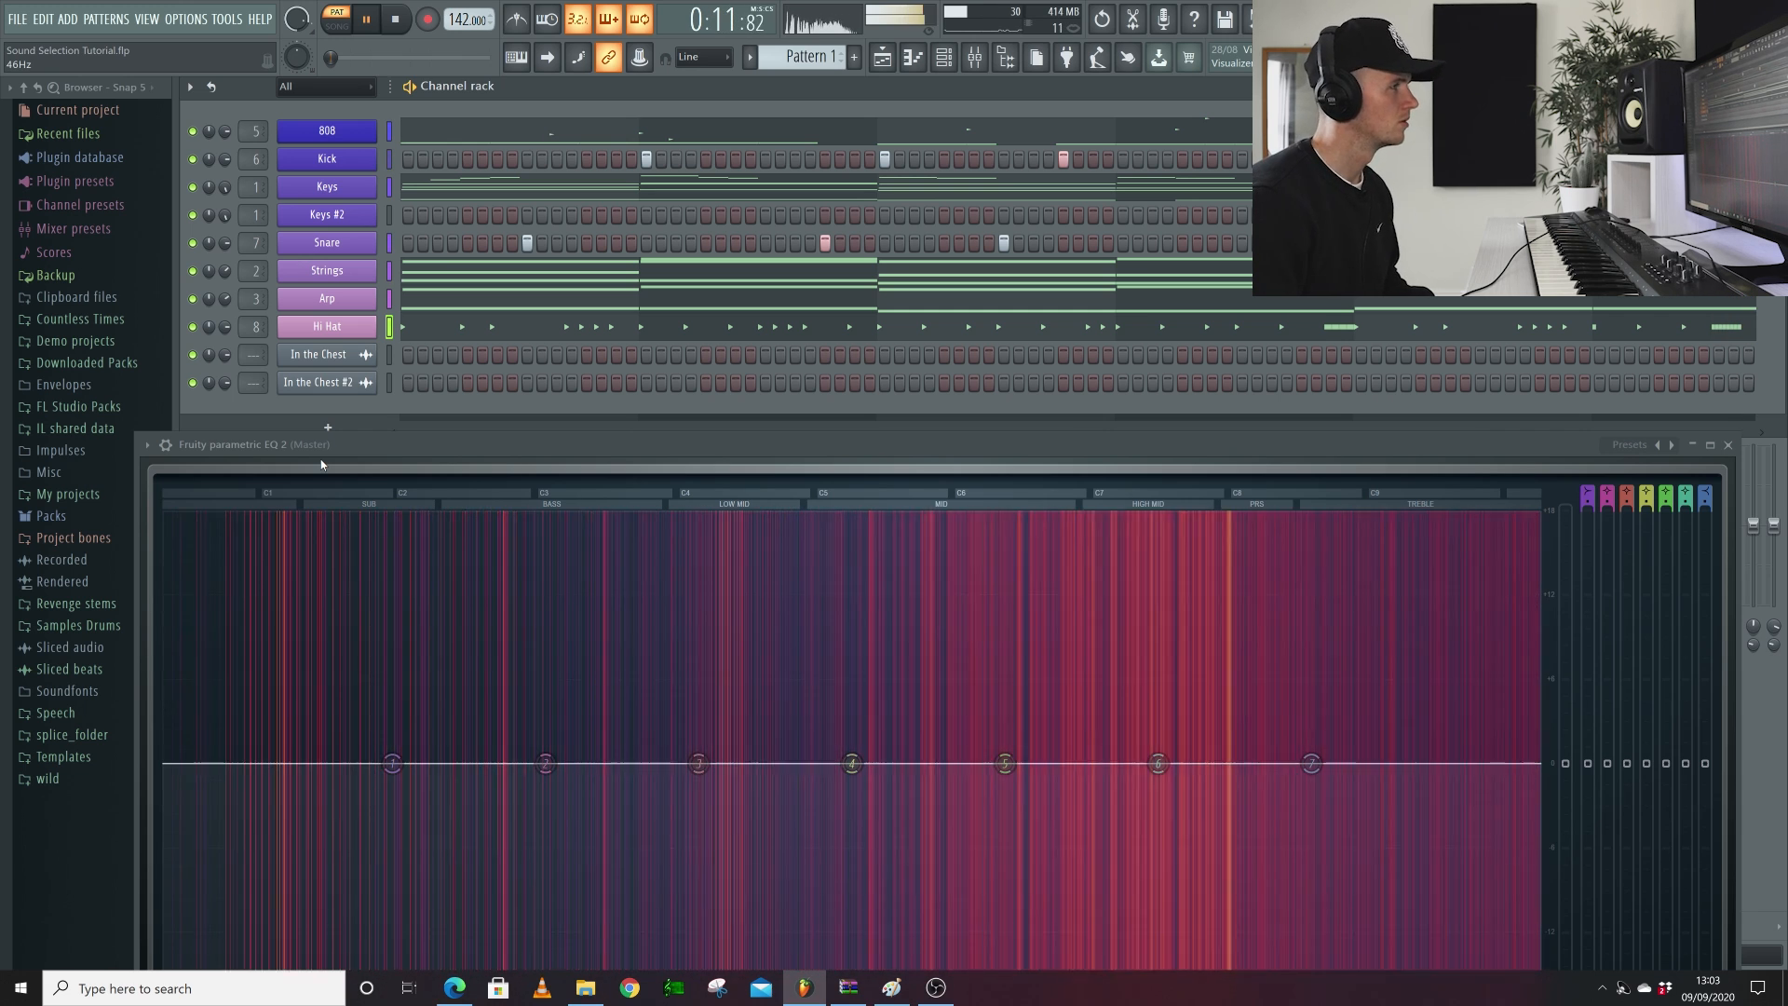
{"action": "key", "text": "space"}
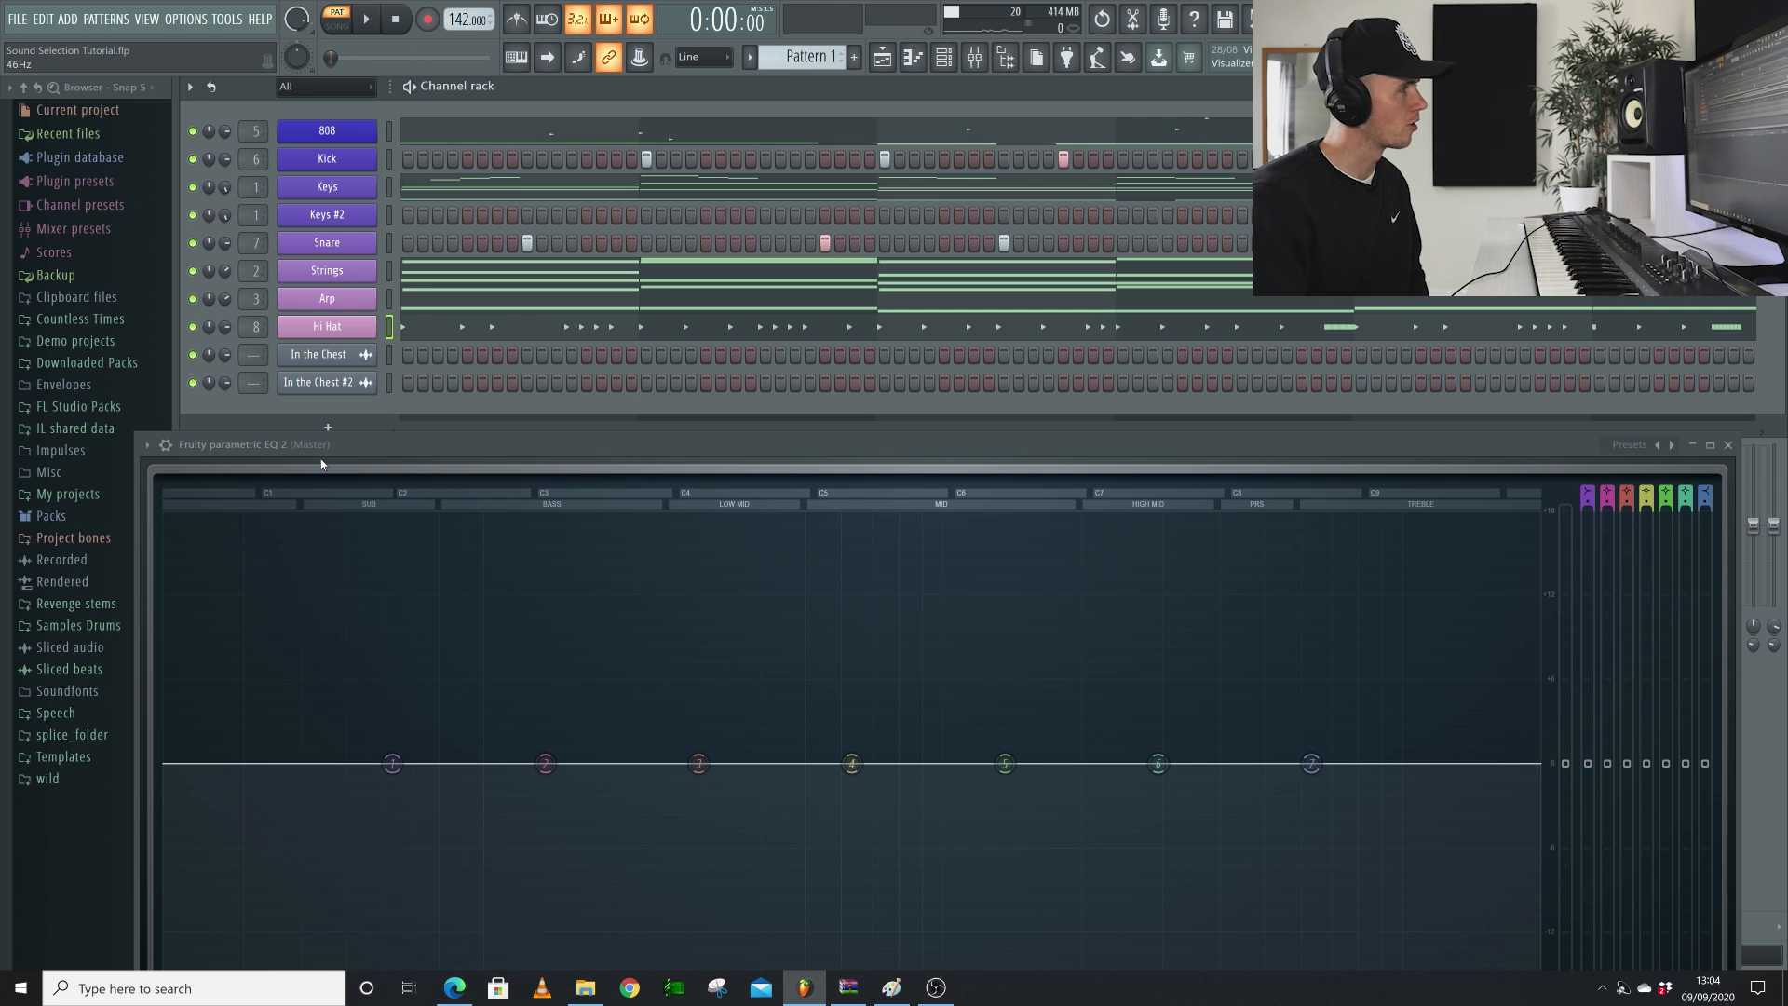
Open the Hi Hat channel's piano roll and minimize the Fruity parametric EQ 2 window covering the notes
{"action": "left_click", "coordinate": [359, 325]}
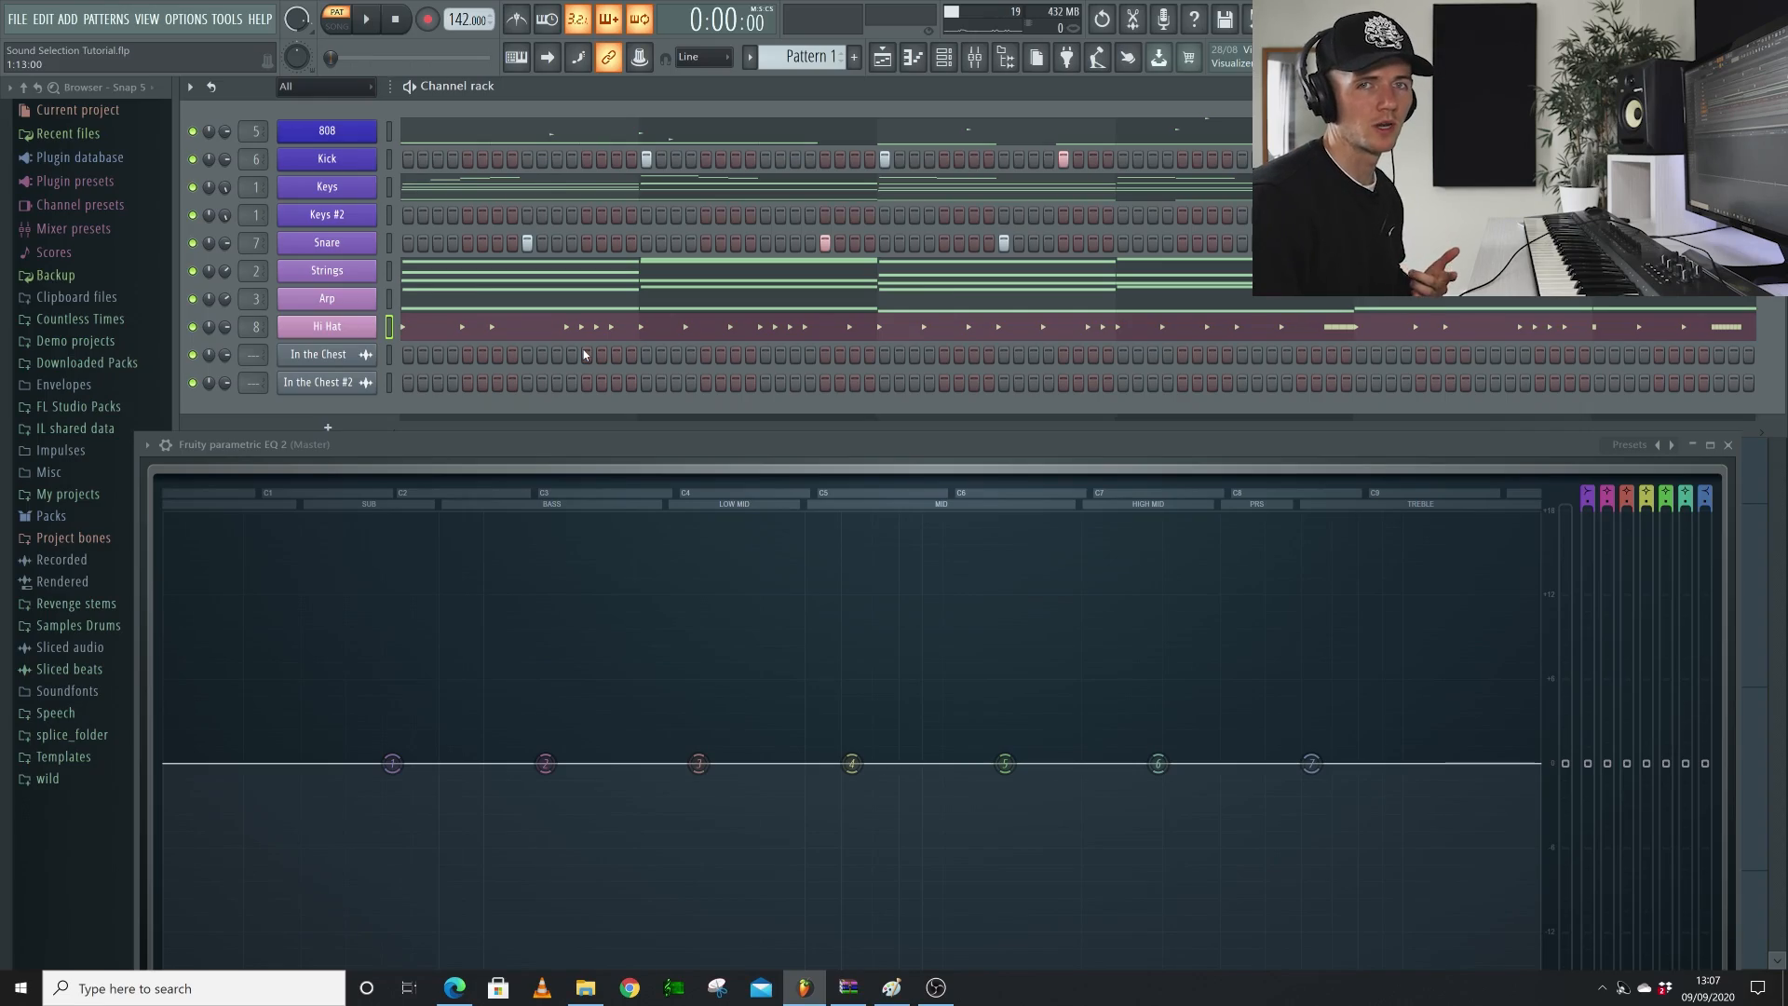
{"action": "left_click", "coordinate": [437, 330]}
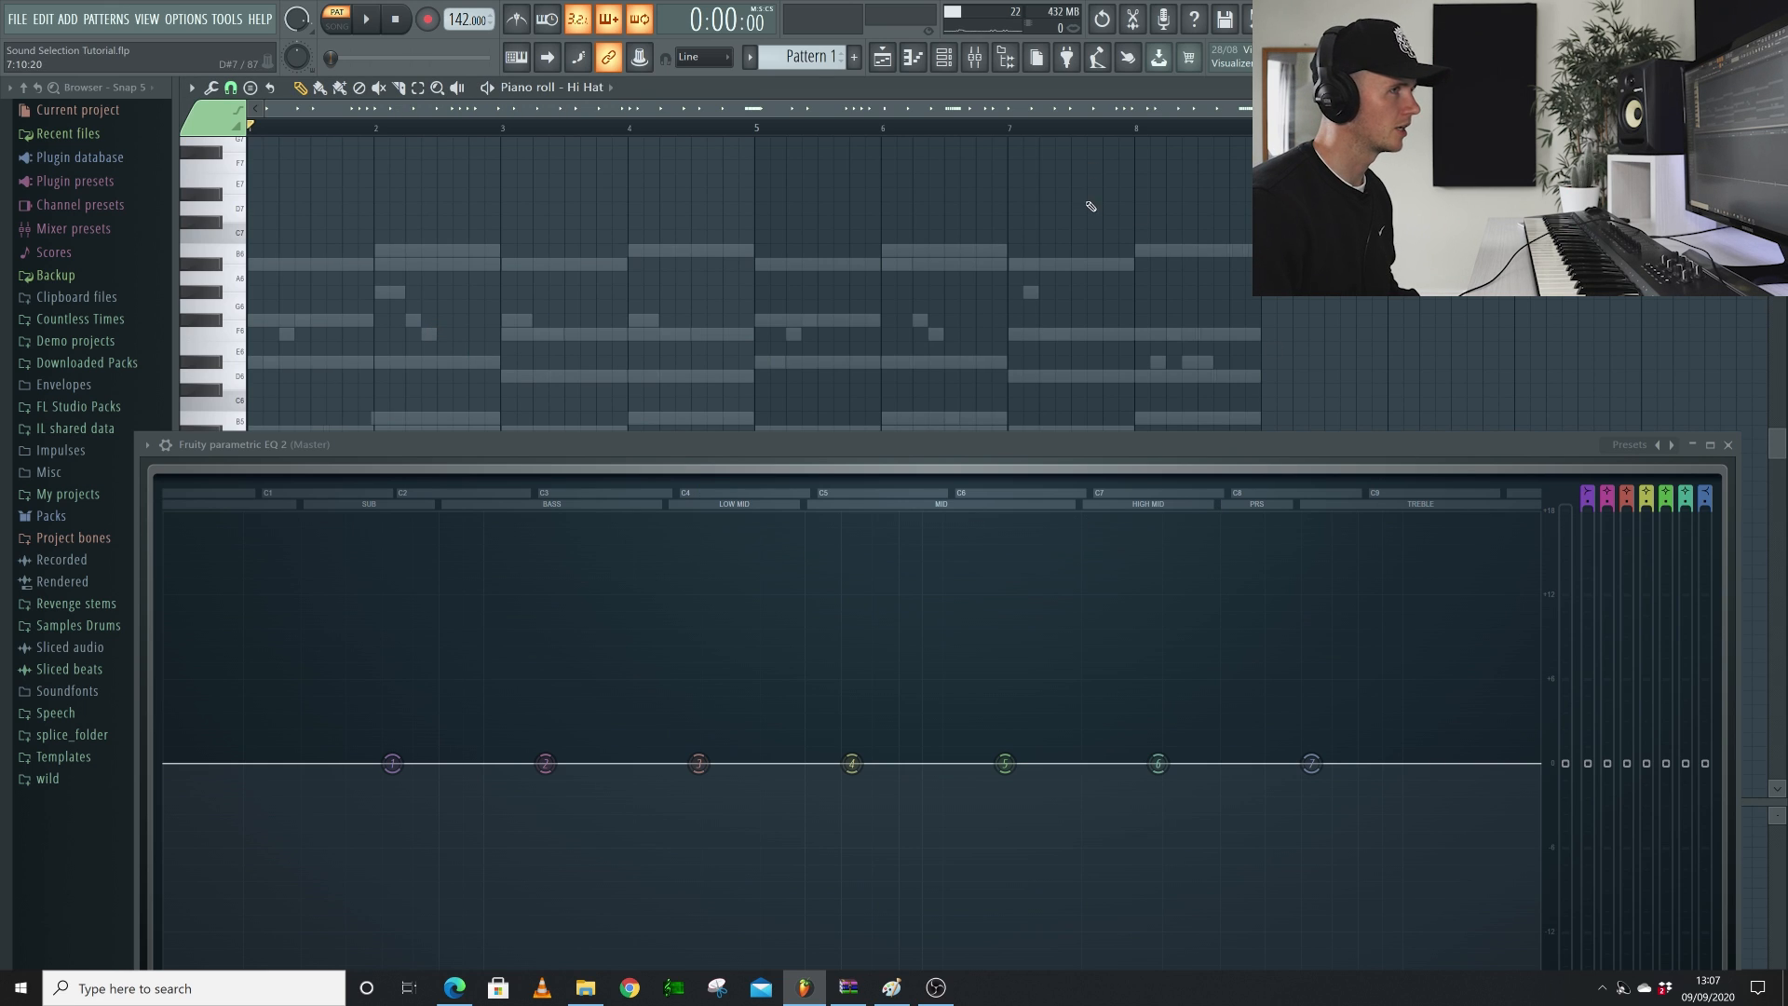
{"action": "left_click", "coordinate": [1692, 444]}
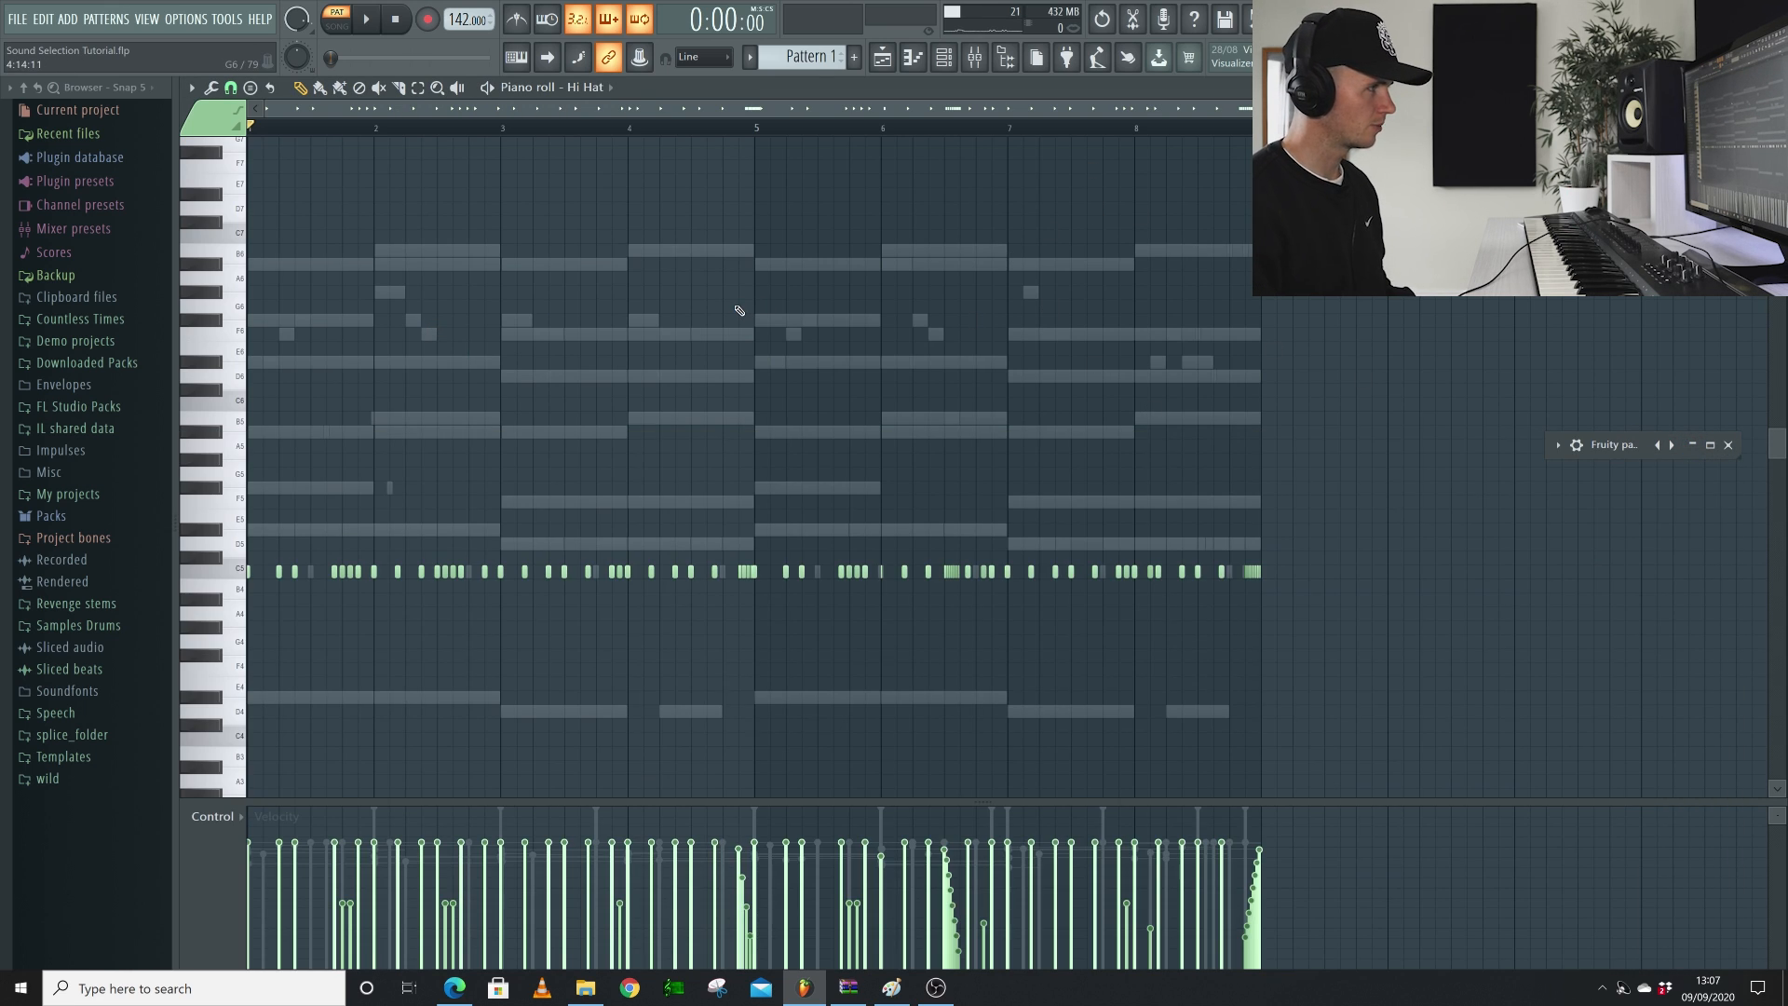
Transpose all the Hi Hat notes down four semitones and play the beat at the lower pitch
{"action": "key", "text": "ctrl+a"}
{"action": "key", "text": "Down"}
{"action": "key", "text": "Down"}
{"action": "key", "text": "Down"}
{"action": "key", "text": "Down"}
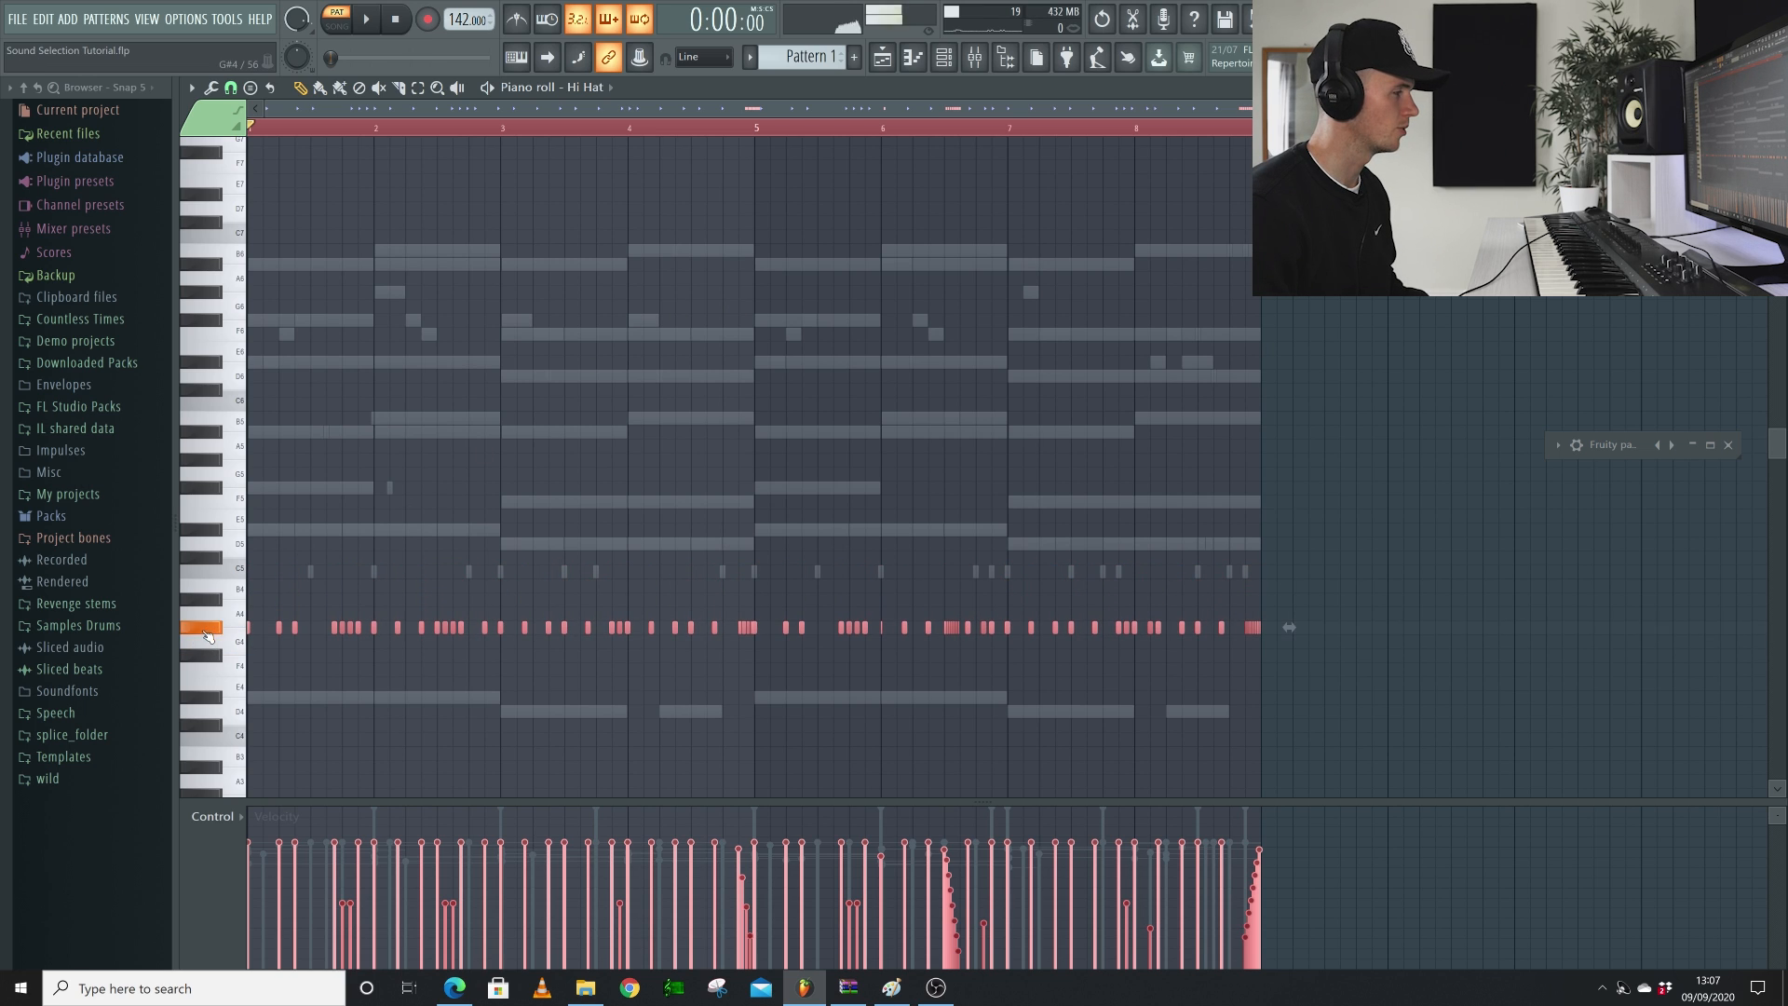
{"action": "key", "text": "space"}
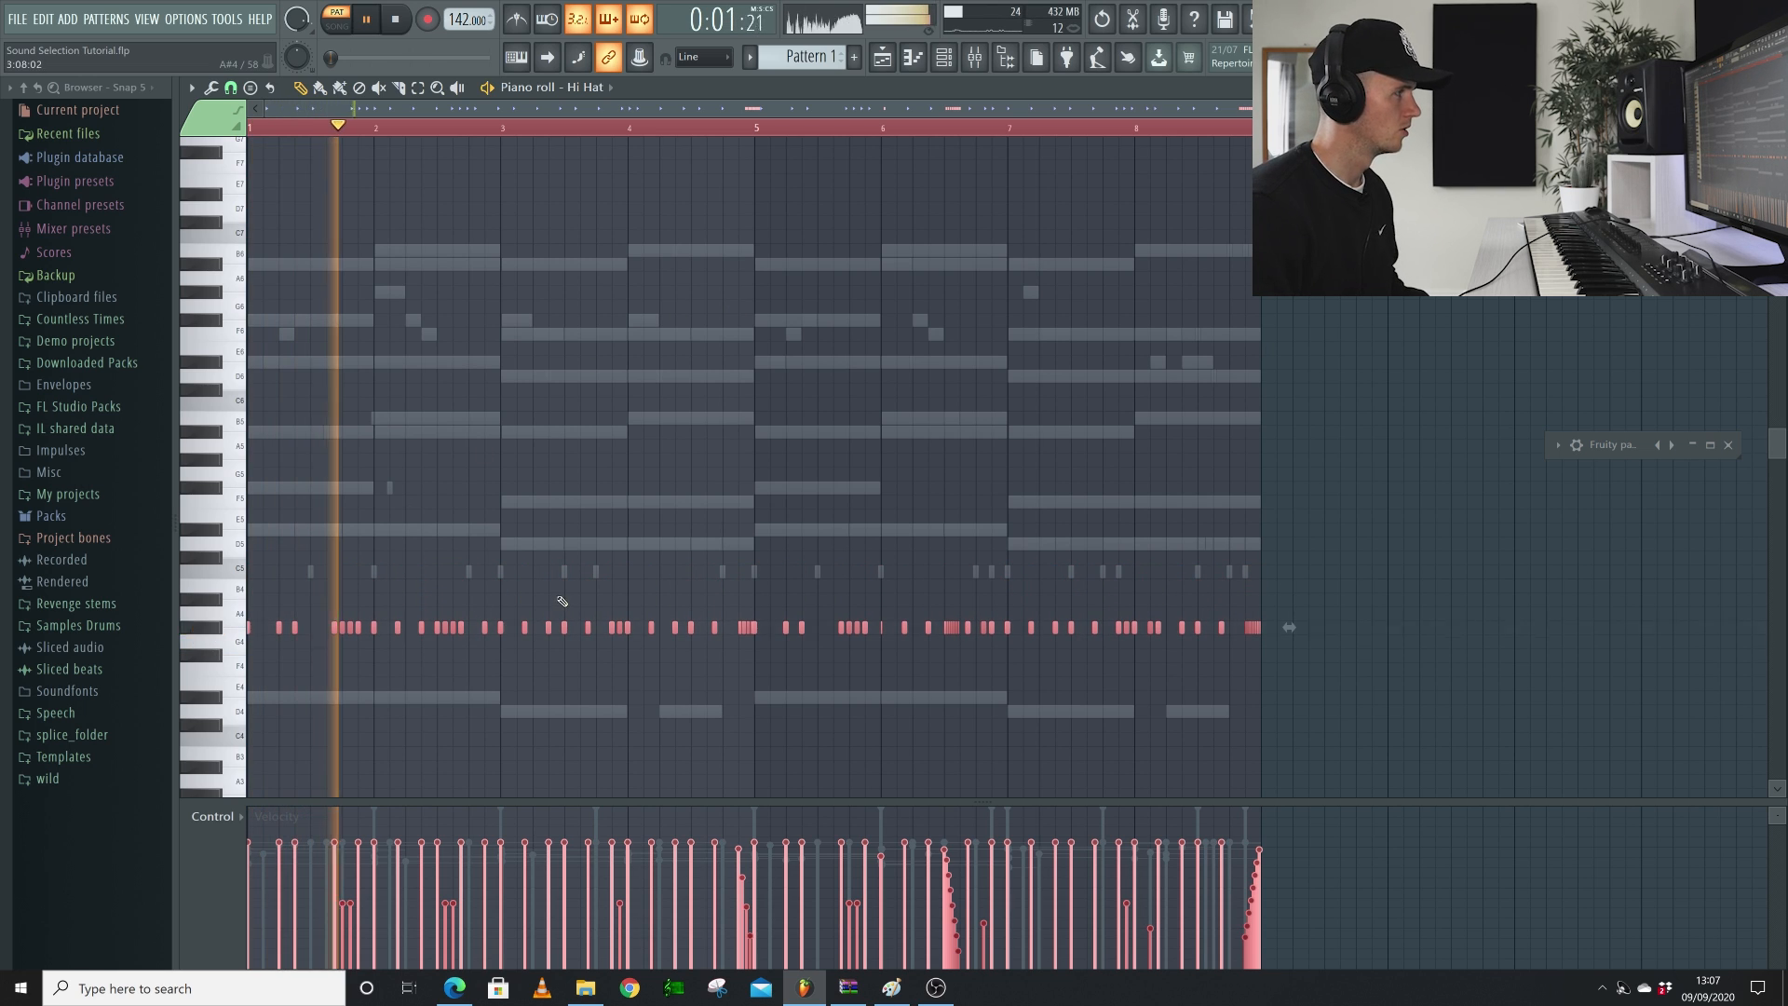
{"action": "key", "text": "space"}
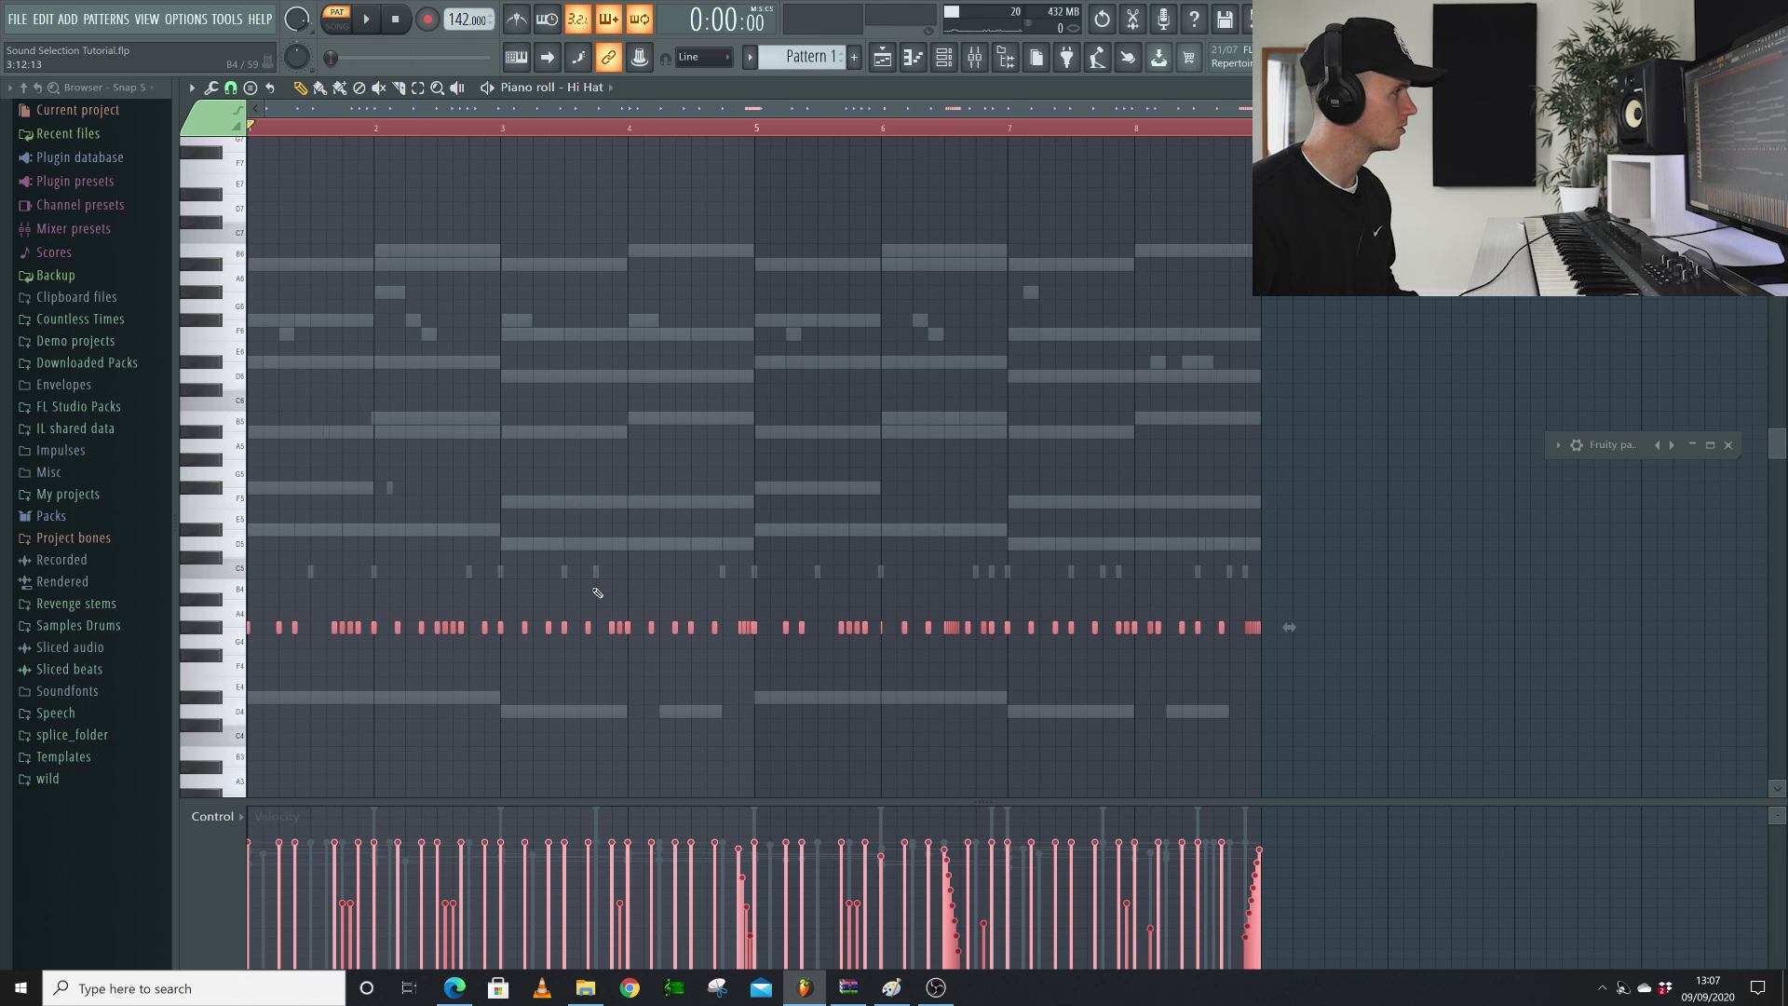
Transpose the selected Hi Hat notes back up four semitones to C5 and play the beat again
{"action": "key", "text": "shift+Up"}
{"action": "key", "text": "shift+Up"}
{"action": "key", "text": "shift+Up"}
{"action": "key", "text": "shift+Up"}
{"action": "key", "text": "space"}
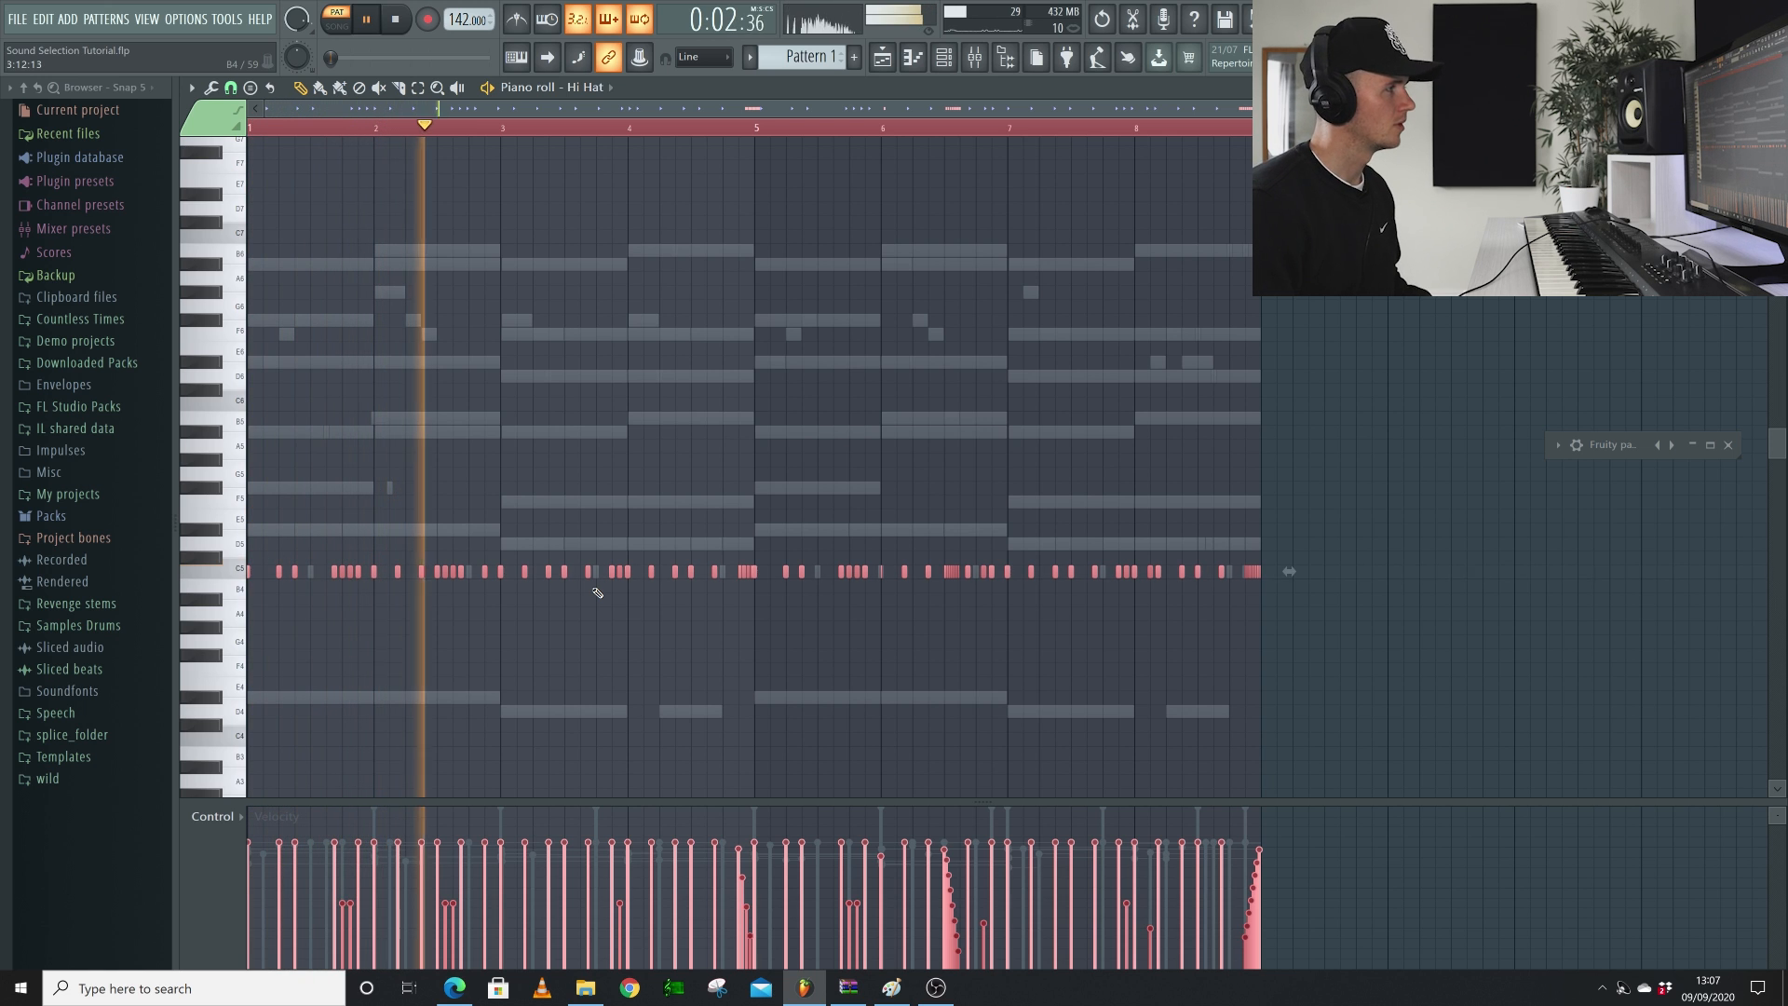
{"action": "key", "text": "space"}
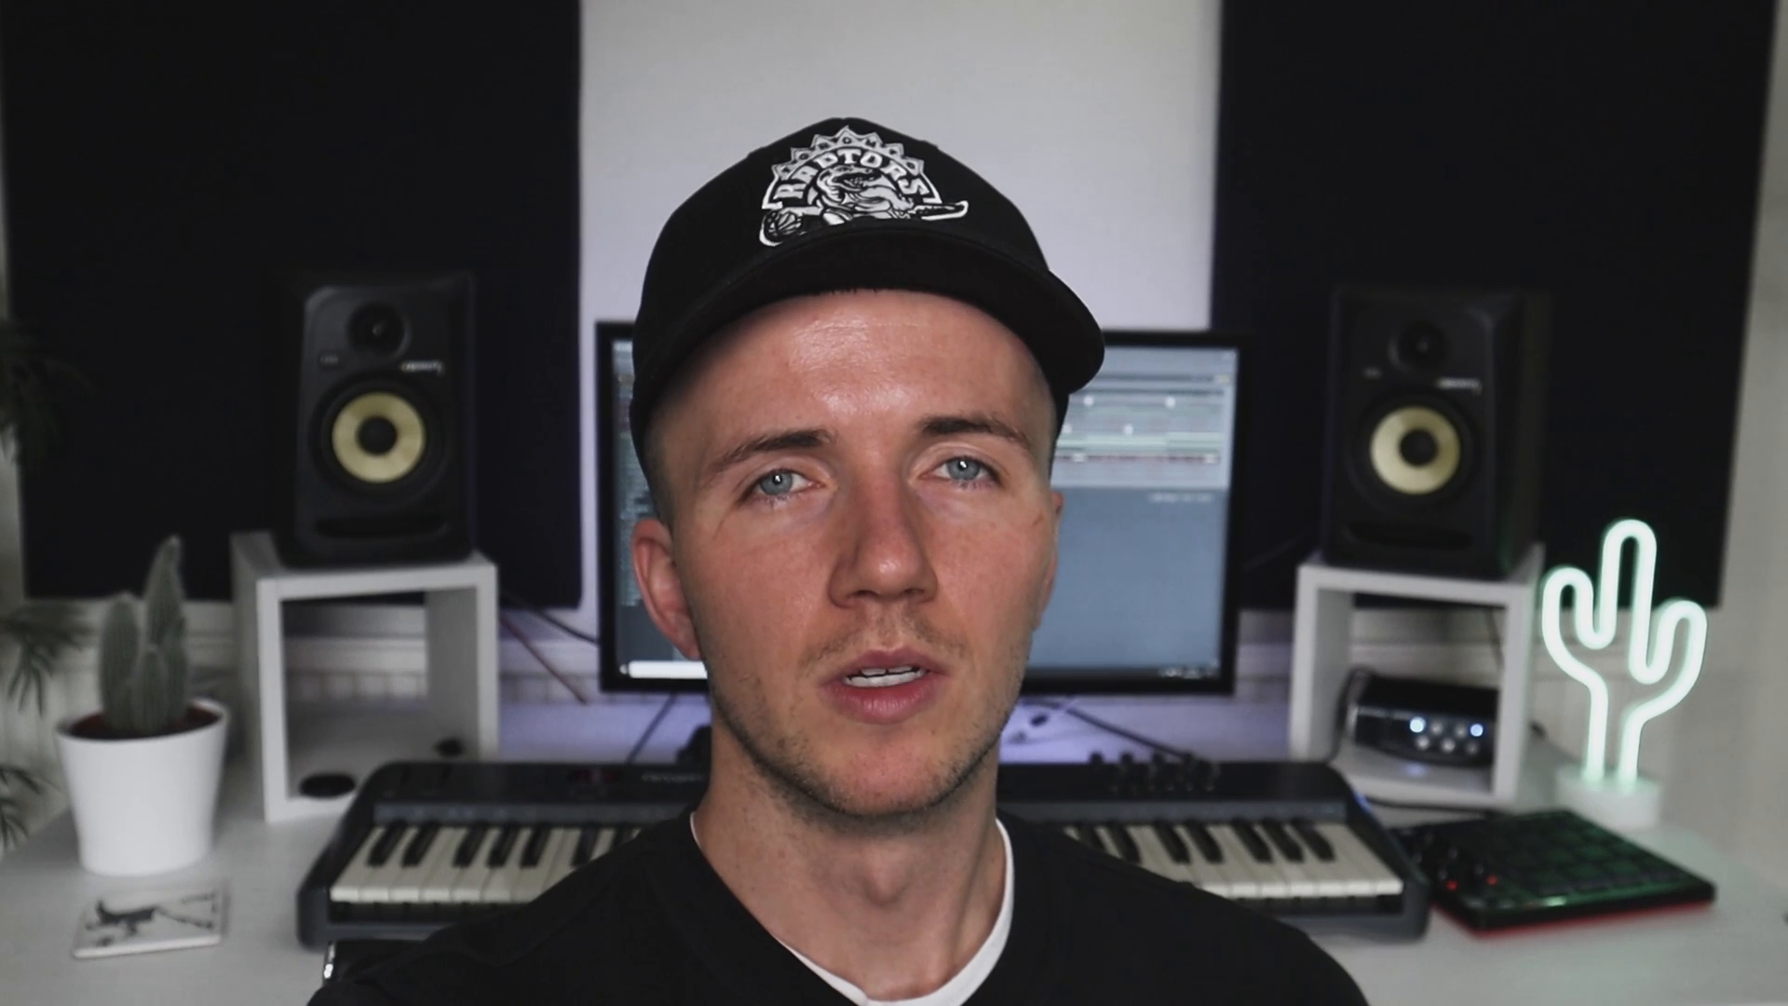